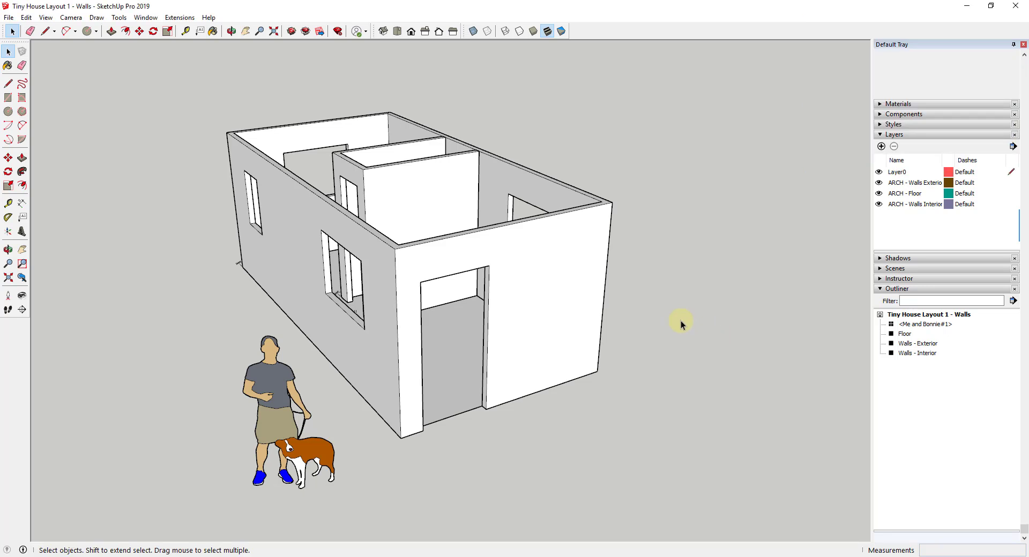
Step: Select the interior walls, exterior walls and floor in turn to examine how the model is grouped
click(420, 193)
click(520, 267)
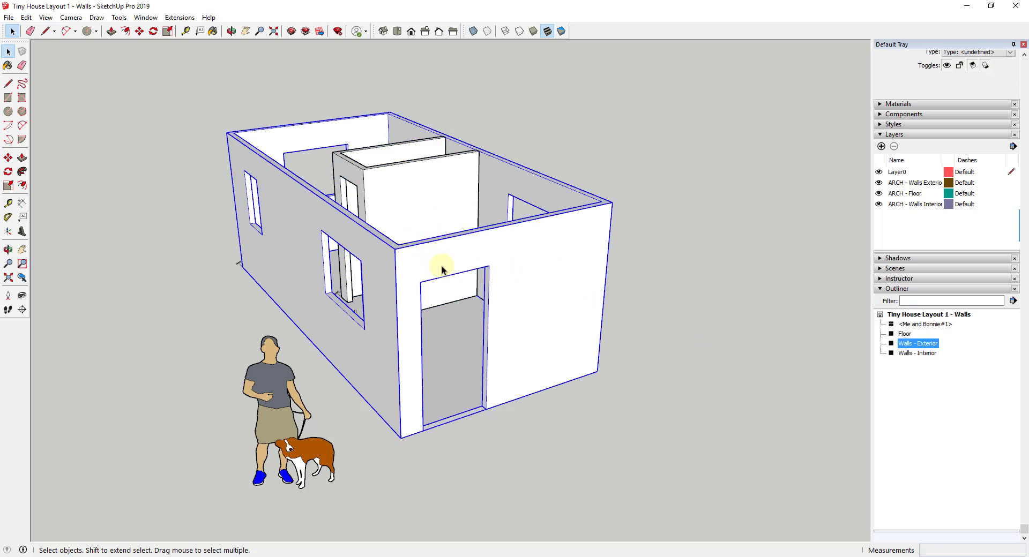
click(433, 189)
click(448, 345)
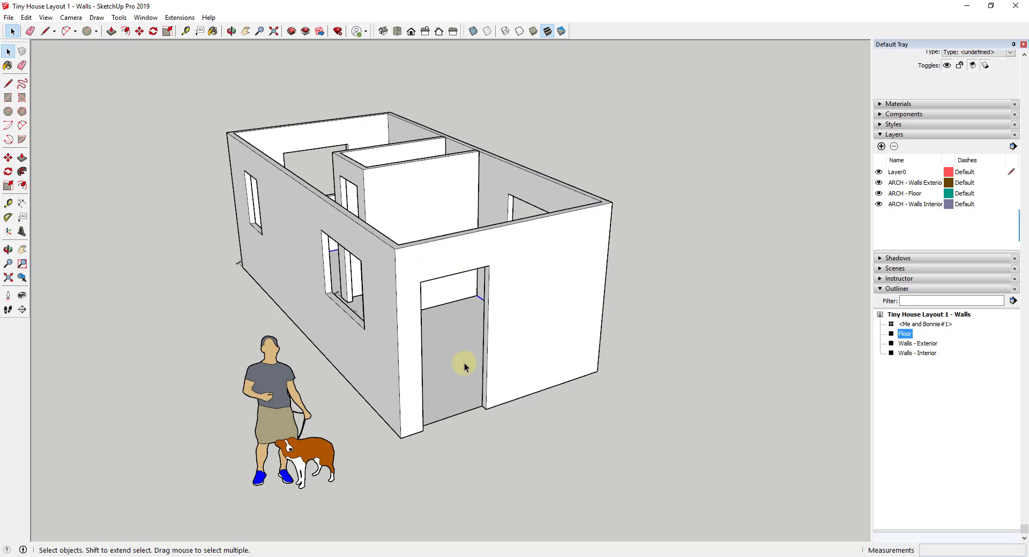
middle_drag(474, 361, 435, 272)
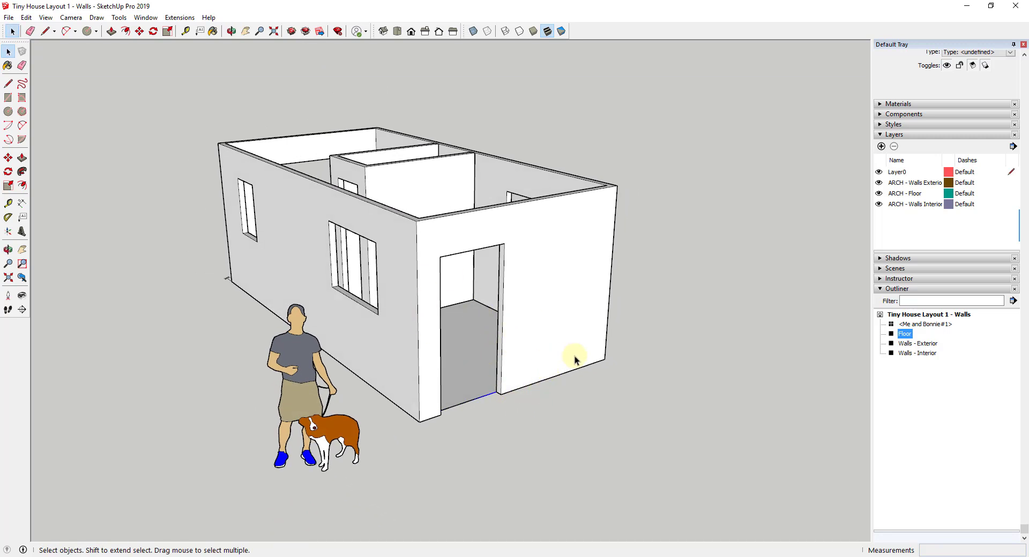
Step: Toggle the visibility of the ARCH exterior walls, interior walls and floor layers off and back on to check their contents
click(879, 183)
click(879, 183)
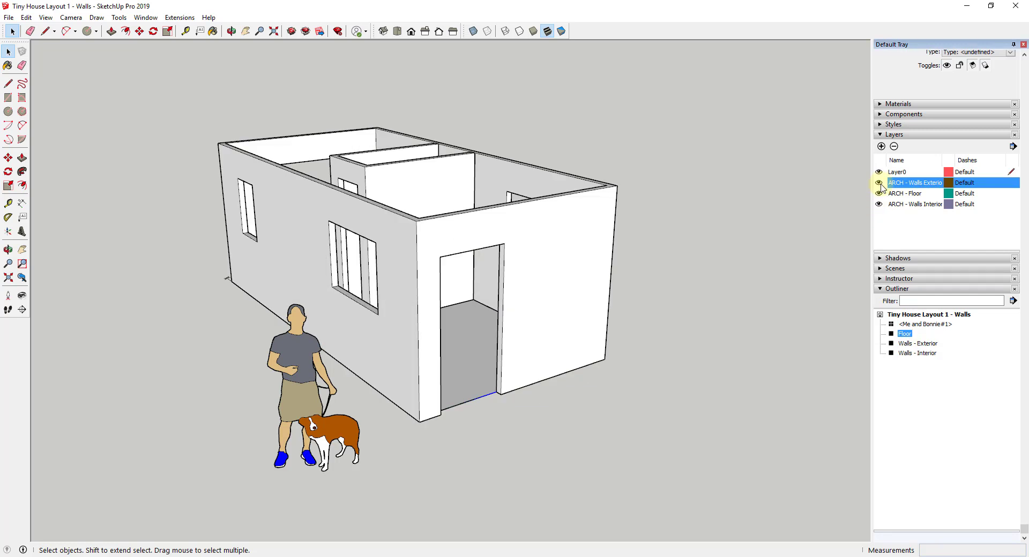
click(878, 204)
click(879, 204)
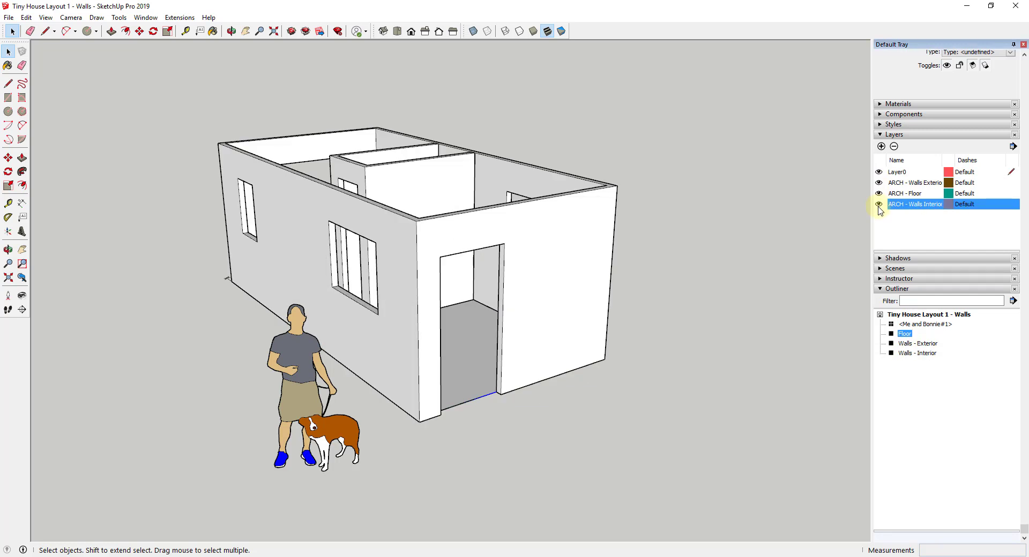
click(879, 193)
click(878, 193)
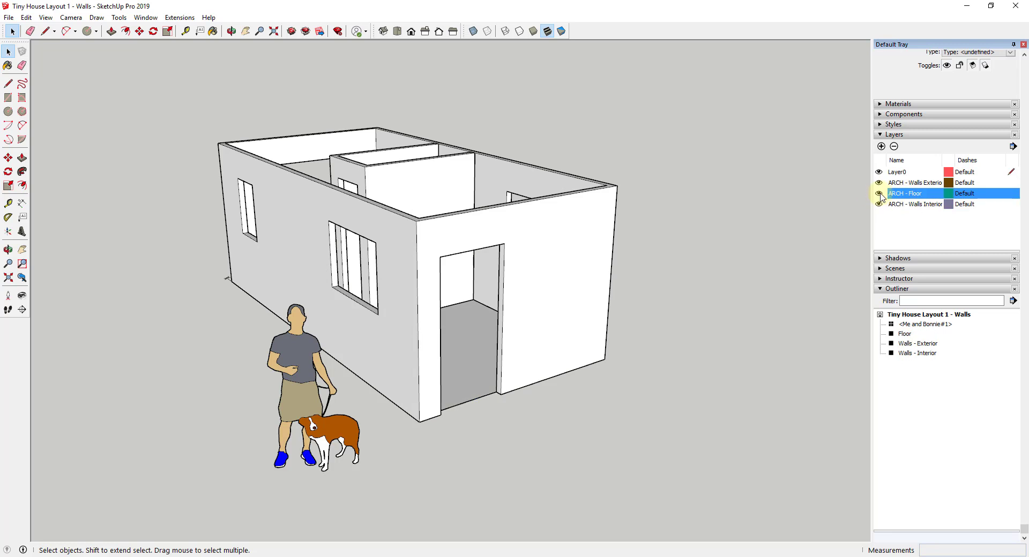
Step: Check the layer assigned to the Floor, Walls - Exterior and Walls - Interior groups, and clear the selection
click(904, 335)
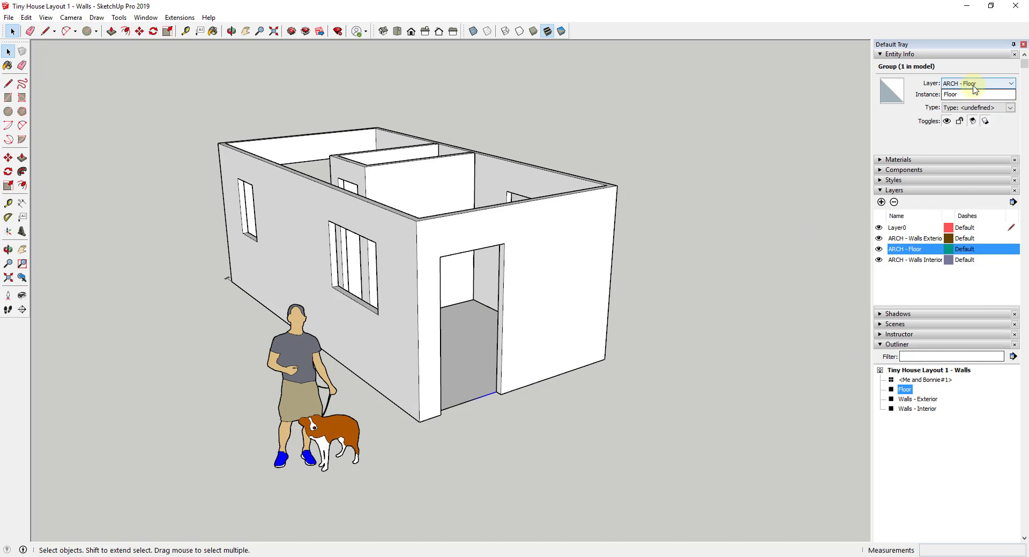
click(922, 400)
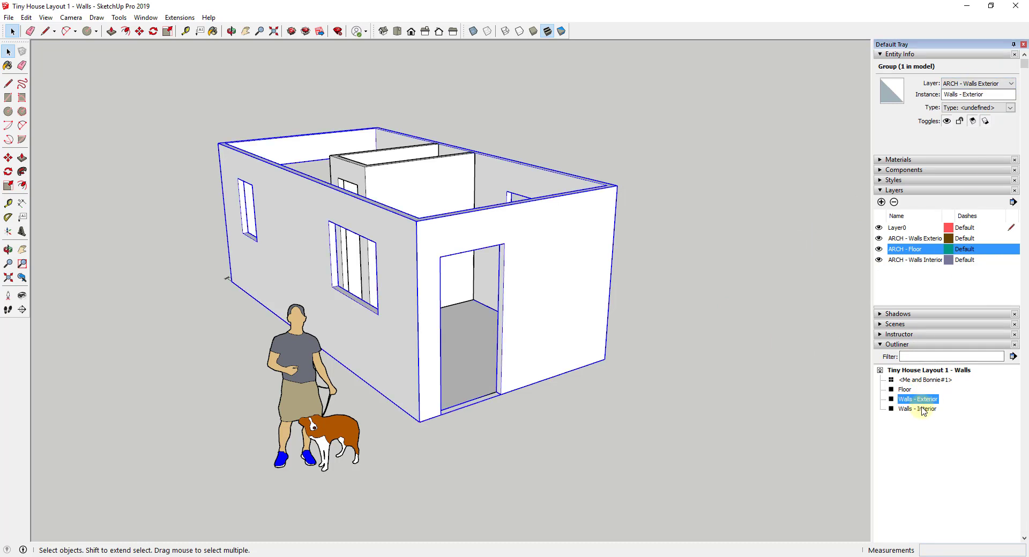
click(922, 408)
click(978, 83)
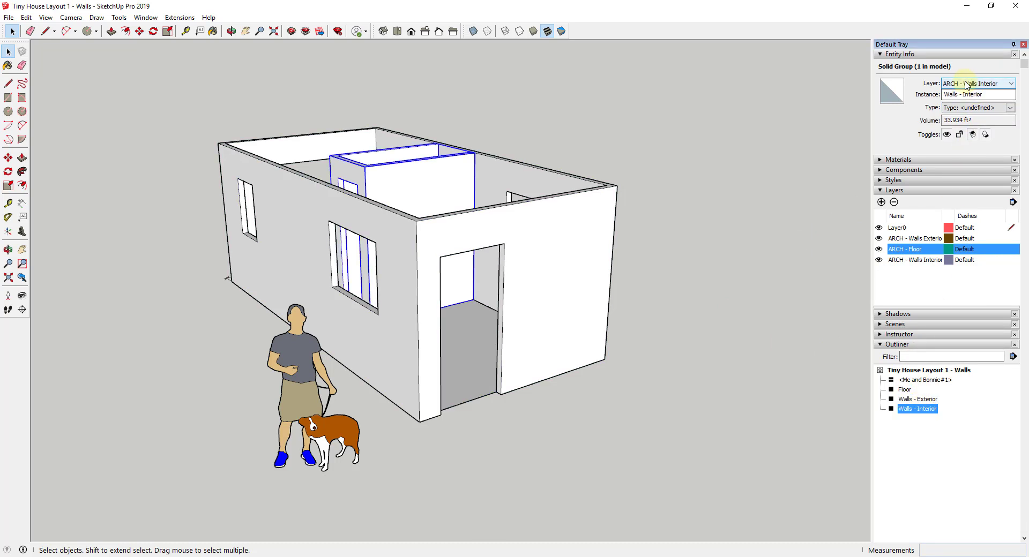
click(965, 115)
click(626, 422)
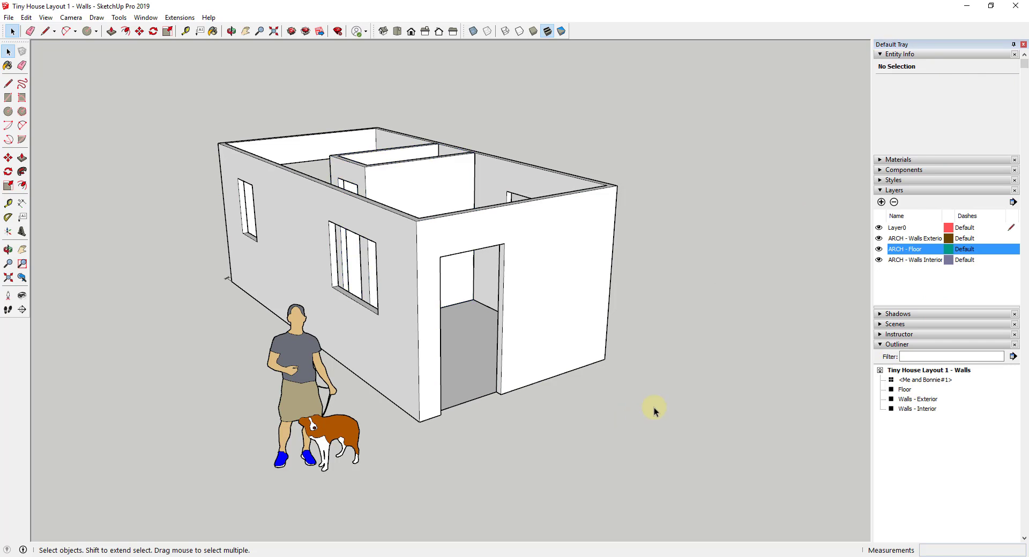
Step: Draw a 6' 6" by 3' rectangle filling the front door opening from its lower corner to the opposite upper corner
middle_drag(652, 392, 650, 391)
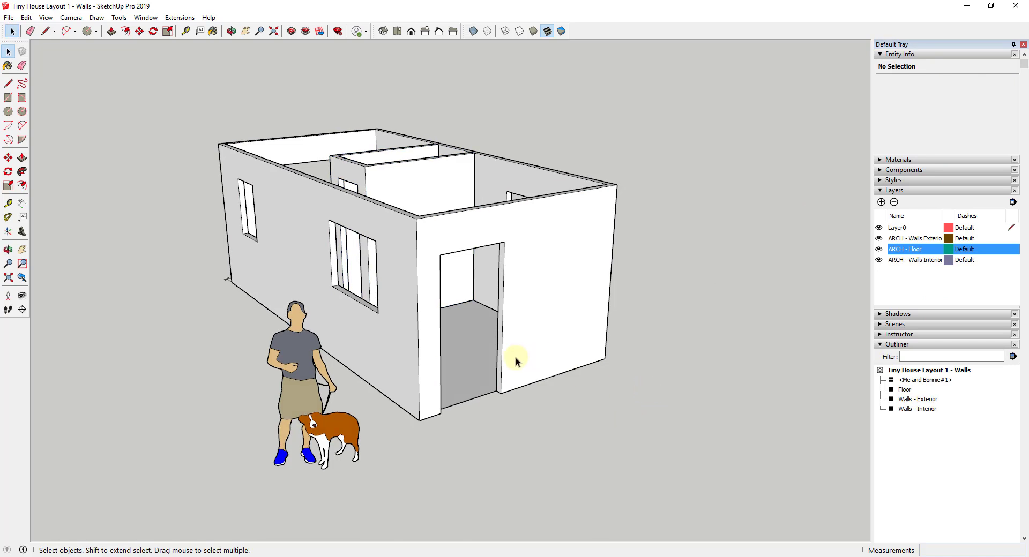
middle_drag(489, 262, 413, 416)
key(r)
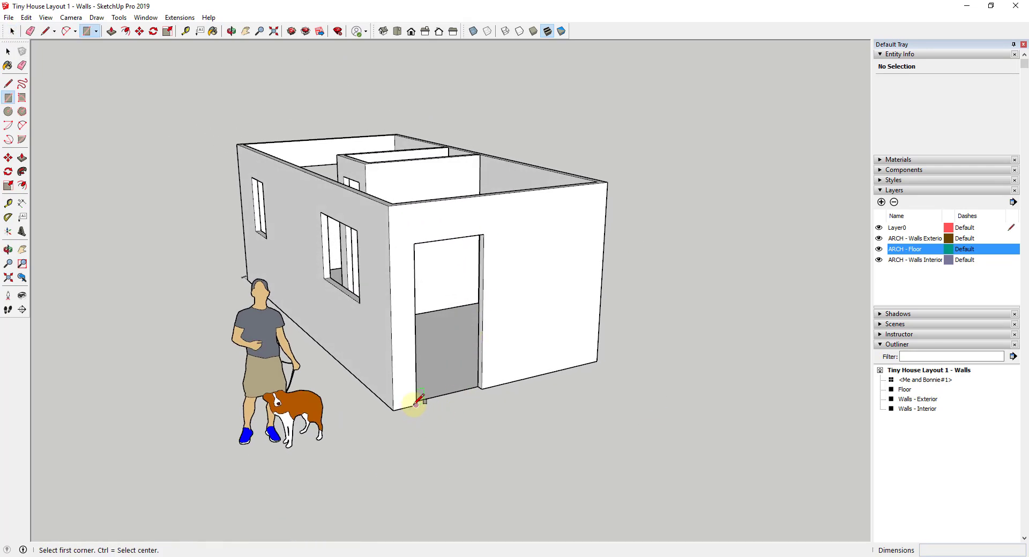
click(415, 405)
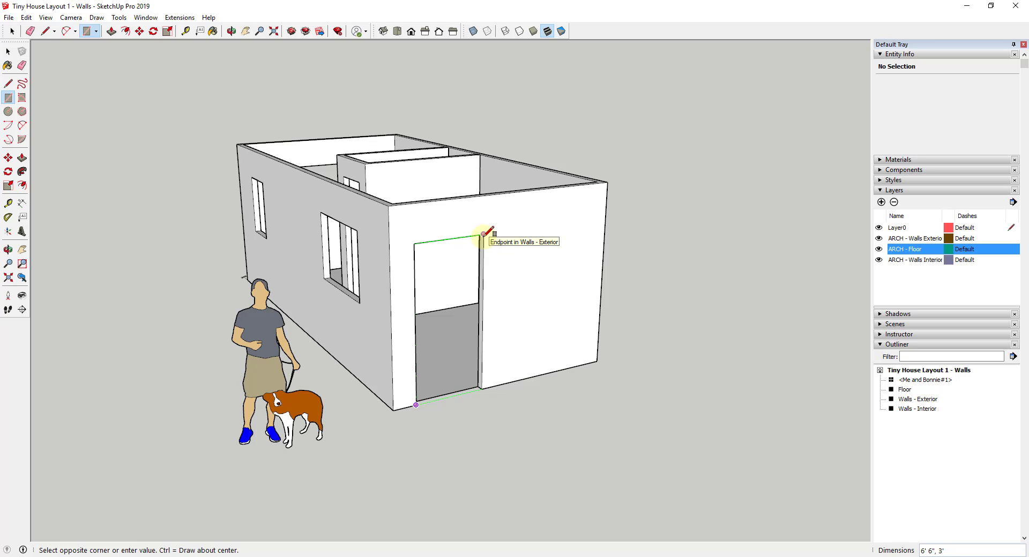
click(483, 234)
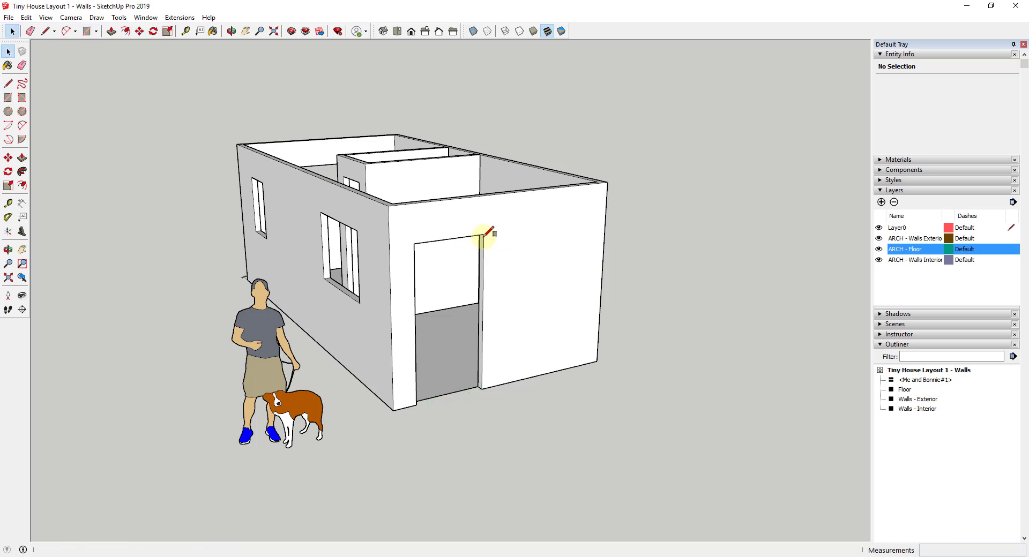
click(416, 404)
click(483, 234)
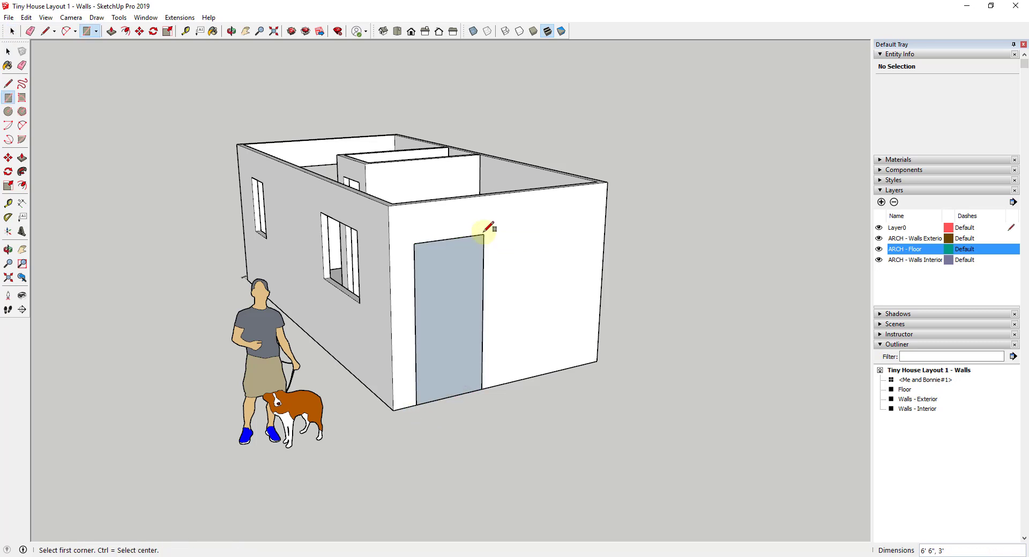
Step: Reverse the new door rectangle's face so its front side points outward
key(space)
scroll(453, 278, up, 3)
right_click(432, 279)
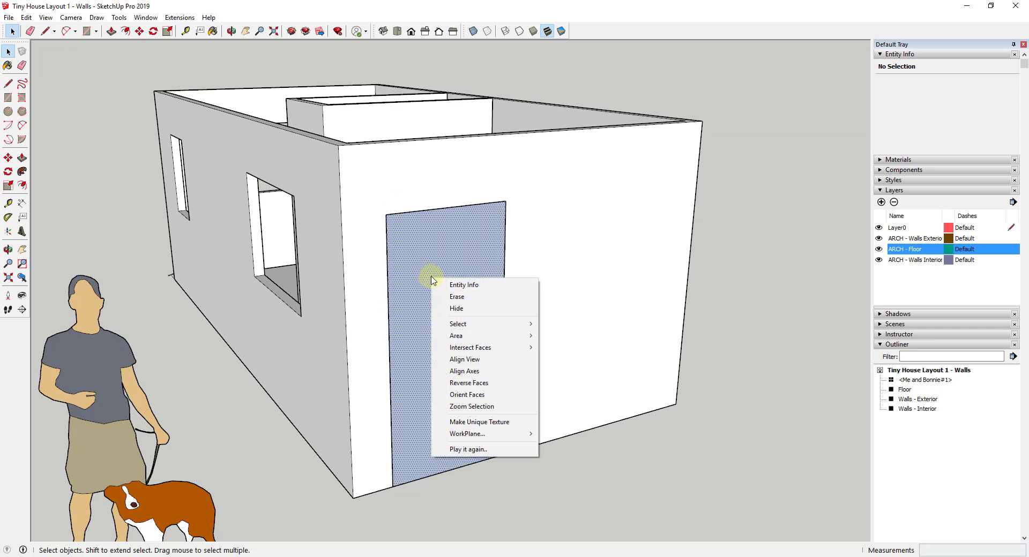
click(476, 384)
Step: Group the door face with its edges and name the group Front Door
middle_drag(478, 383, 516, 347)
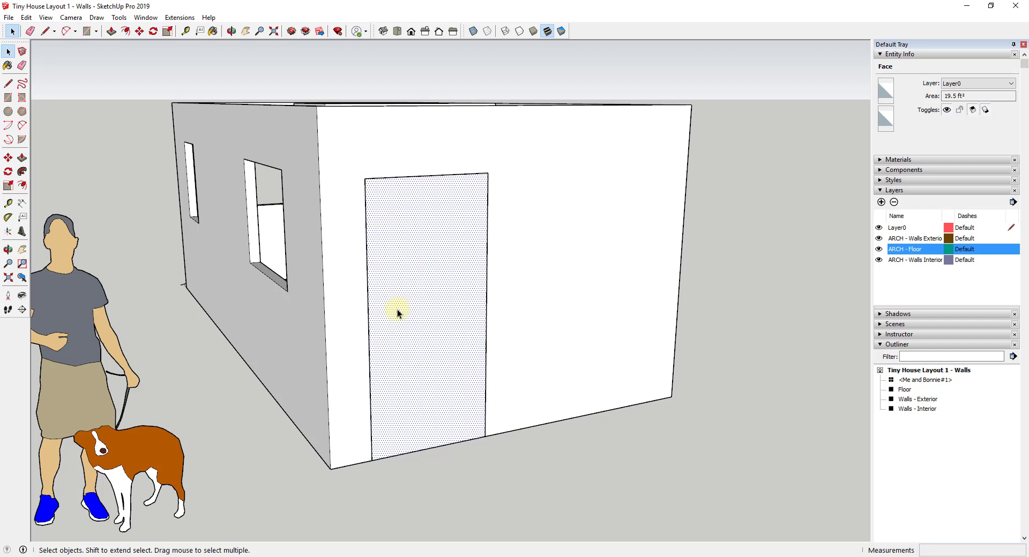
middle_drag(385, 324, 449, 308)
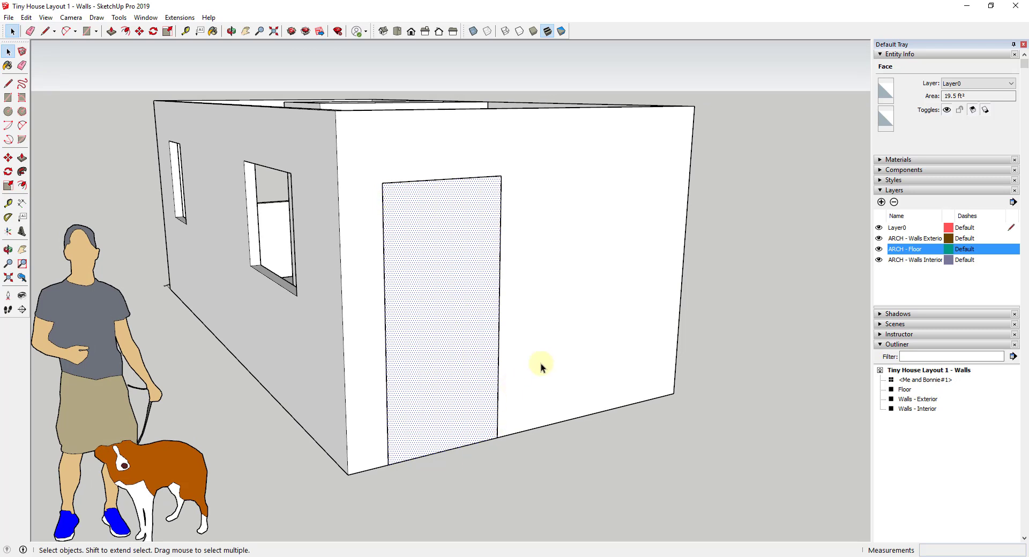
middle_drag(516, 364, 410, 247)
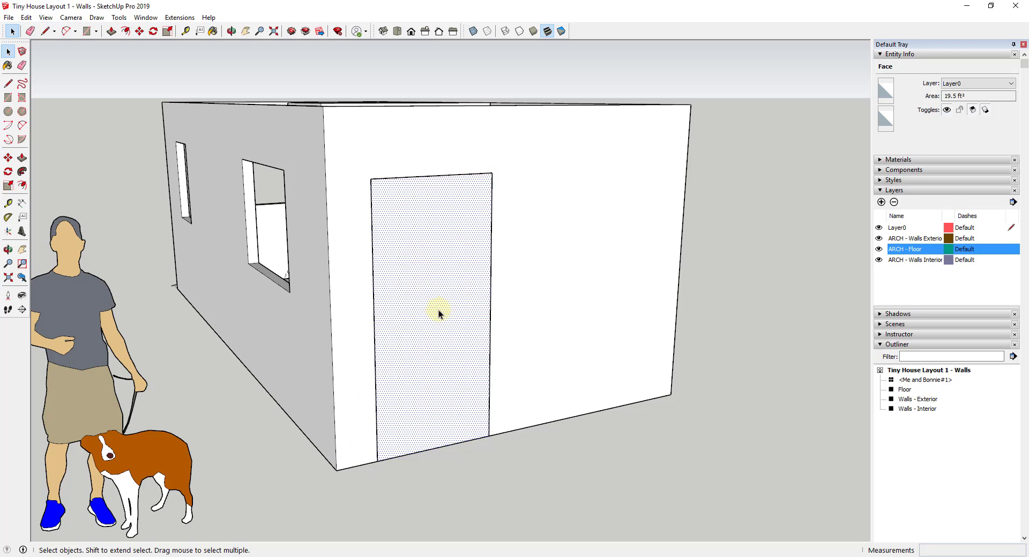
scroll(438, 310, up, 2)
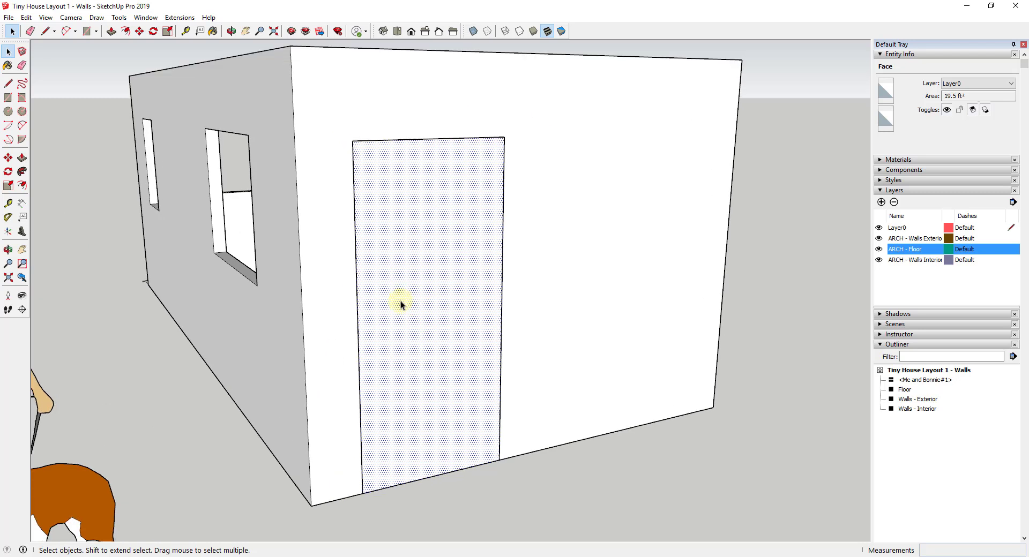
double_click(401, 271)
right_click(402, 272)
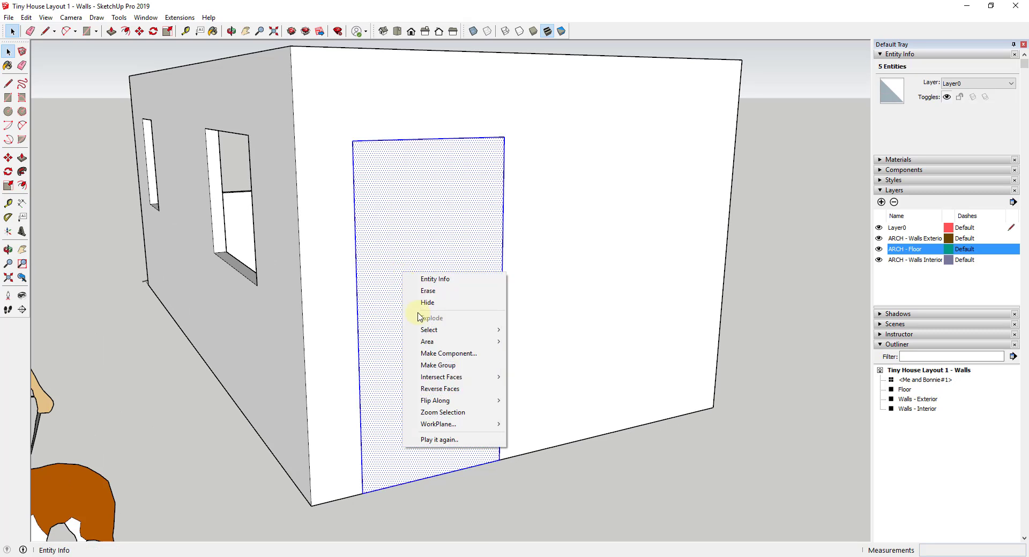
click(445, 369)
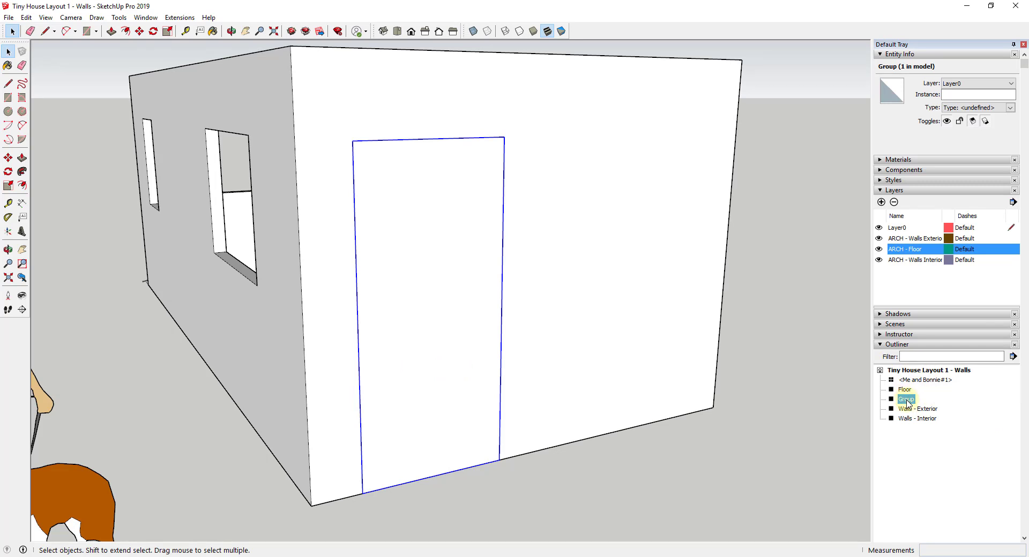
right_click(908, 403)
click(930, 391)
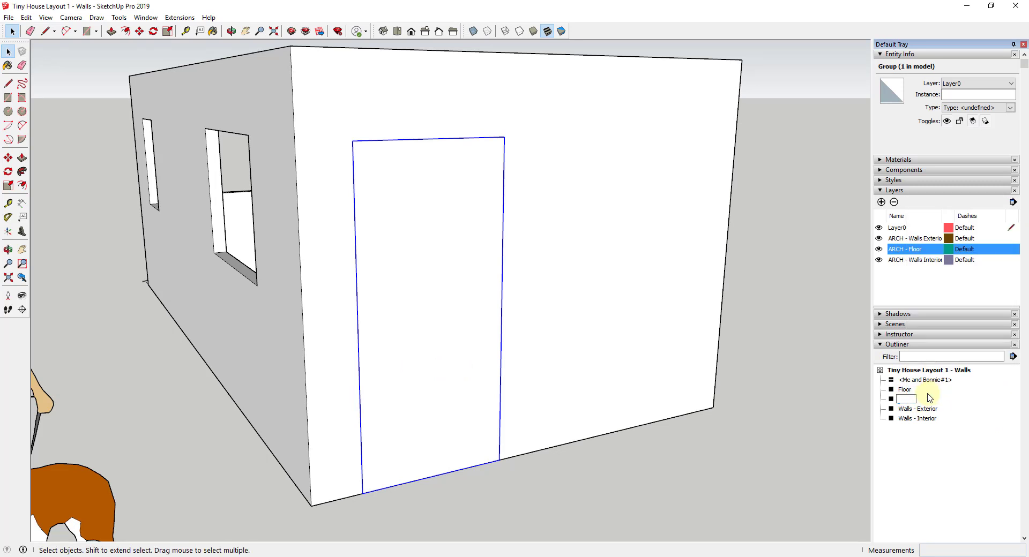
text(Front Door)
key(Return)
Step: Open the Front Door group for editing and offset the door outline inward by 2"
double_click(459, 258)
key(f)
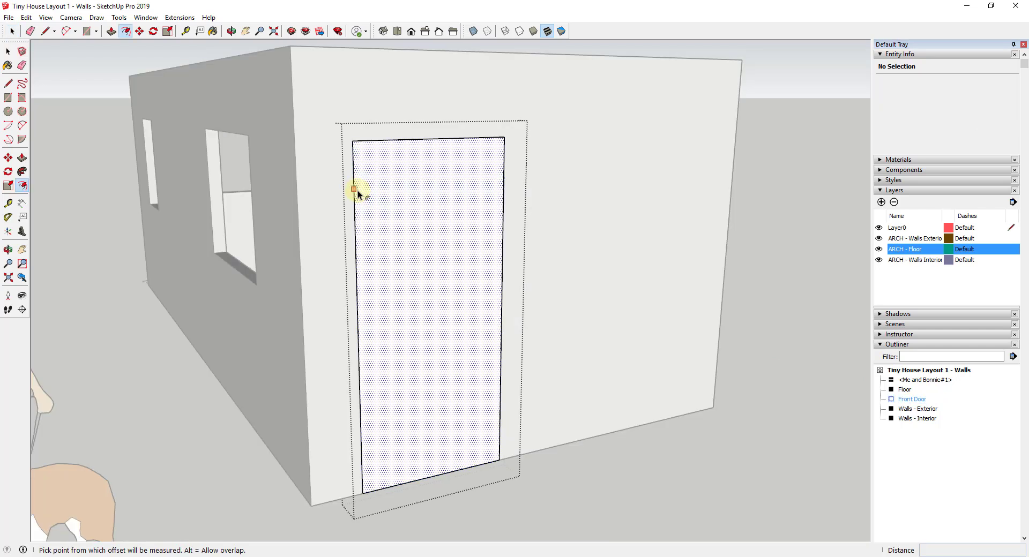
click(358, 191)
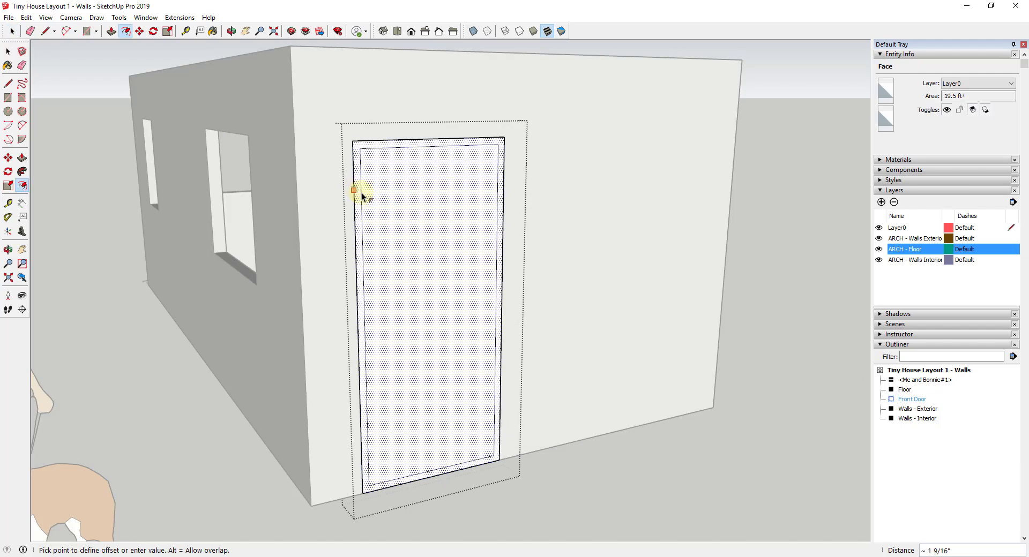
key(Escape)
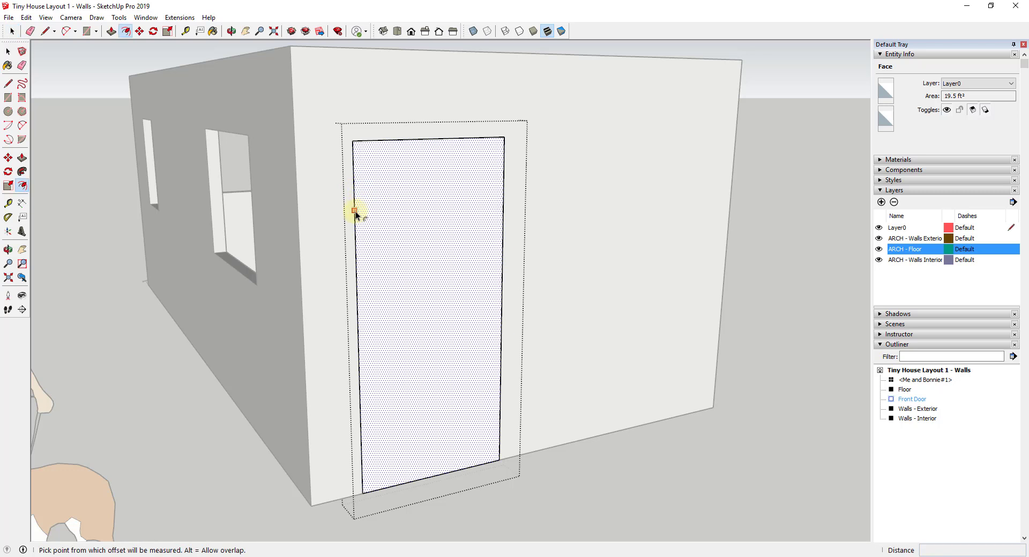
click(356, 212)
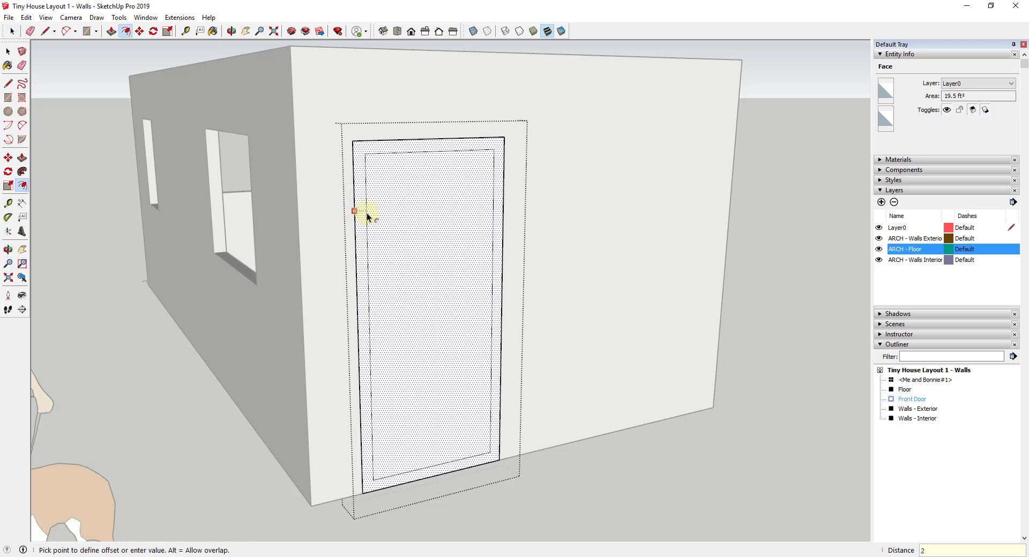
click(367, 214)
key(space)
Step: Move the bottom edge of the inner outline down 2" onto the door's base edge
scroll(425, 473, up, 2)
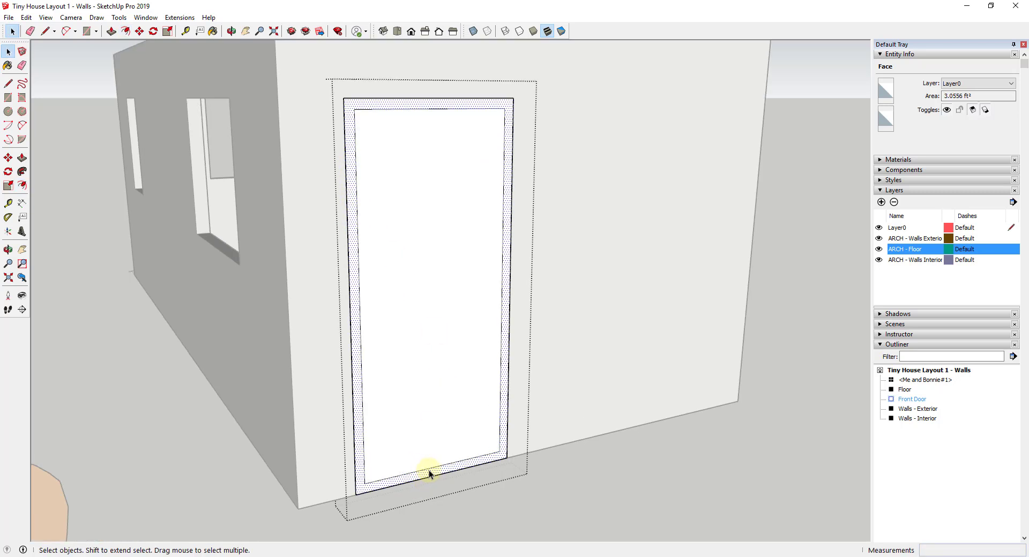
click(434, 468)
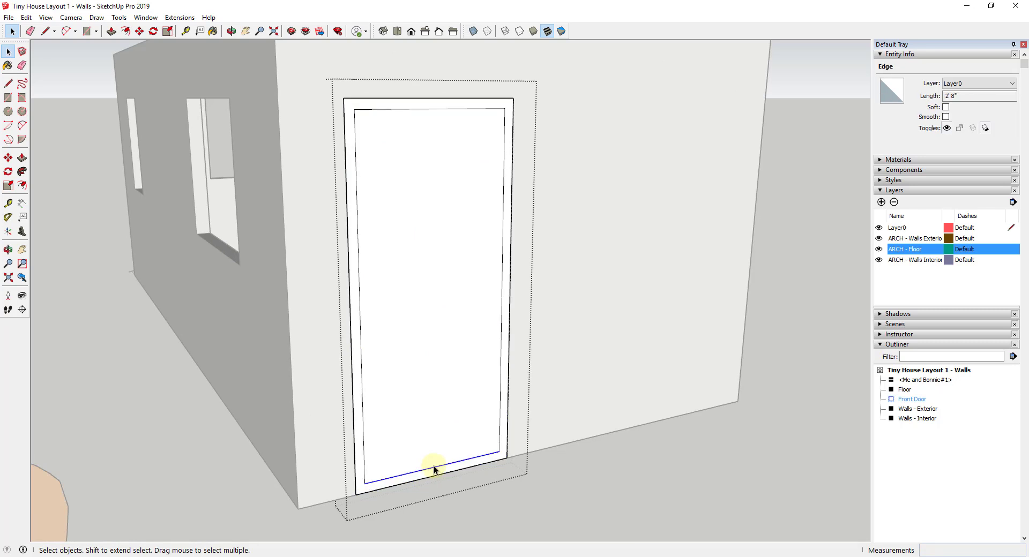
scroll(434, 469, up, 2)
key(m)
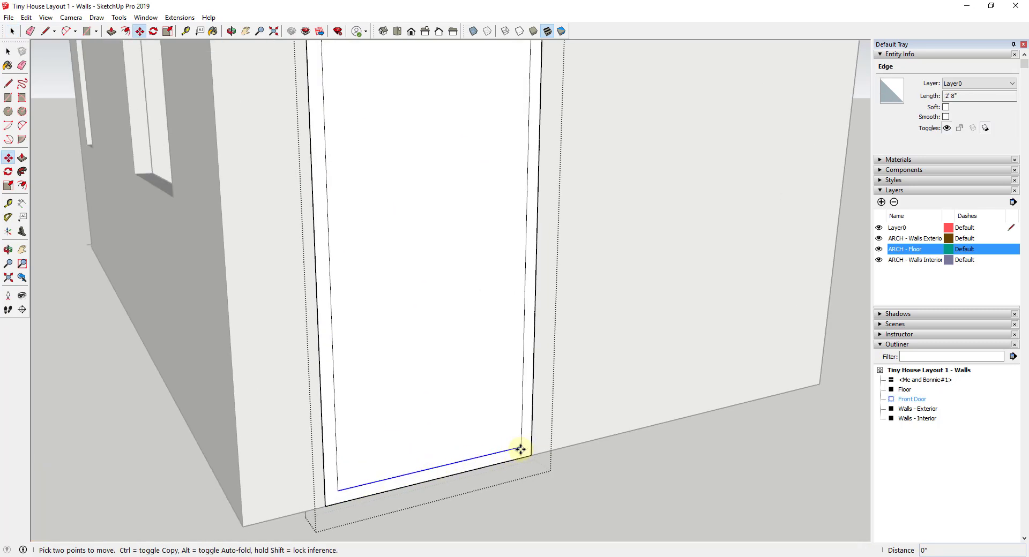
click(522, 447)
click(523, 460)
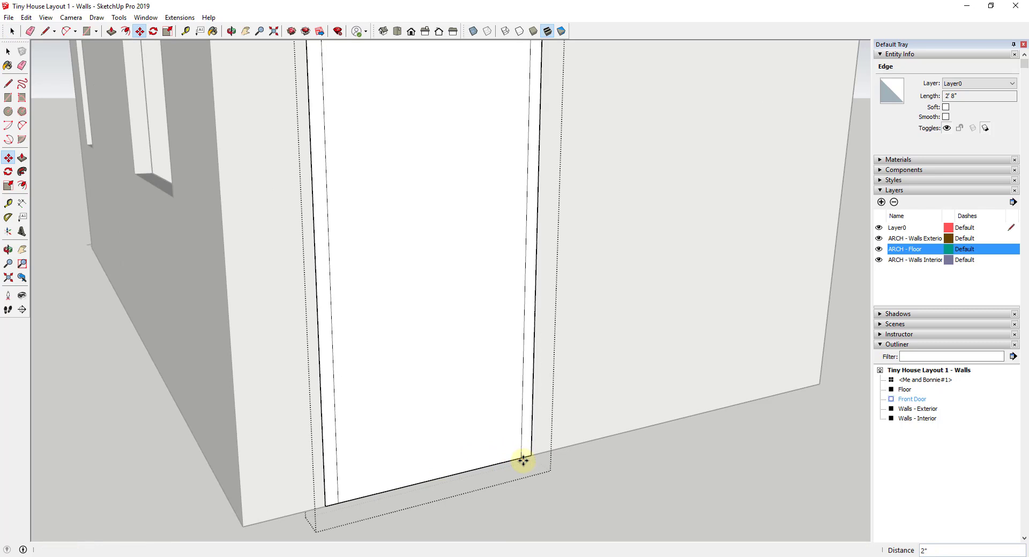
key(space)
Step: Group the door frame face together with its edges inside the Front Door group
scroll(517, 459, down, 5)
key(ctrl+t)
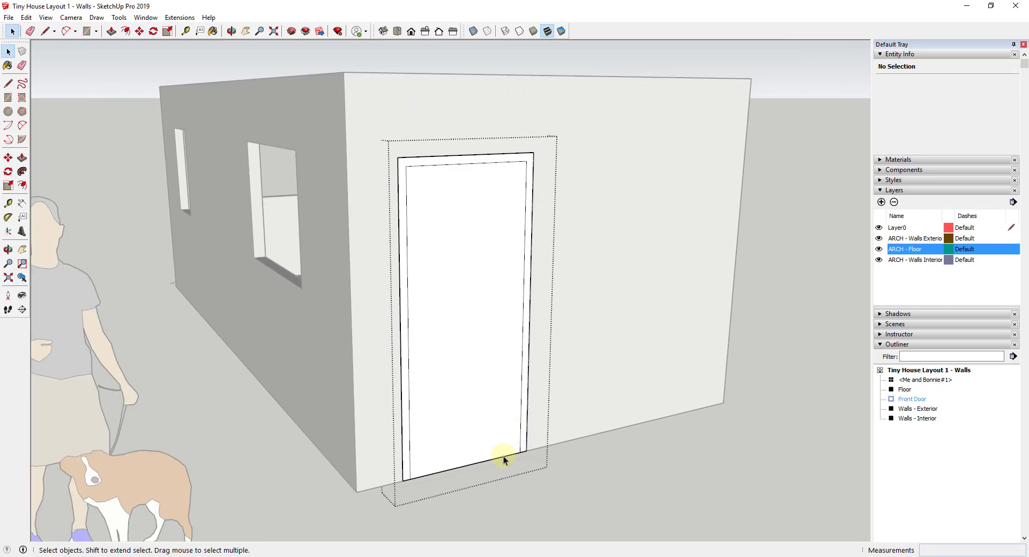
click(524, 444)
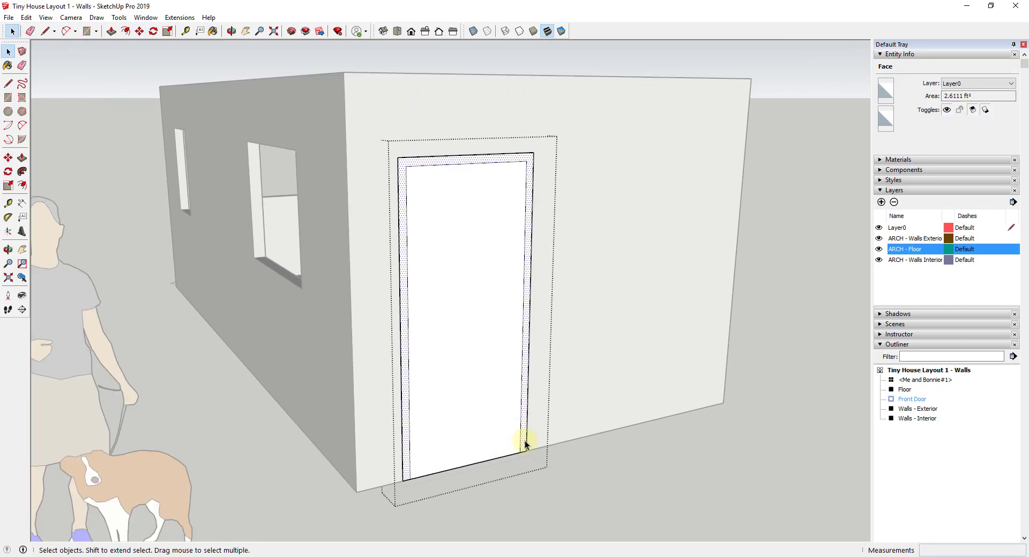
middle_drag(434, 255, 514, 255)
scroll(517, 225, up, 3)
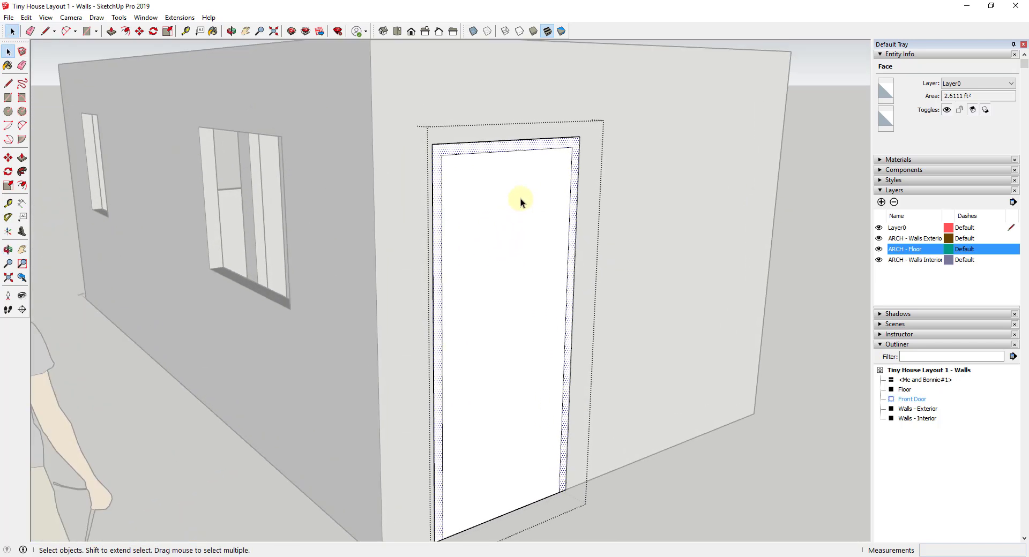
double_click(576, 150)
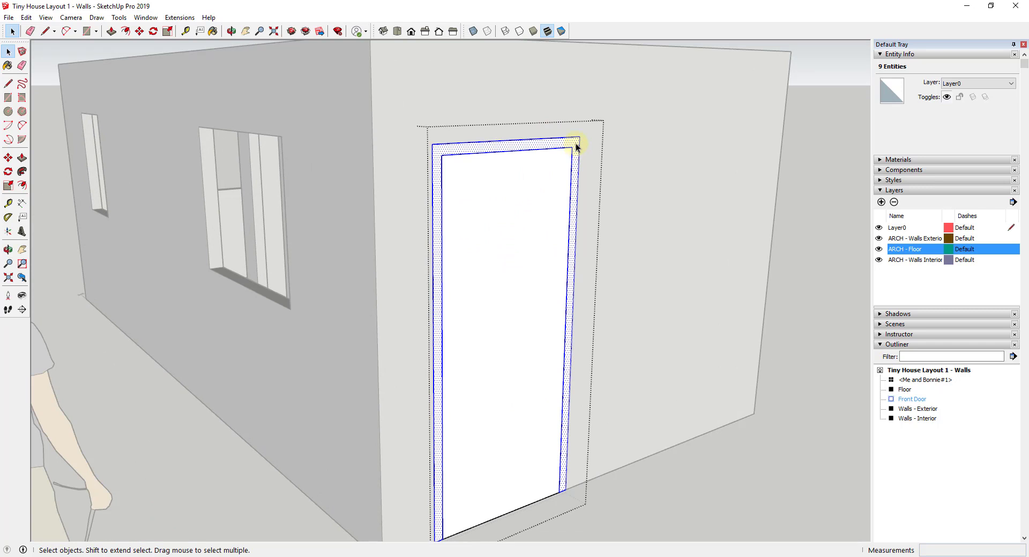
right_click(576, 145)
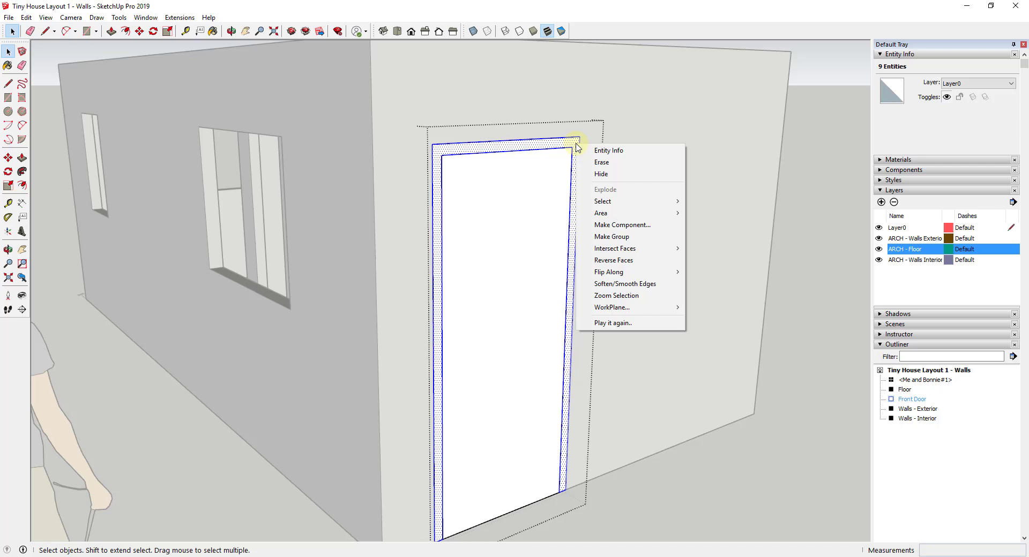
click(605, 238)
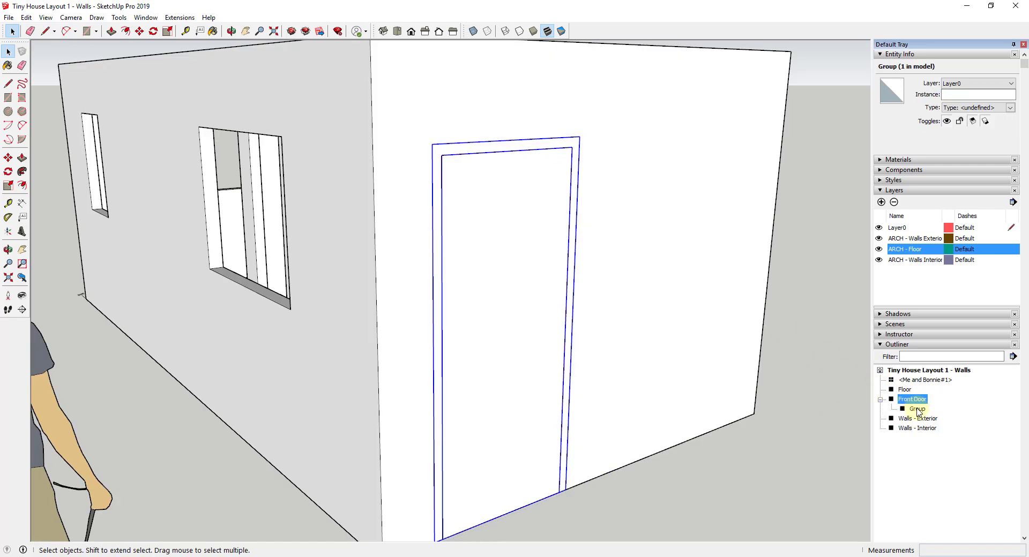
Step: Name the new nested group inside Front Door Frame
click(917, 409)
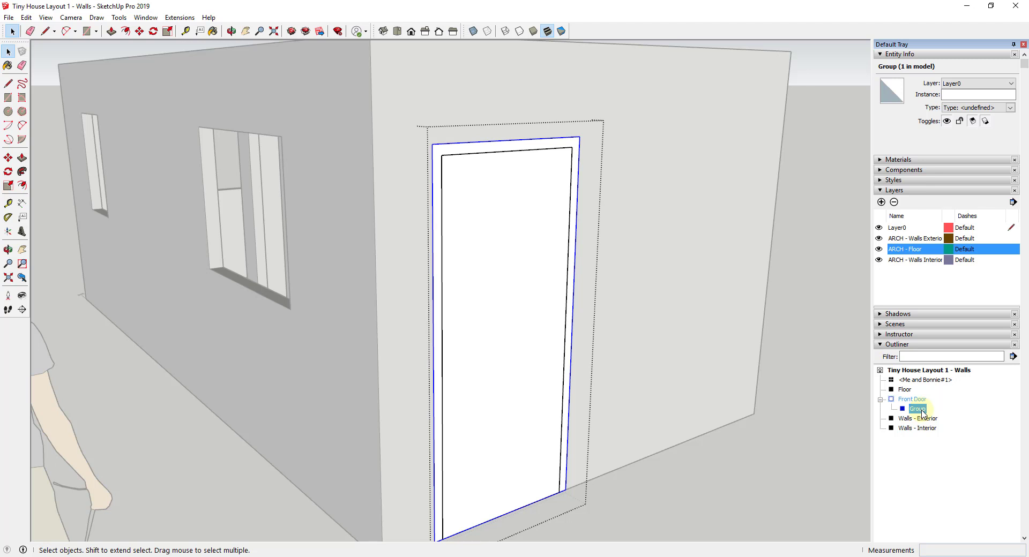
right_click(922, 414)
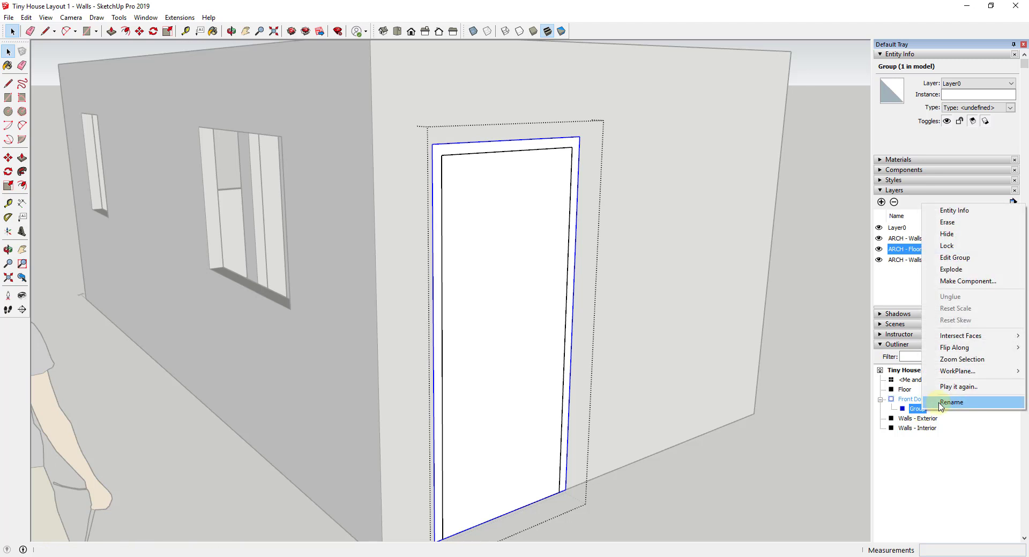
click(940, 403)
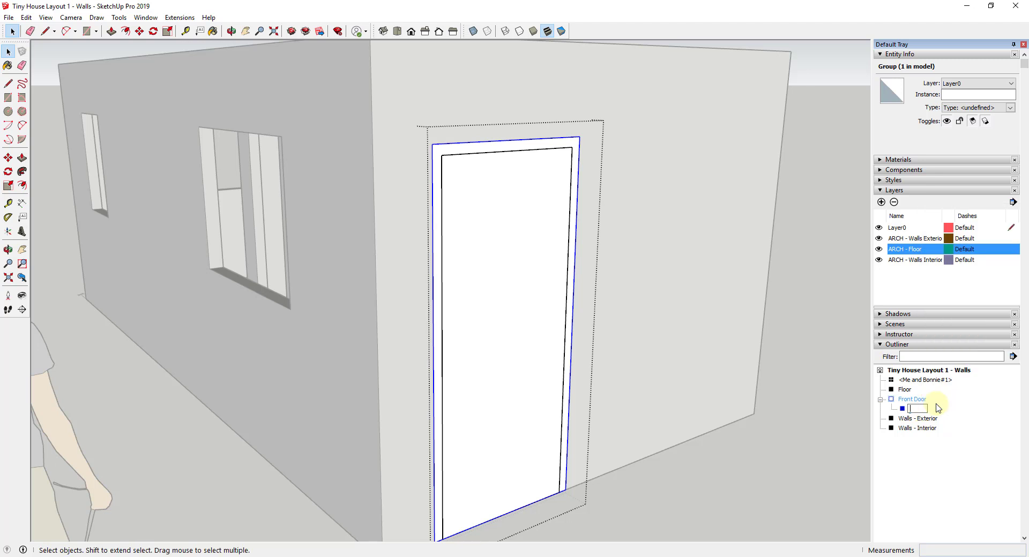
text(Frame)
key(Return)
Step: Open the Frame group for editing and turn on X-ray display
middle_drag(545, 274, 586, 202)
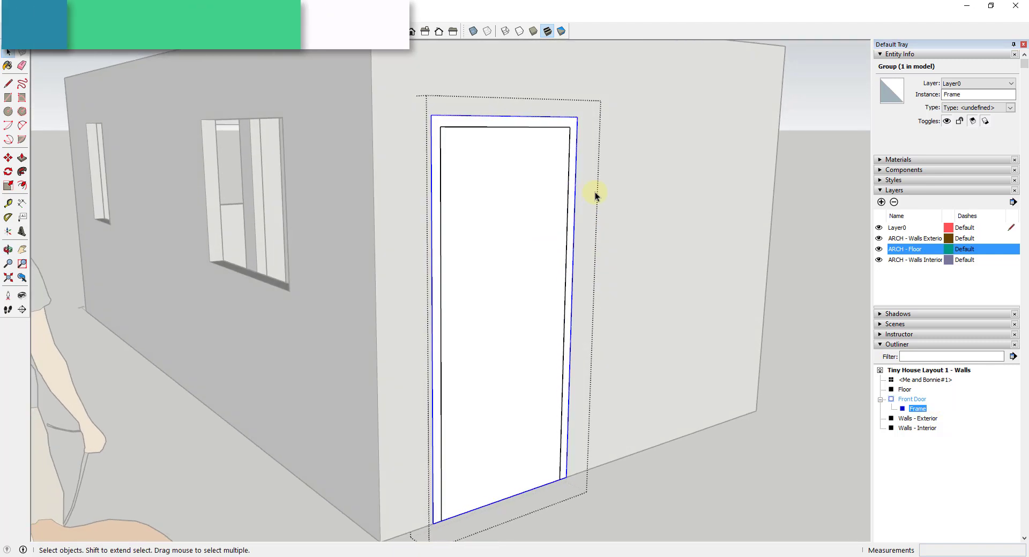
click(856, 421)
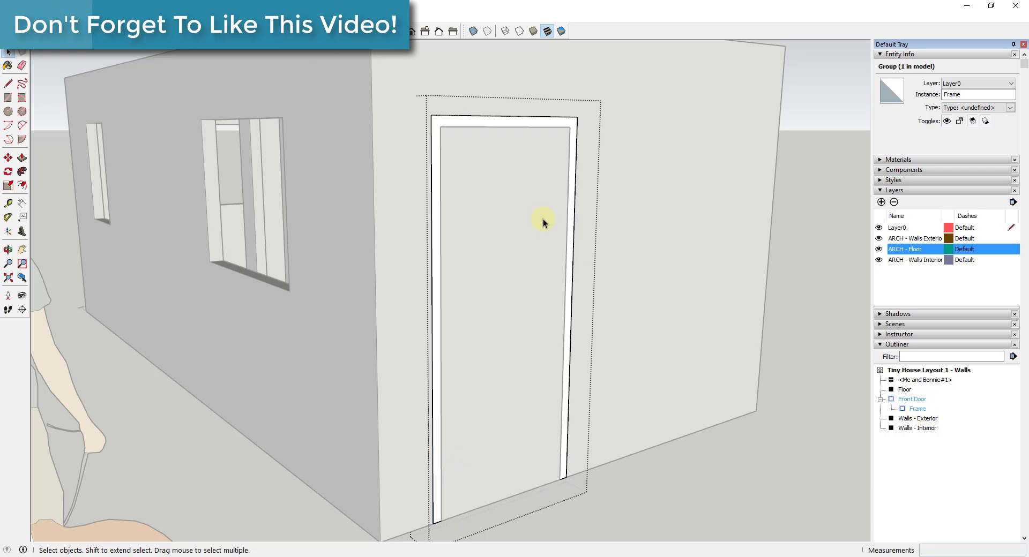
middle_drag(542, 219, 542, 165)
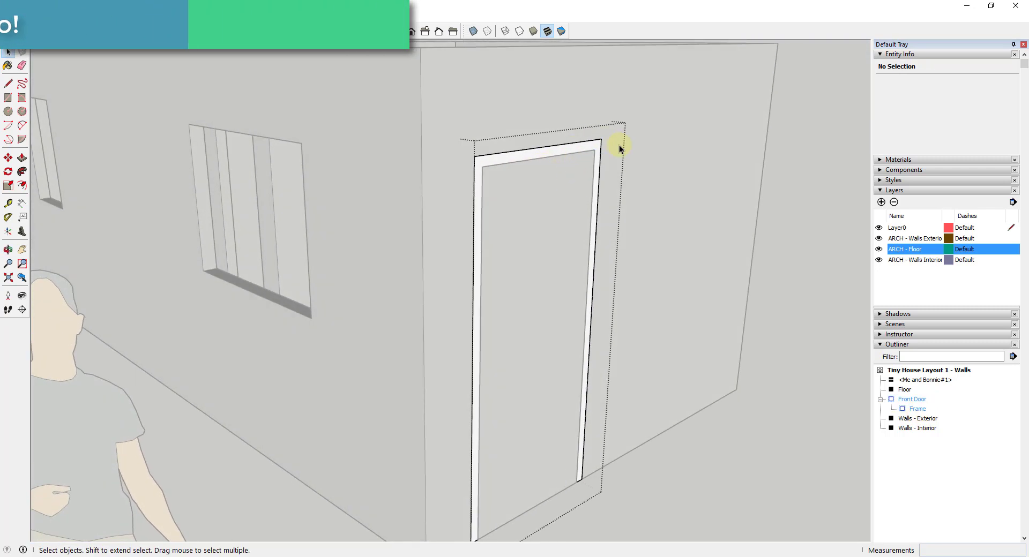
click(473, 31)
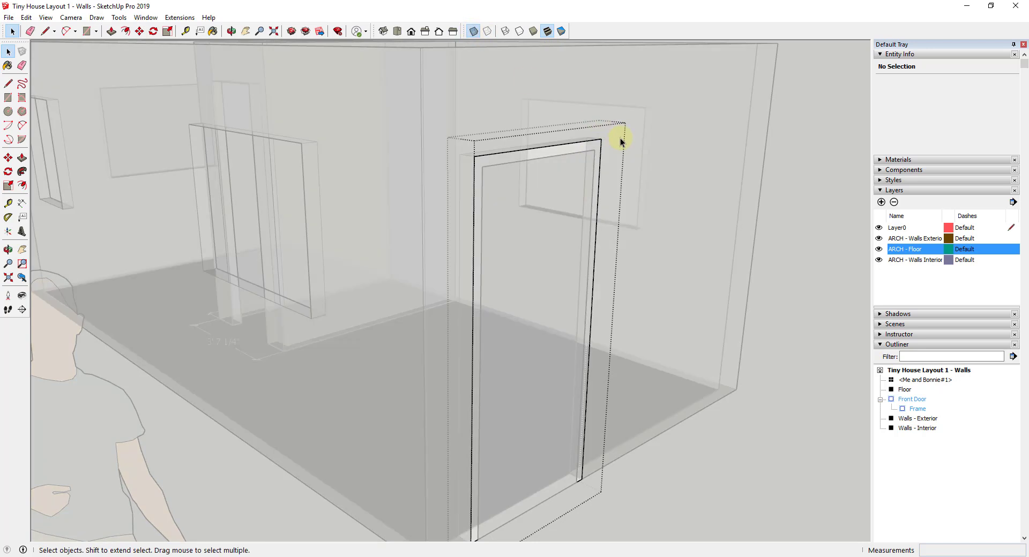
middle_drag(566, 154, 618, 183)
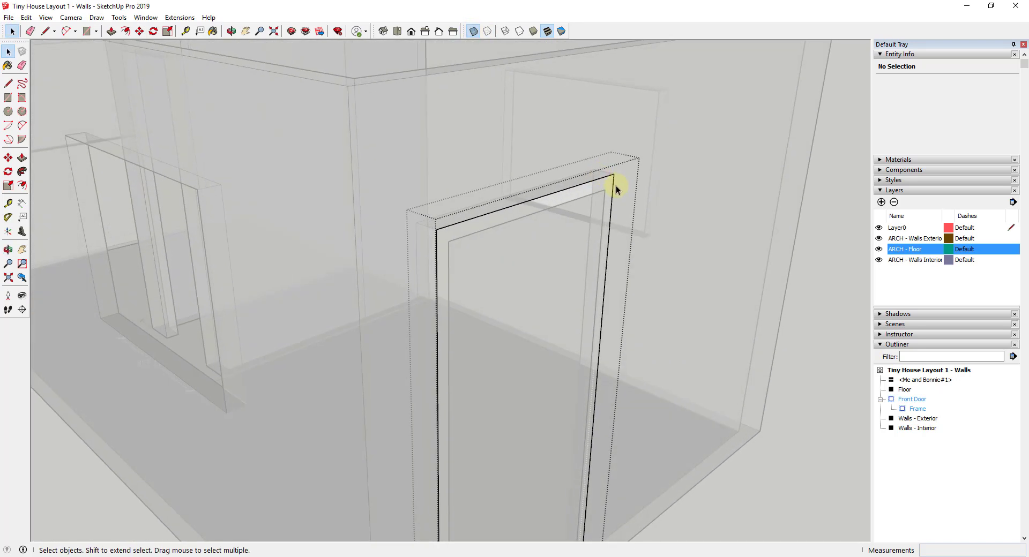
key(p)
click(602, 176)
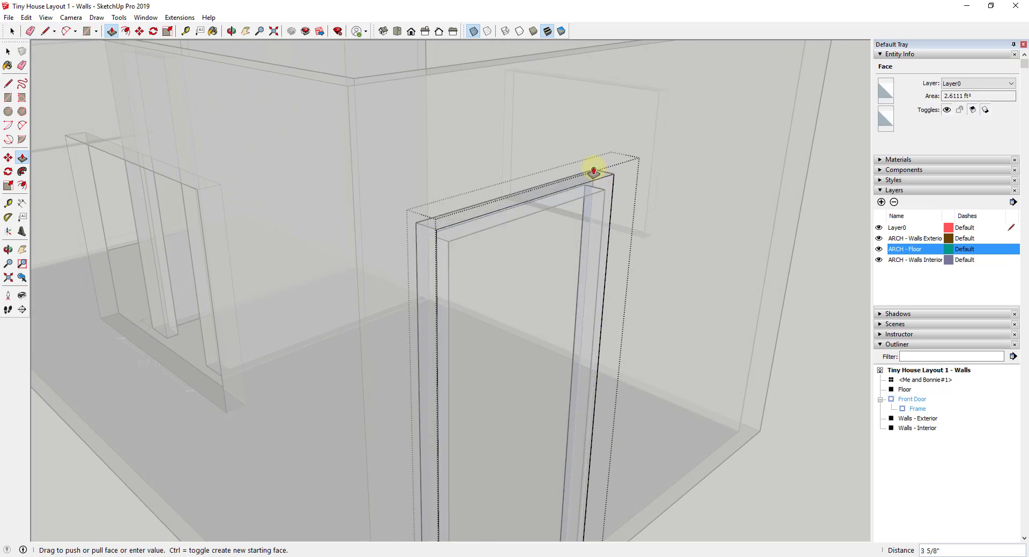
key(space)
Step: Extrude the frame face 3 5/8" back to the inner side of the wall and turn off X-ray display
key(p)
click(606, 179)
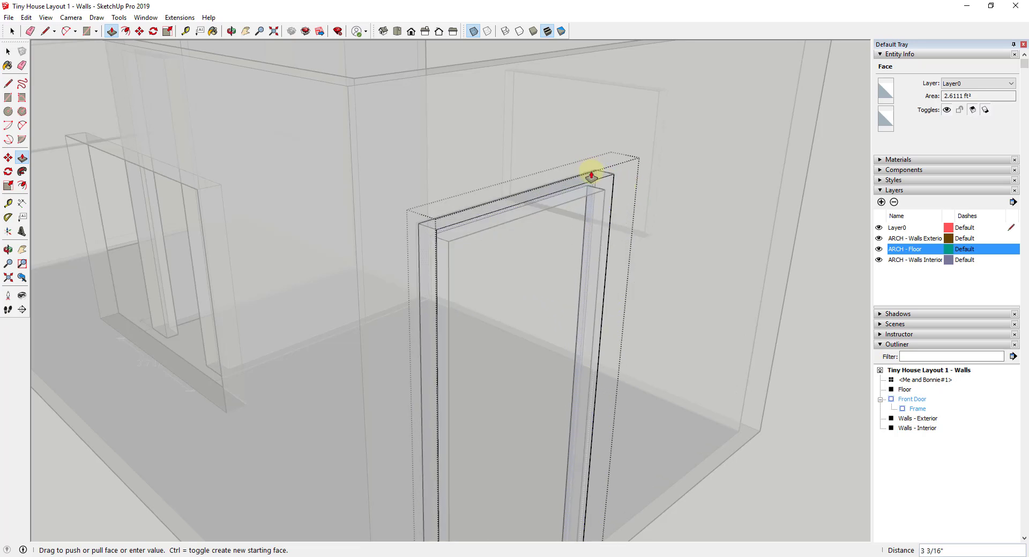
click(593, 169)
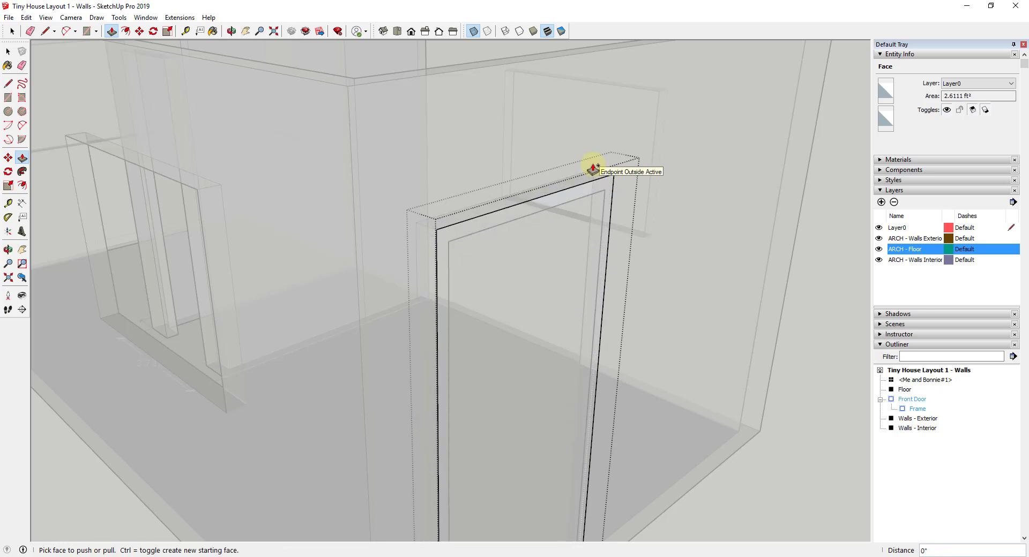
click(593, 170)
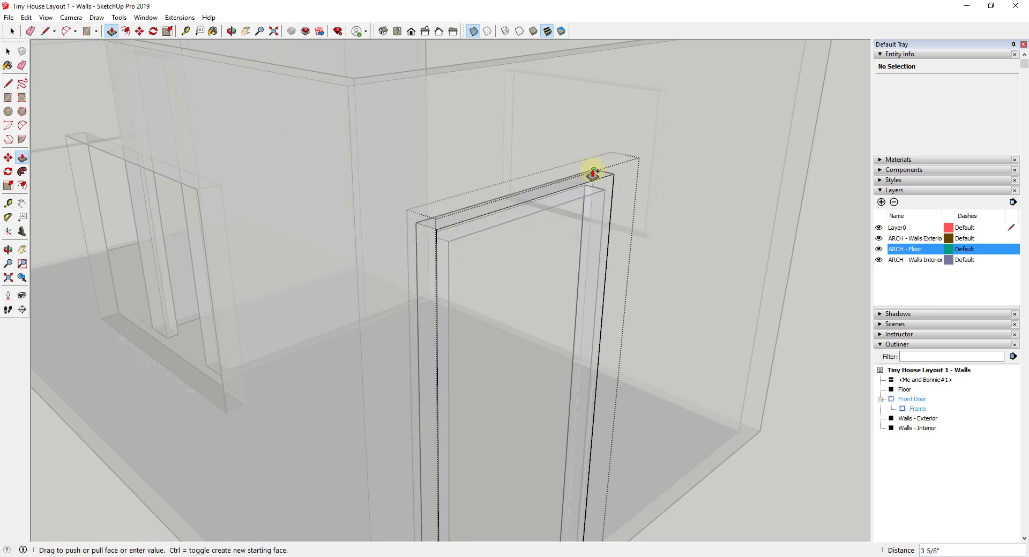
click(595, 172)
key(space)
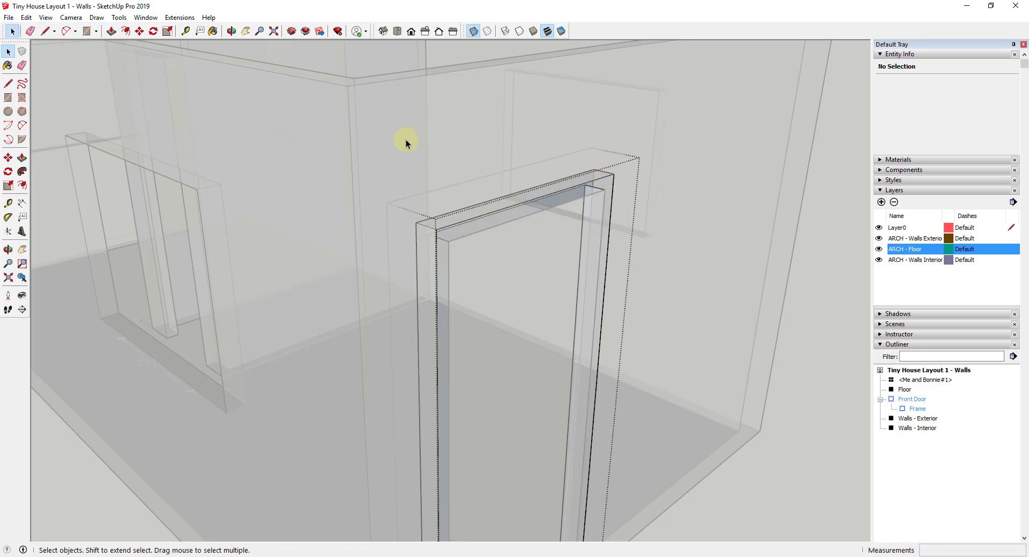
click(466, 32)
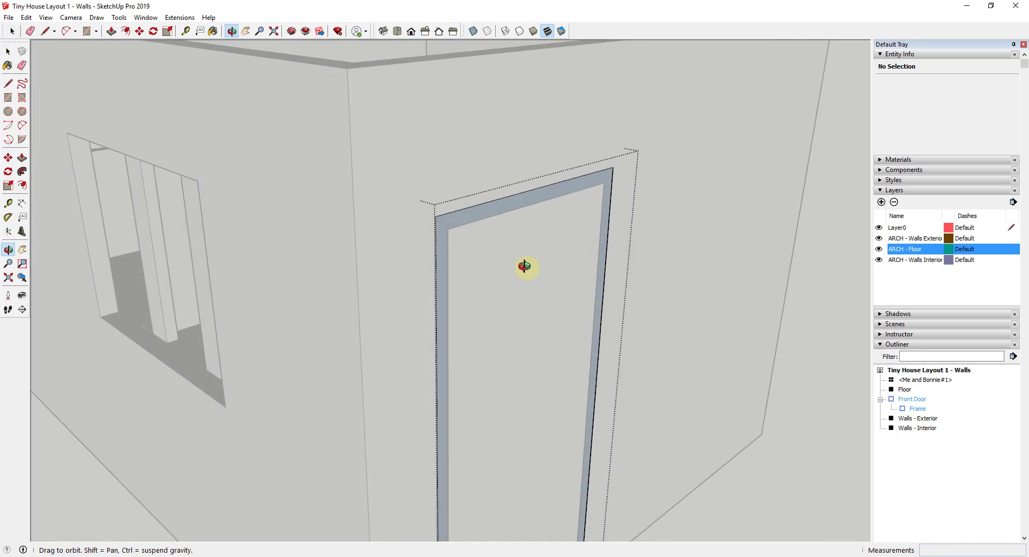
Step: Reverse the extruded frame's front face so its front side points outward, and leave the group editing
middle_drag(523, 269, 324, 147)
right_click(493, 235)
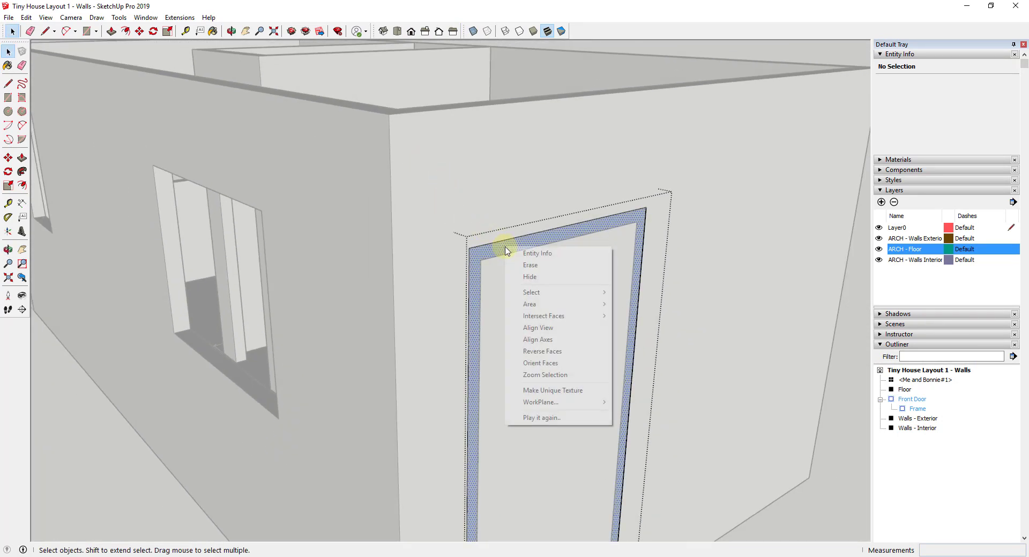
click(569, 352)
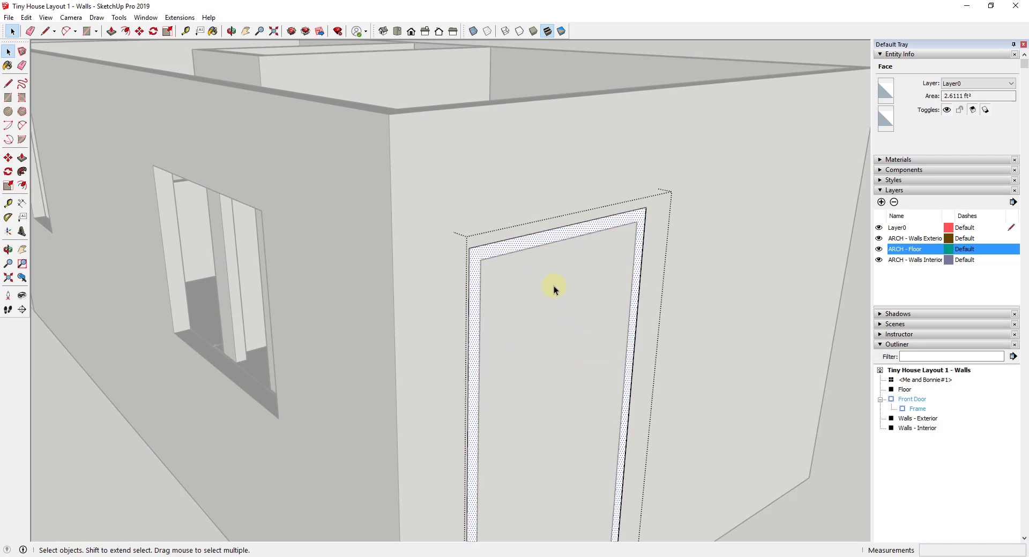
click(561, 302)
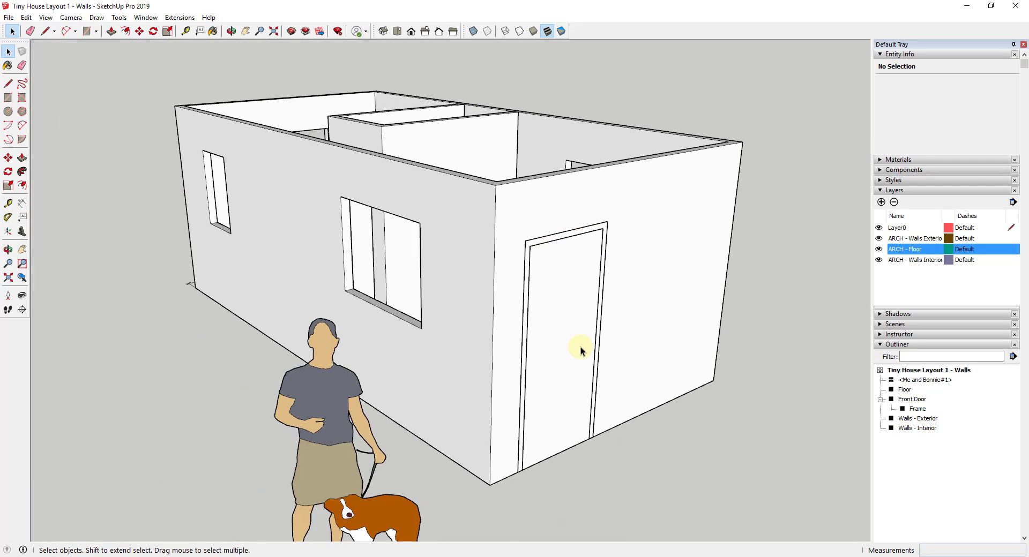
Step: Open the Front Door group and delete the door face filling the frame opening
click(567, 360)
double_click(567, 342)
click(555, 320)
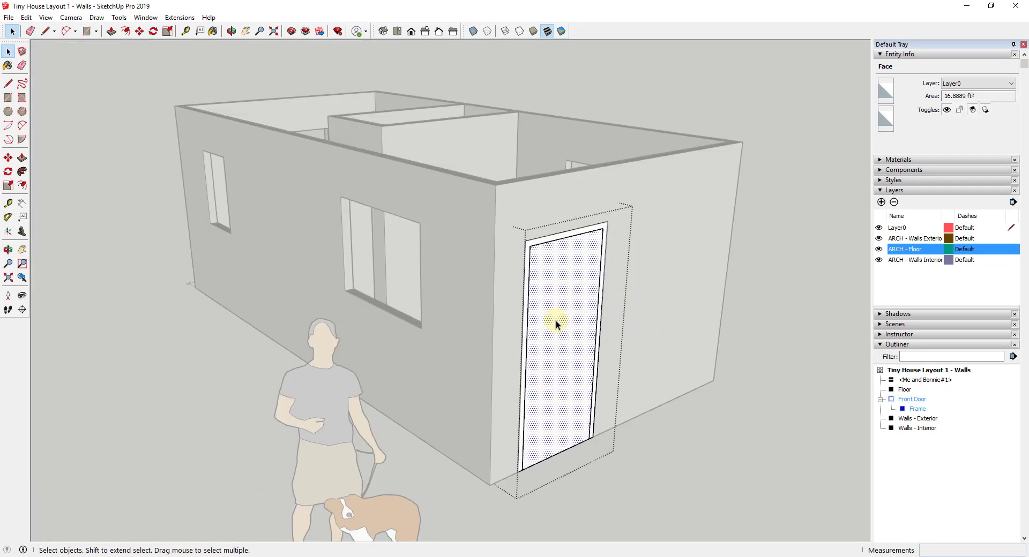
key(Delete)
Step: Erase the leftover edges across the base of the door opening between the frame's legs
middle_drag(572, 336, 568, 303)
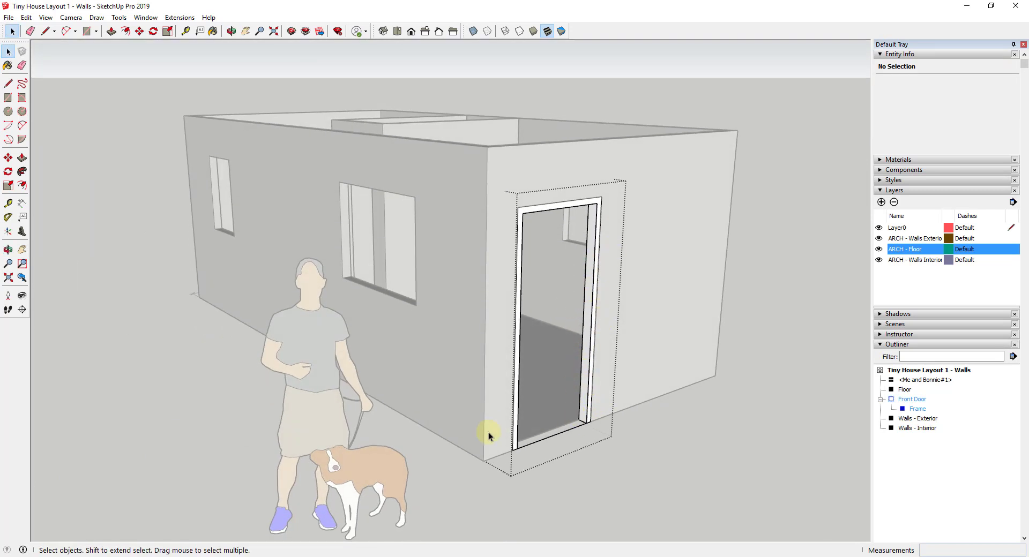
click(584, 421)
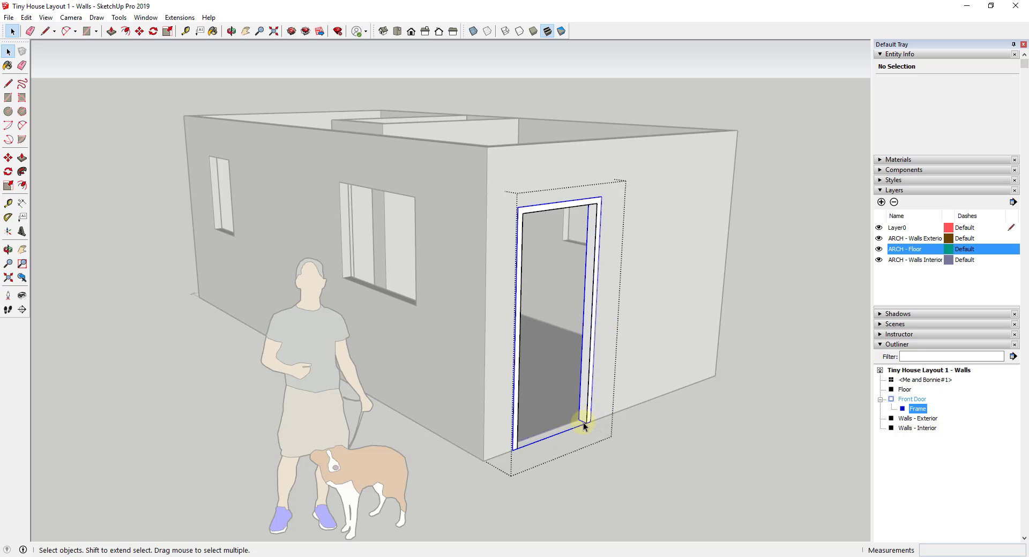
click(583, 416)
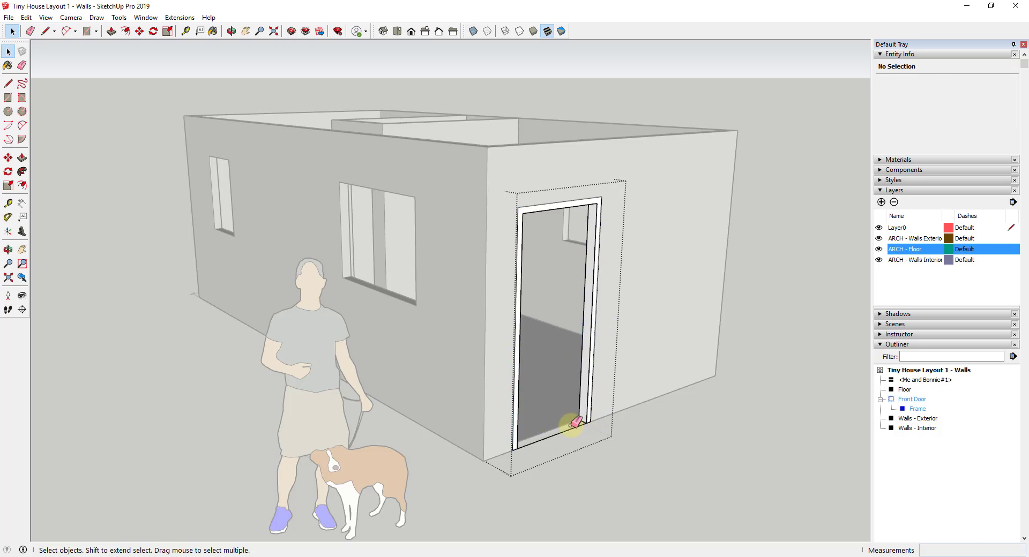
scroll(557, 354, up, 8)
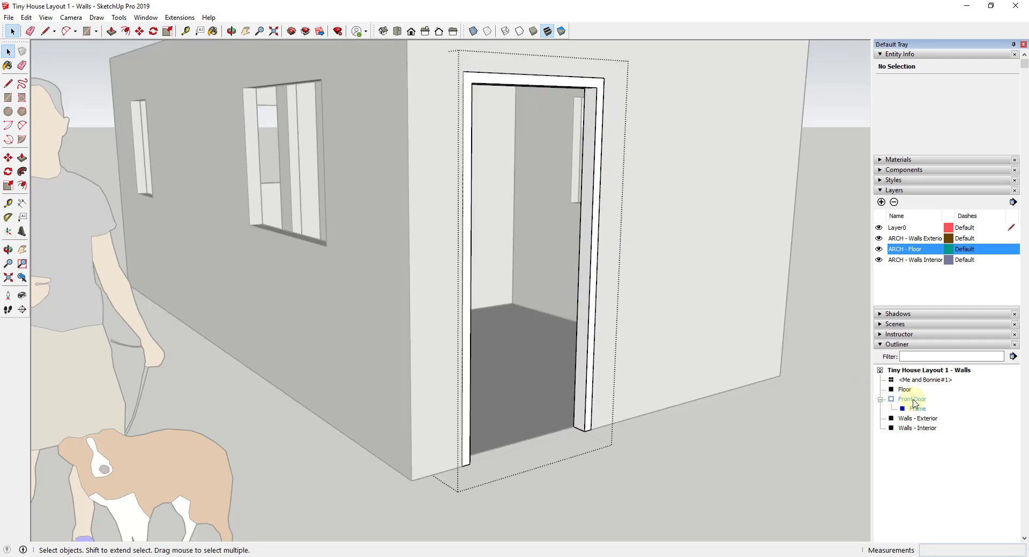
Step: Draw a 6' 4" by 2' 8" rectangle across the frame opening between the frame's opposite inner back corners
click(913, 400)
key(o)
drag(604, 352, 287, 390)
key(r)
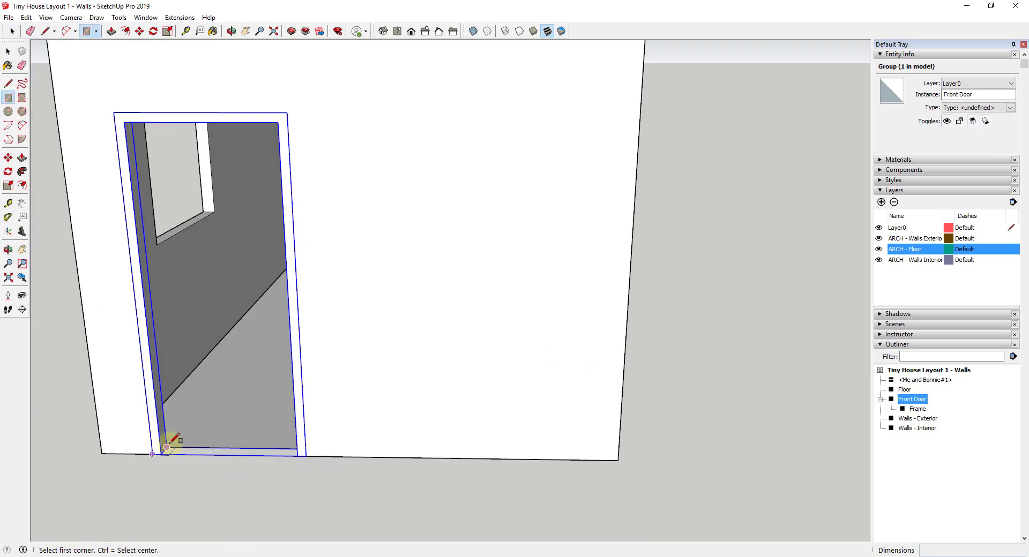
click(166, 447)
middle_drag(166, 447, 395, 142)
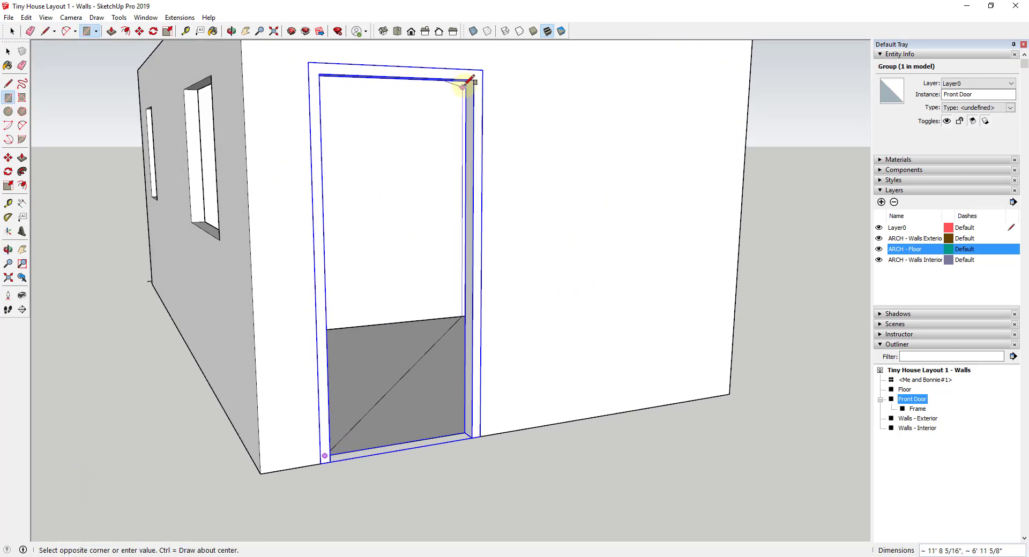
middle_drag(466, 80, 489, 64)
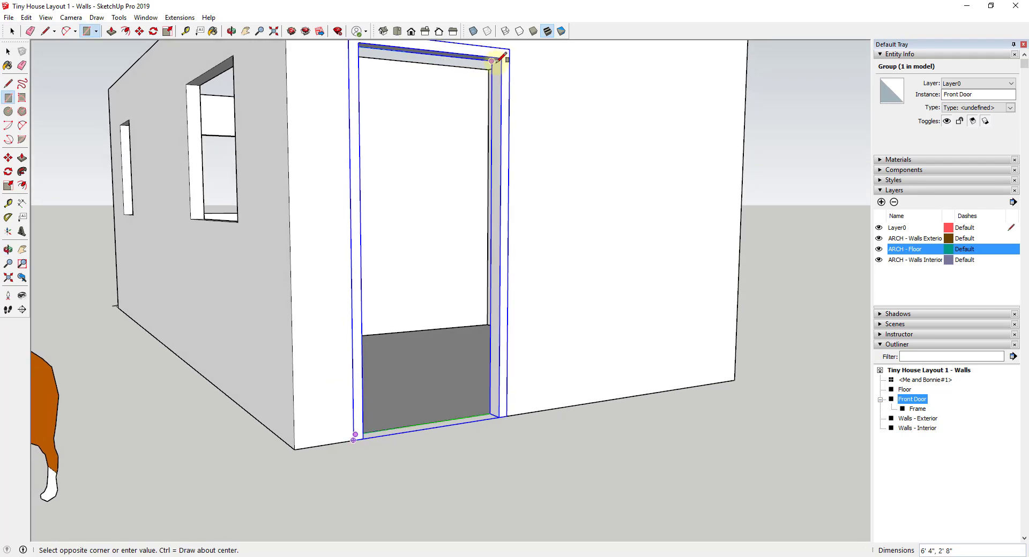
click(490, 62)
key(space)
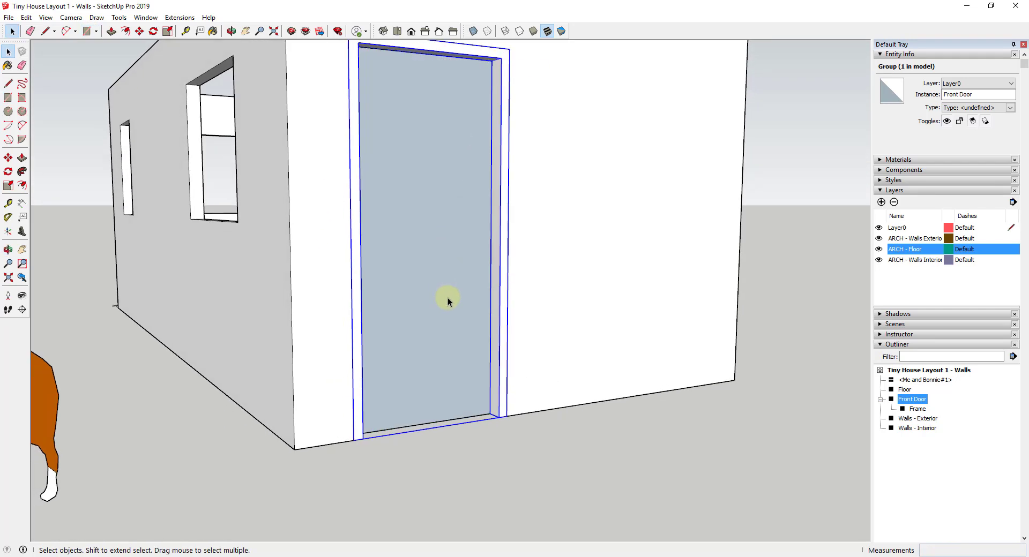
key(p)
click(482, 415)
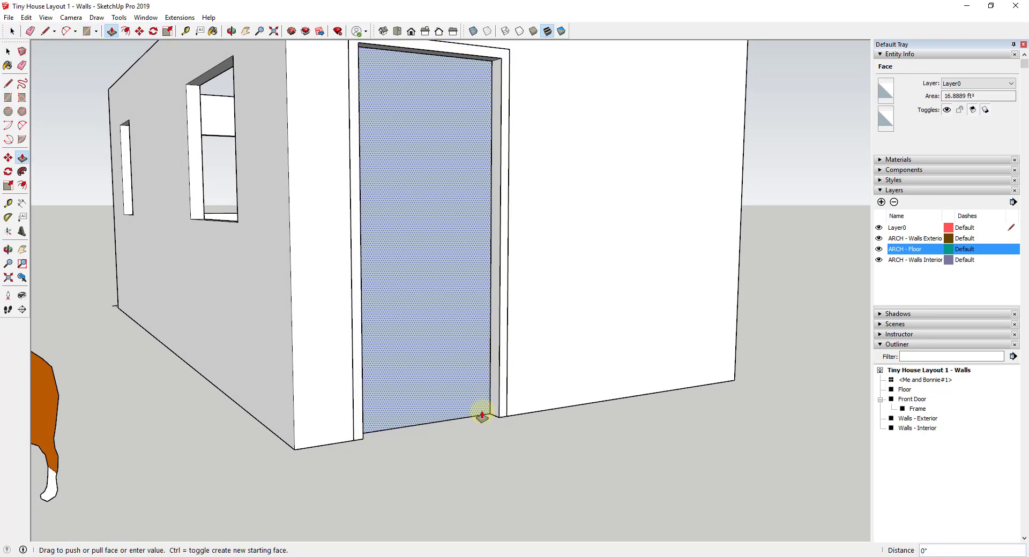
key(space)
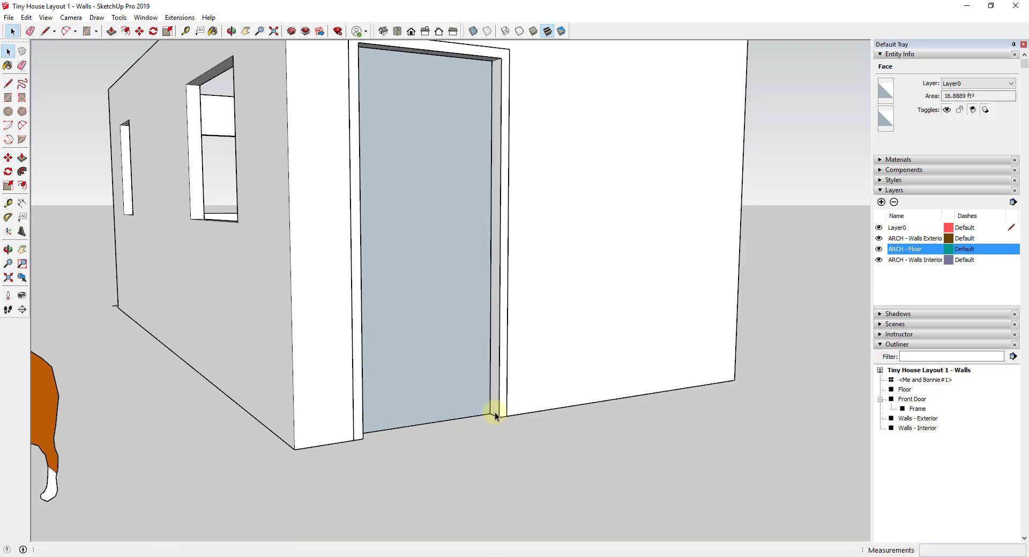
Step: Try to extrude the door rectangle across the frame opening outward with X-ray view on
click(473, 31)
key(o)
drag(478, 51, 486, 287)
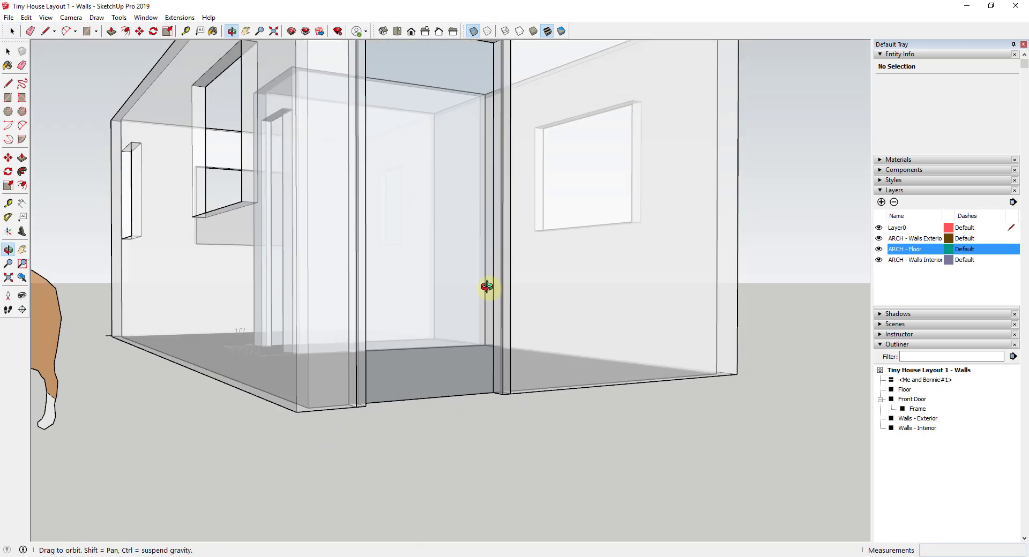
key(space)
scroll(471, 340, up, 3)
double_click(483, 386)
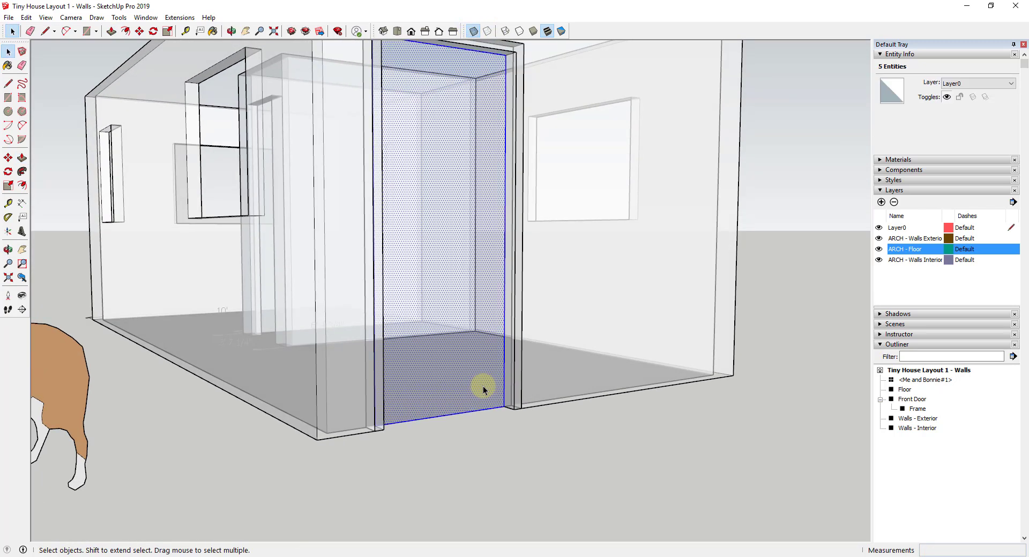
key(p)
click(503, 409)
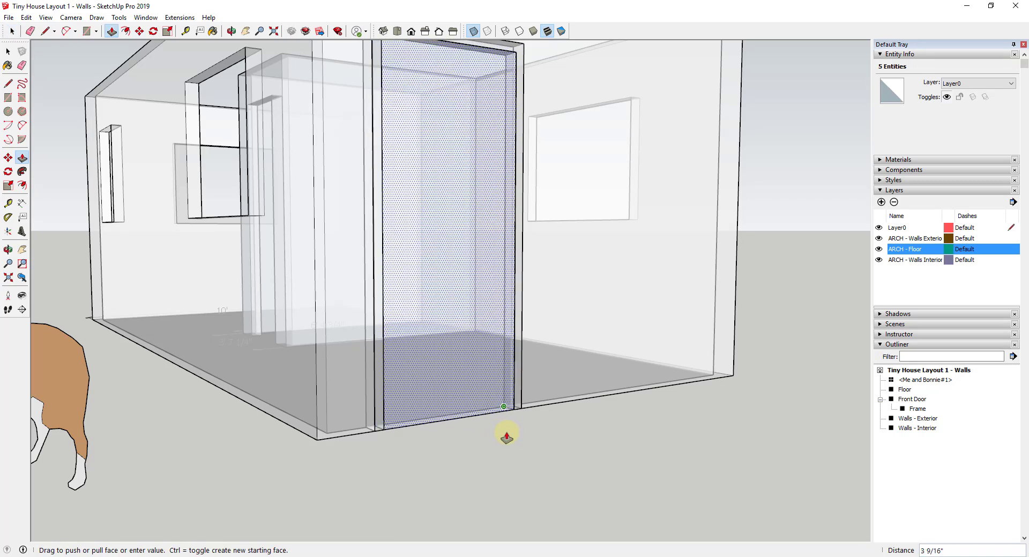
click(506, 431)
key(space)
click(473, 31)
middle_drag(470, 145, 467, 285)
double_click(467, 285)
key(p)
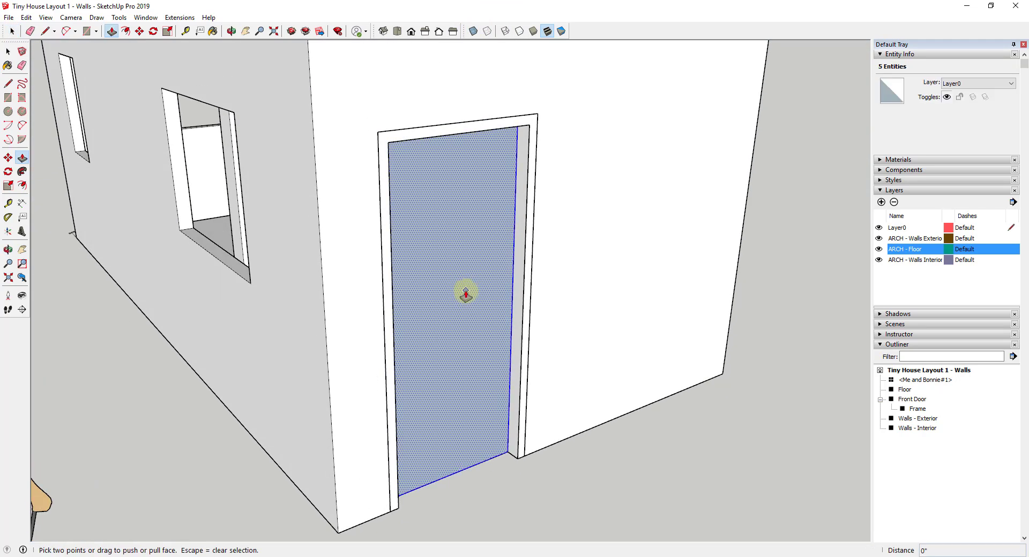
key(space)
click(526, 202)
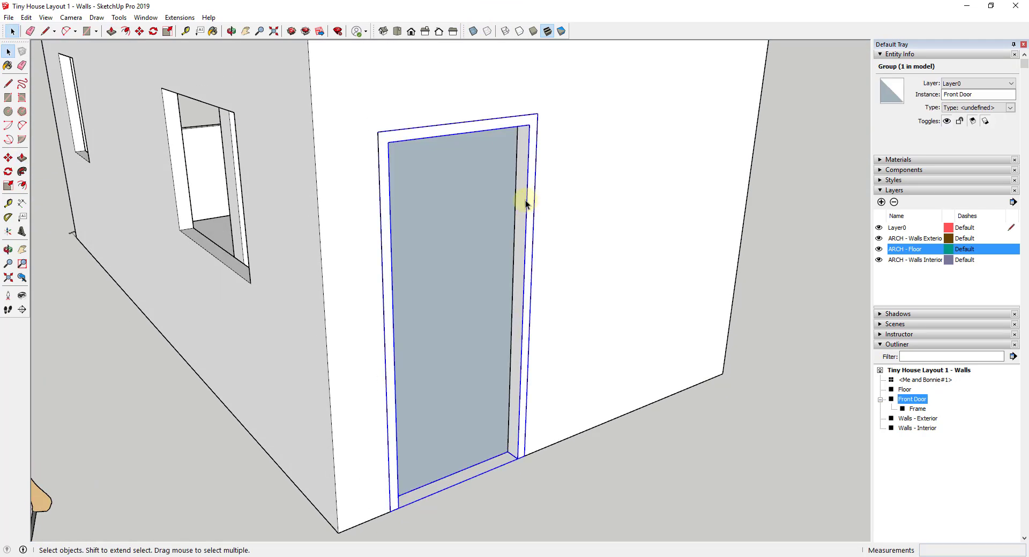
double_click(461, 205)
middle_drag(480, 240, 458, 230)
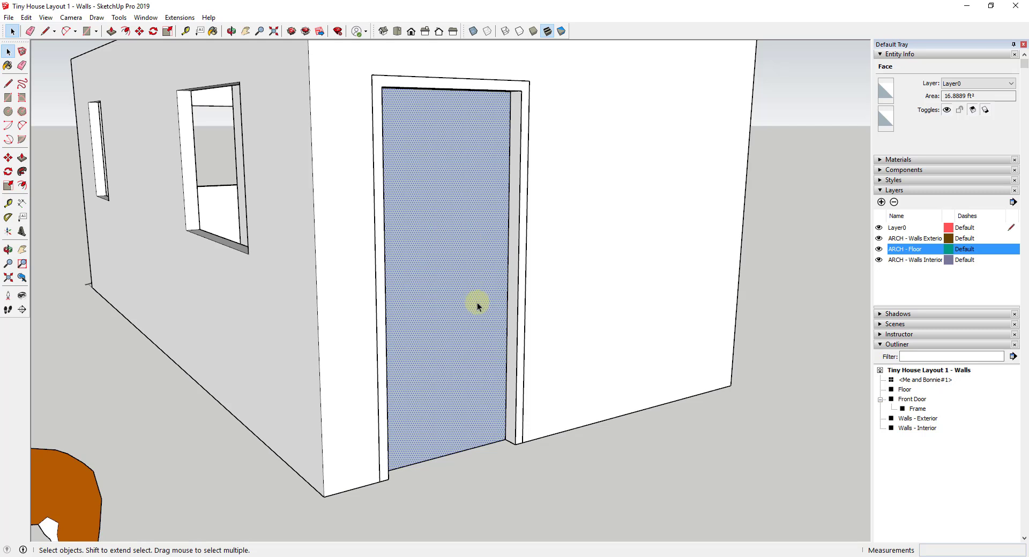
key(p)
click(478, 352)
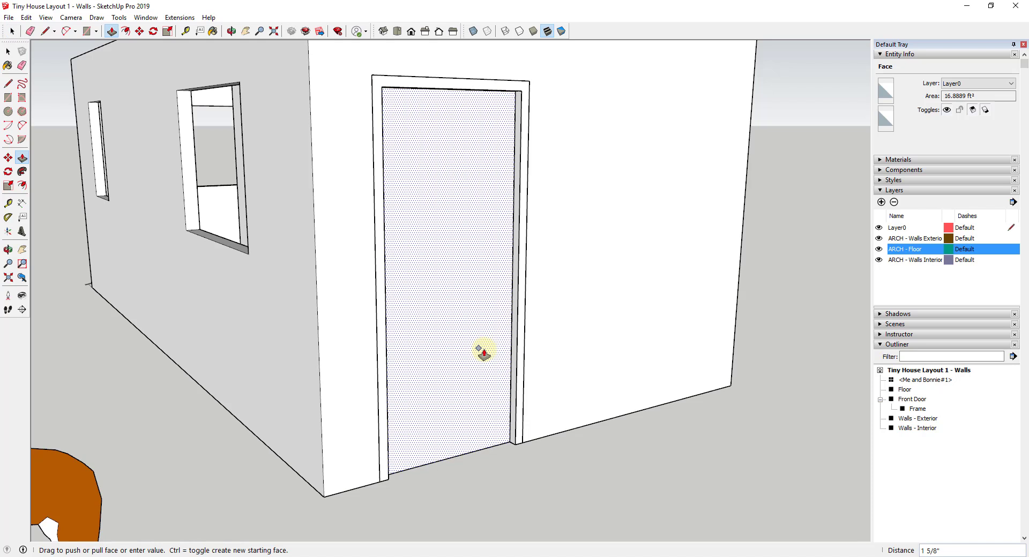
click(483, 353)
key(space)
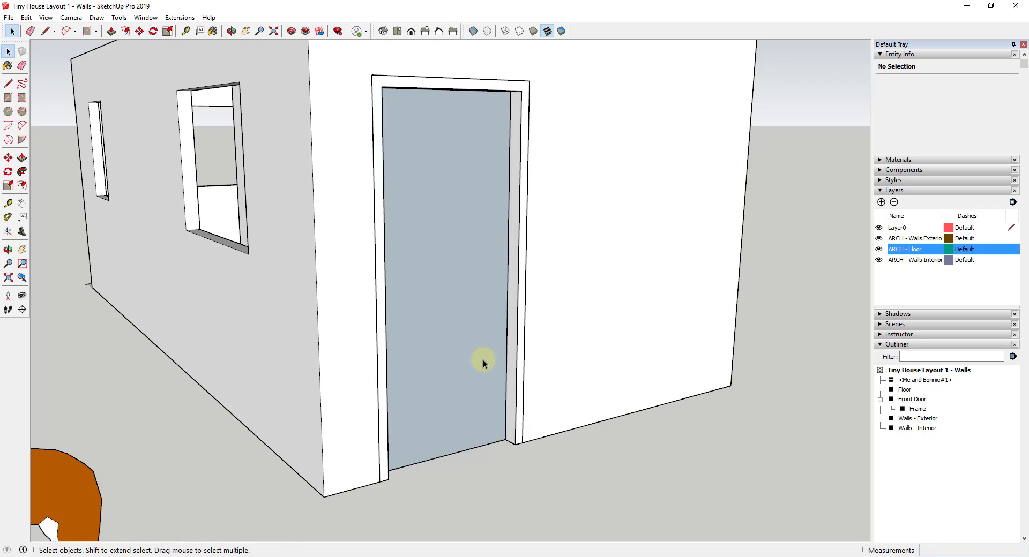
Step: Group the door rectangle's face with its edges and rename the group as Door Leaf
double_click(468, 272)
right_click(466, 272)
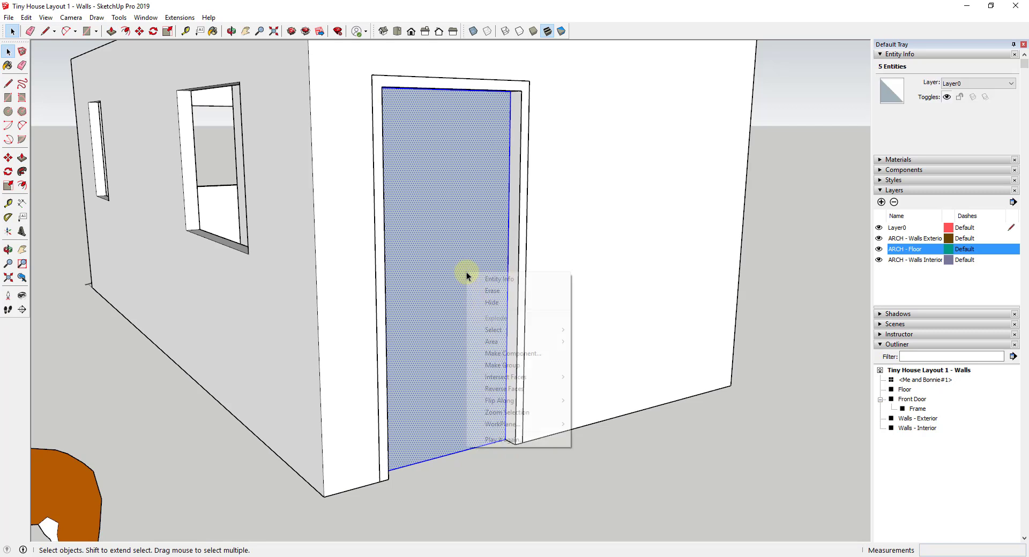
click(519, 365)
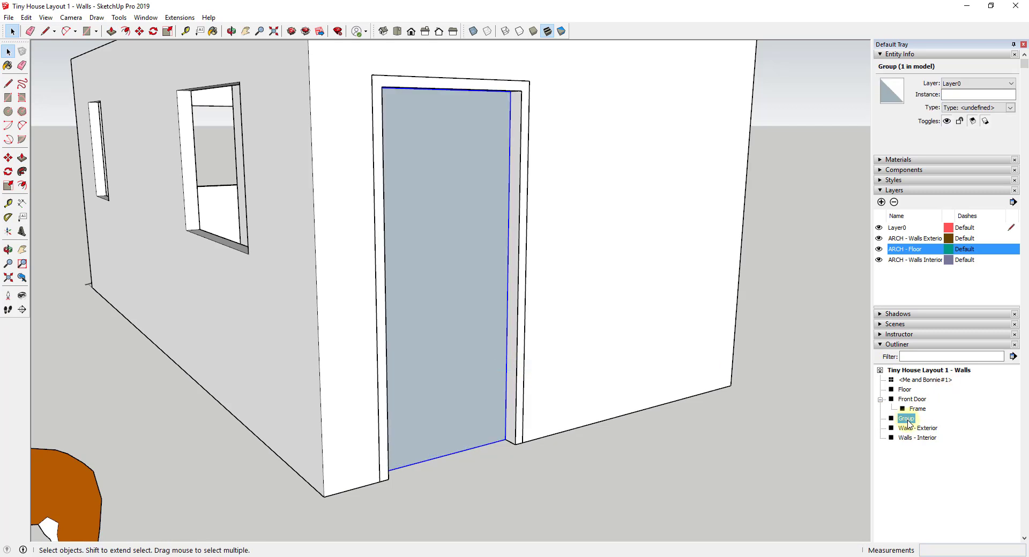
right_click(908, 418)
click(922, 414)
text(Door Leaf)
key(Return)
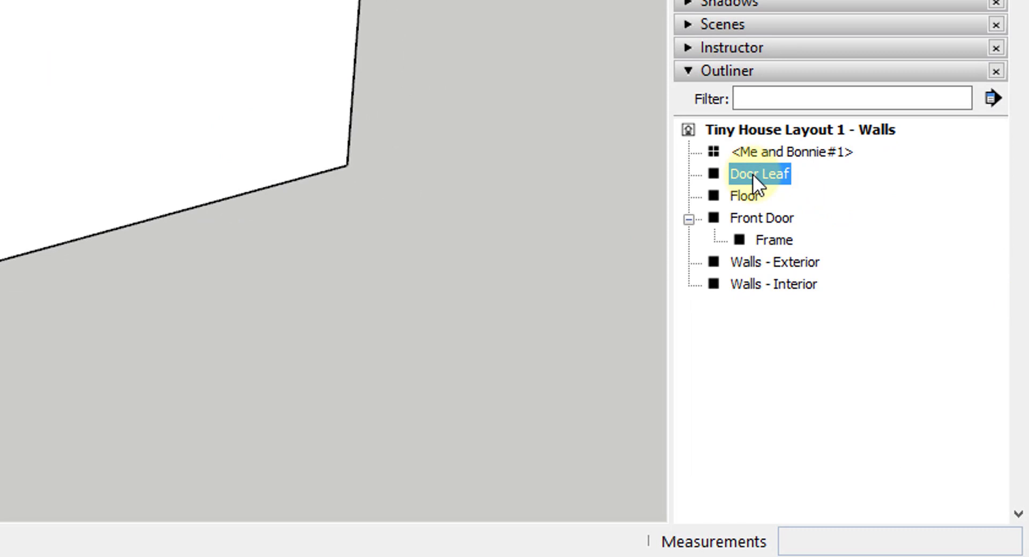
Step: Nest the Door Leaf group inside the Front Door group, alongside the Frame group
click(761, 218)
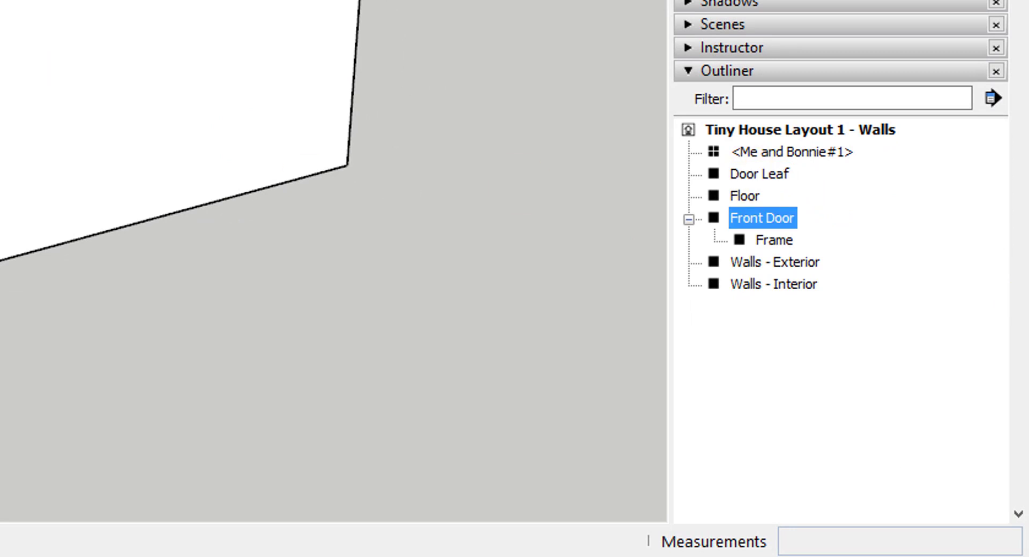
click(759, 174)
click(762, 218)
click(760, 174)
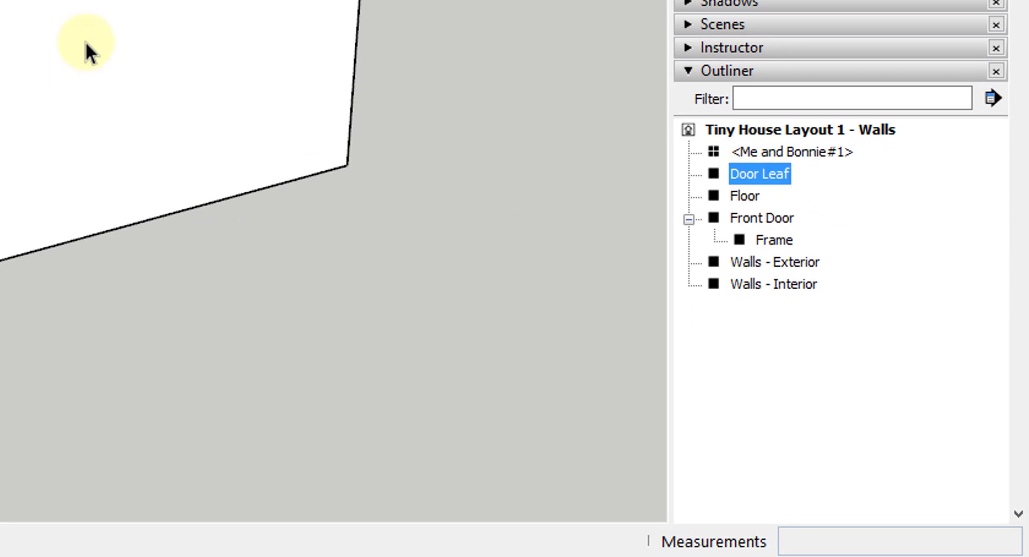
drag(770, 171, 773, 218)
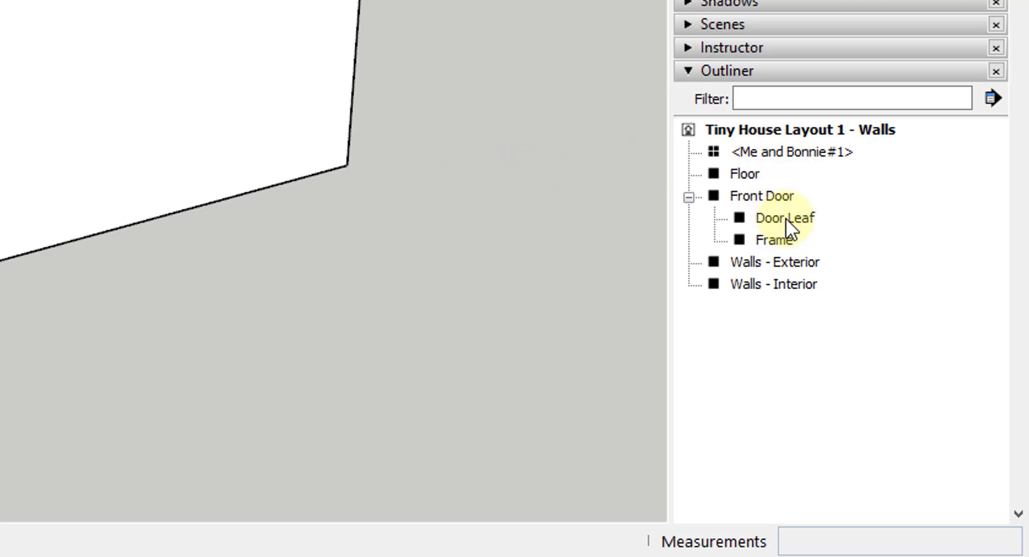
click(466, 311)
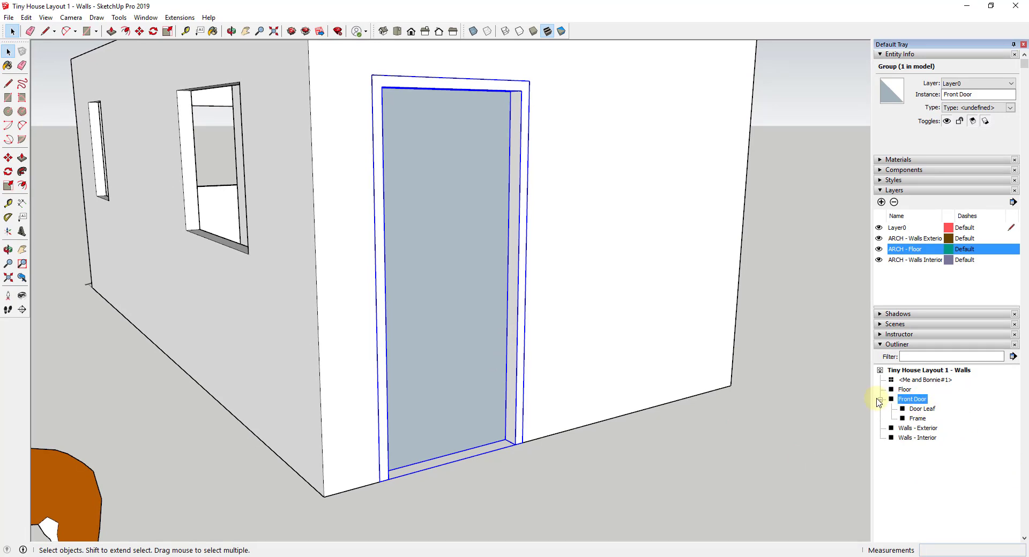
Step: Inside the nested Door Leaf group, extrude the door face outward to give the leaf thickness, then leave the groups
middle_drag(804, 397, 490, 316)
double_click(490, 312)
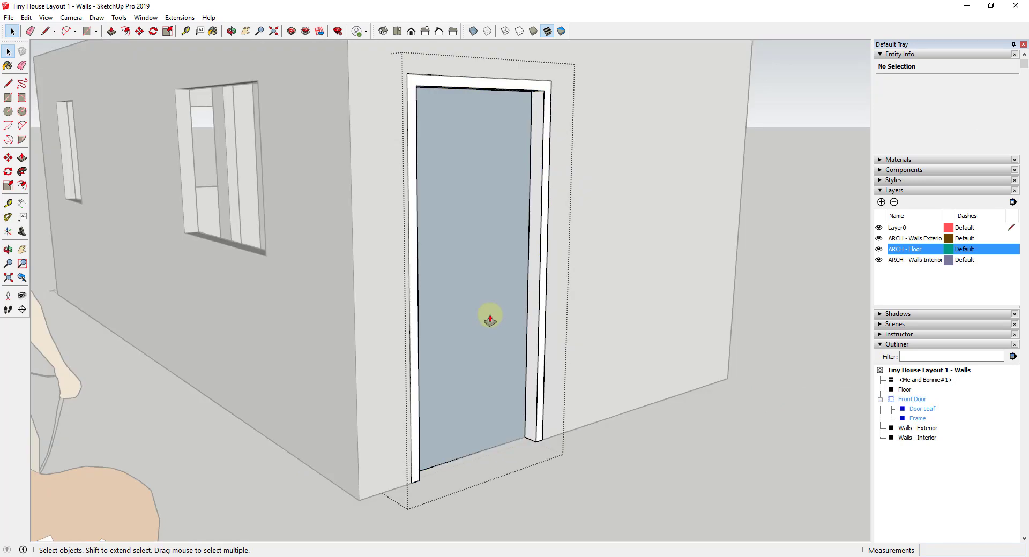
key(p)
key(space)
double_click(488, 338)
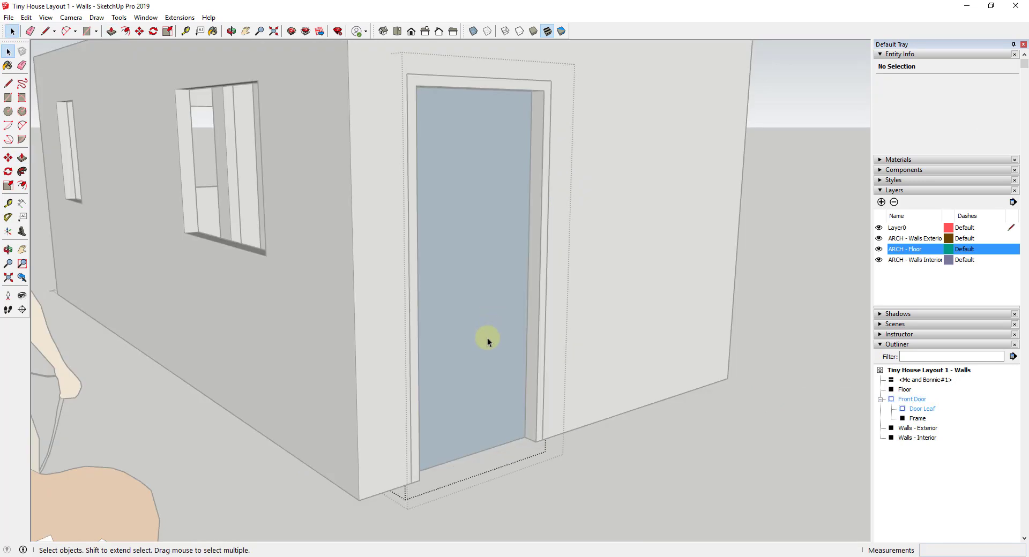
key(p)
click(494, 346)
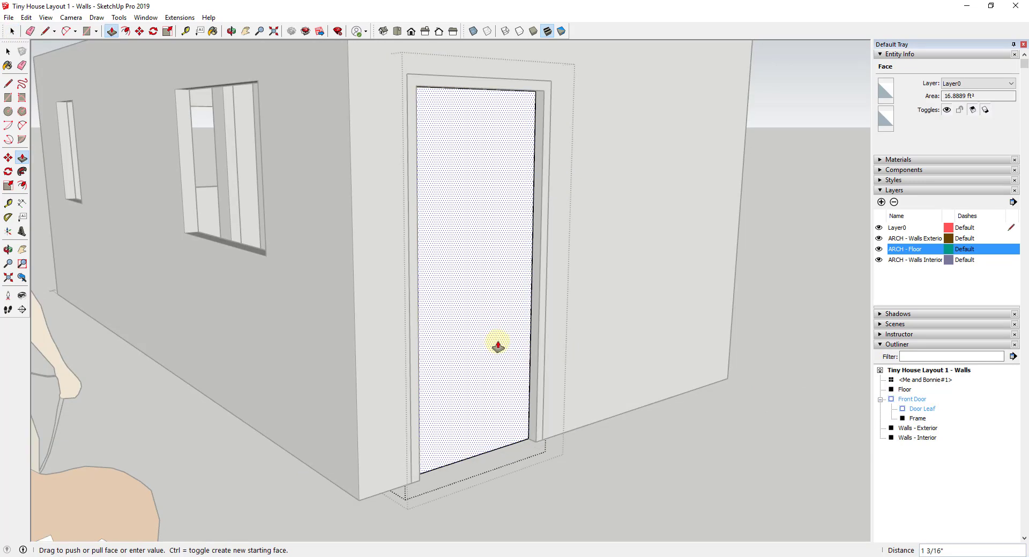
key(Return)
key(space)
click(628, 462)
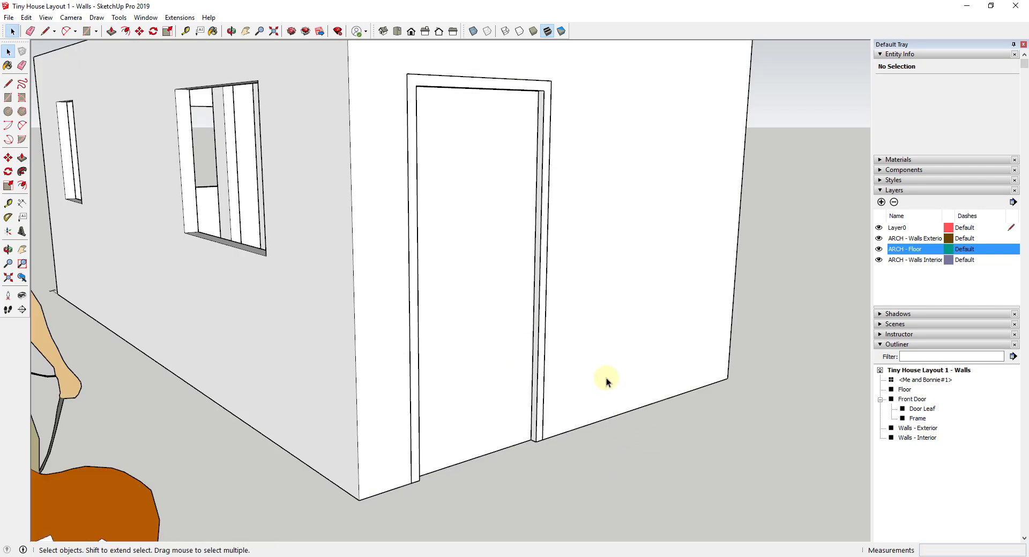
Step: Examine the front door and its frame in the house wall from several angles and distances
middle_drag(606, 377, 558, 262)
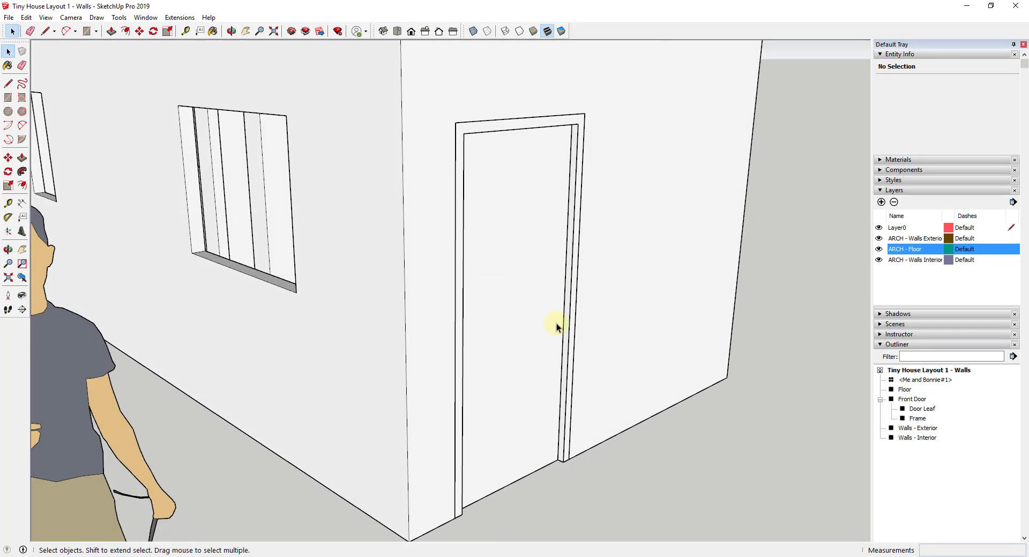
scroll(589, 300, down, 5)
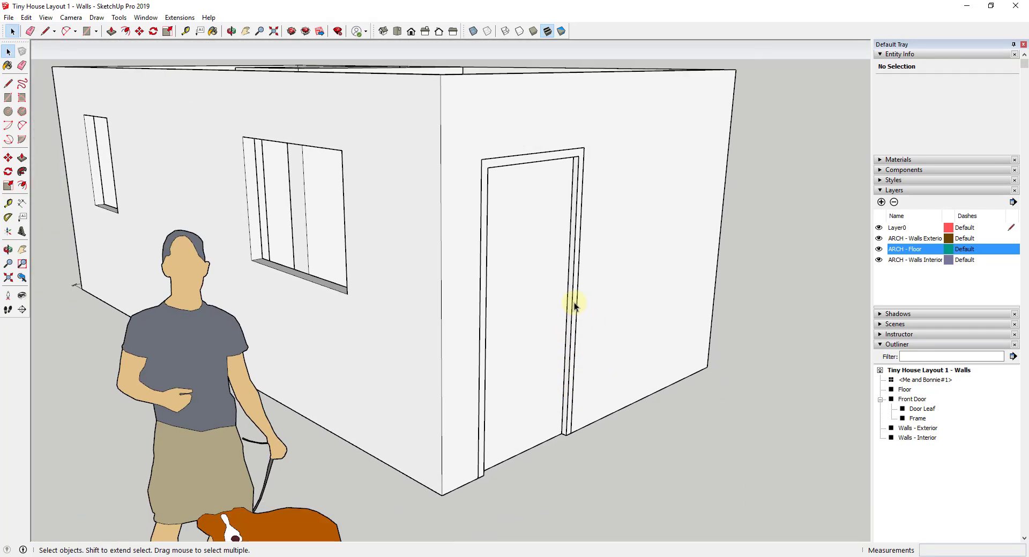
middle_drag(574, 299, 630, 282)
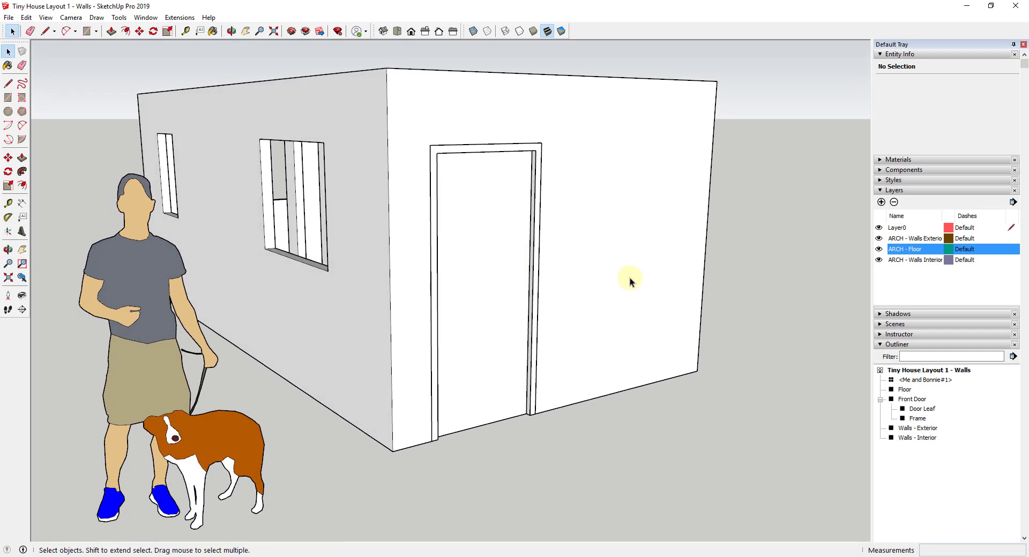
scroll(558, 281, down, 2)
scroll(542, 240, up, 3)
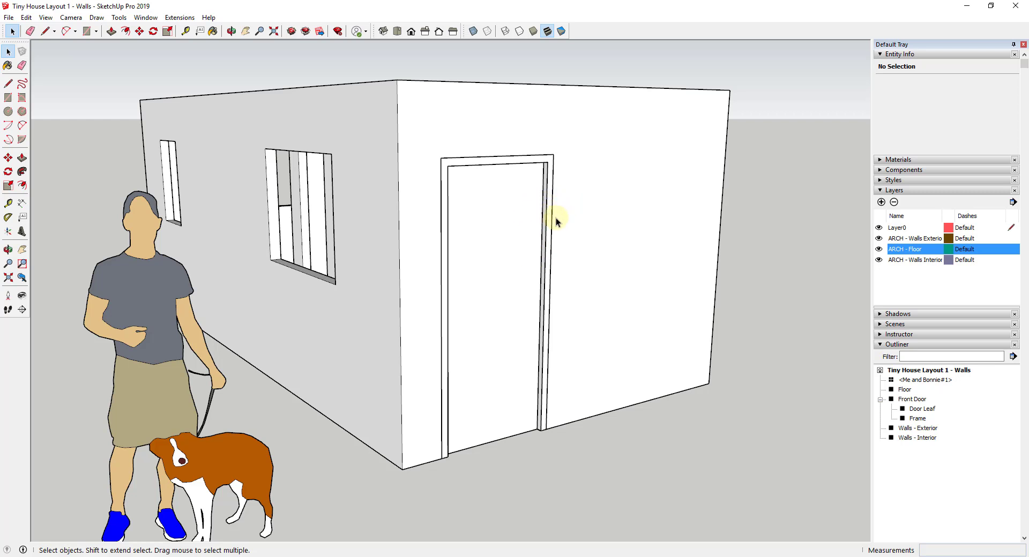
middle_drag(532, 190, 545, 336)
scroll(591, 309, up, 3)
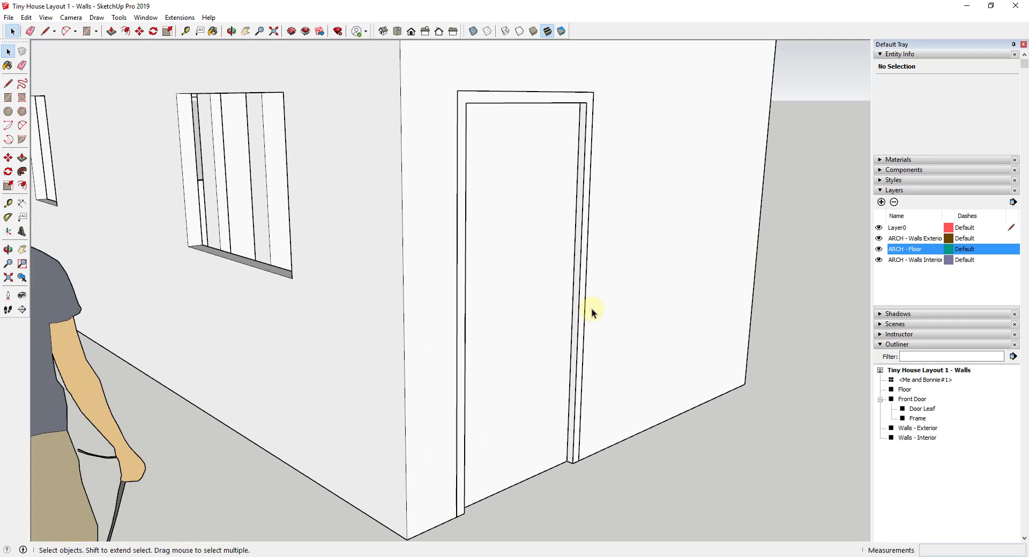
scroll(581, 299, down, 5)
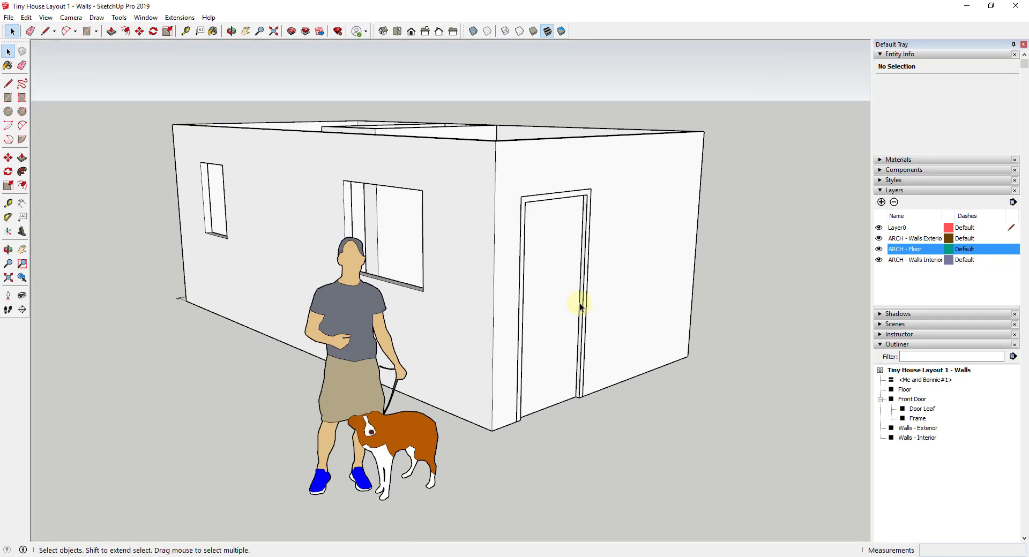
Step: Place a horizontal section plane through the middle of the front door and examine the cut door from the top
click(21, 309)
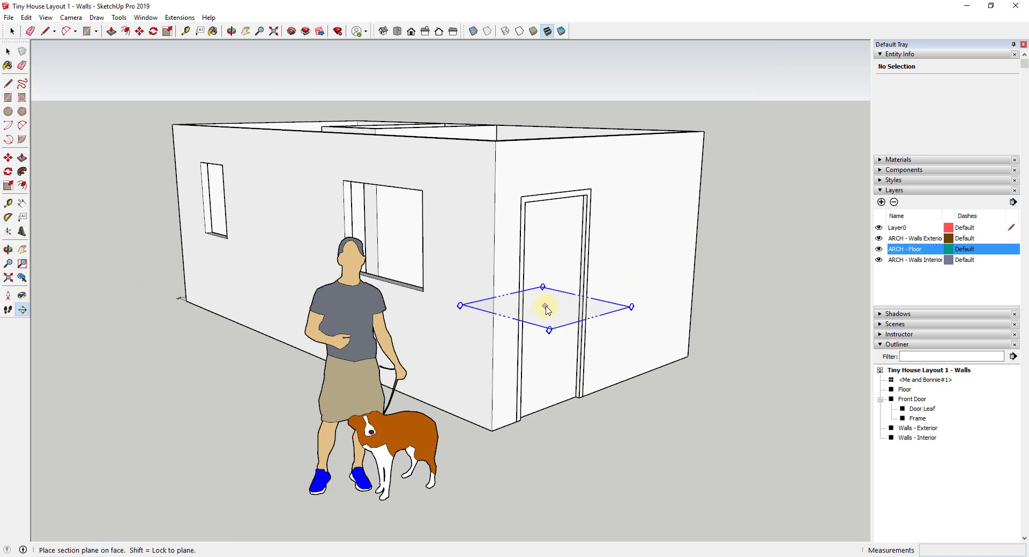
click(548, 274)
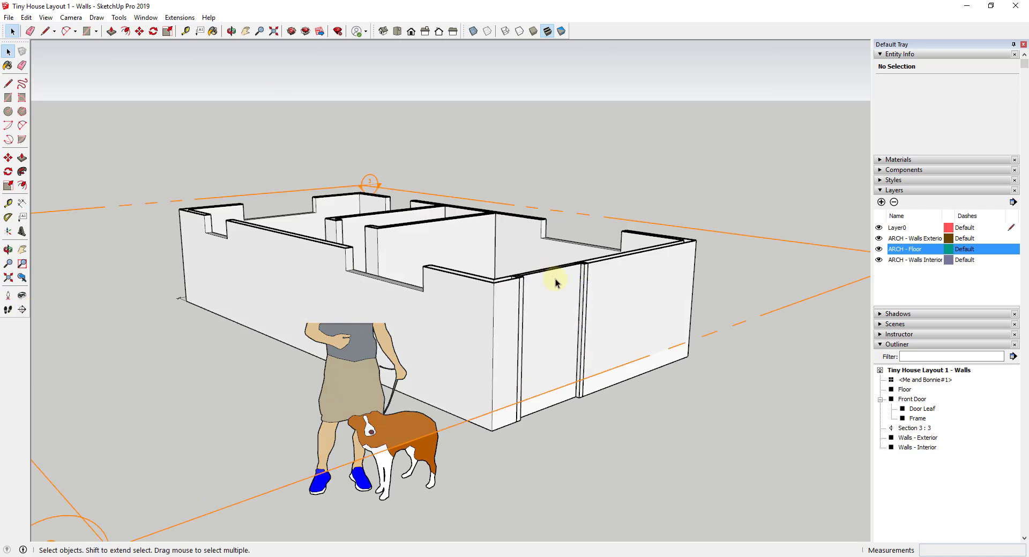
click(397, 30)
shift+middle_drag(510, 435, 510, 289)
scroll(541, 334, up, 4)
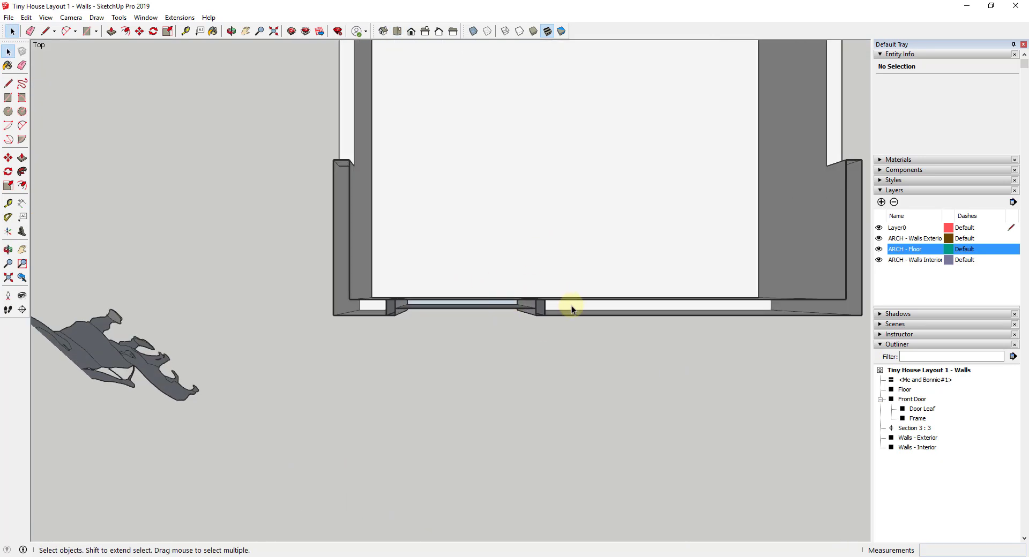
scroll(532, 313, down, 3)
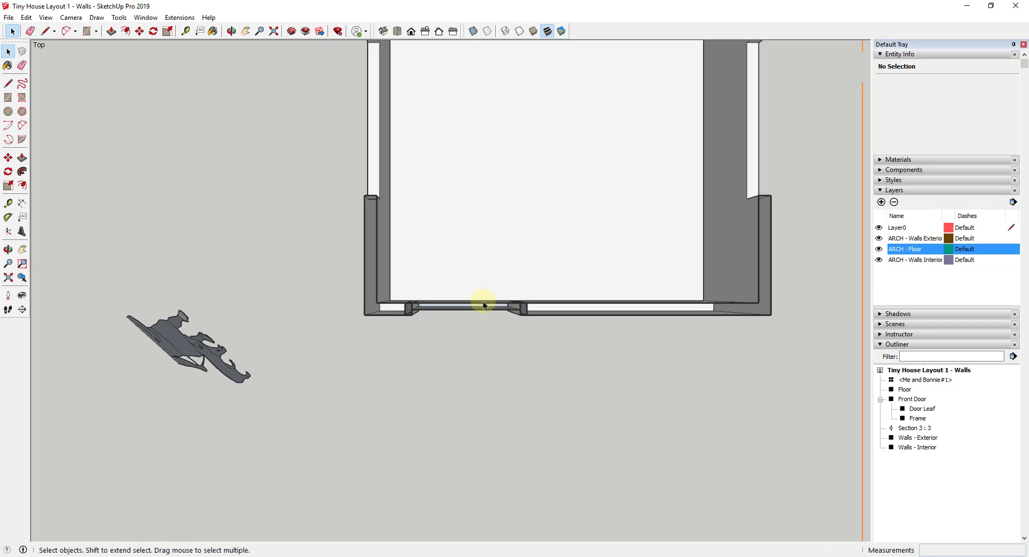
Step: Switch the camera to parallel projection to show the sectioned house as a flat plan
click(70, 17)
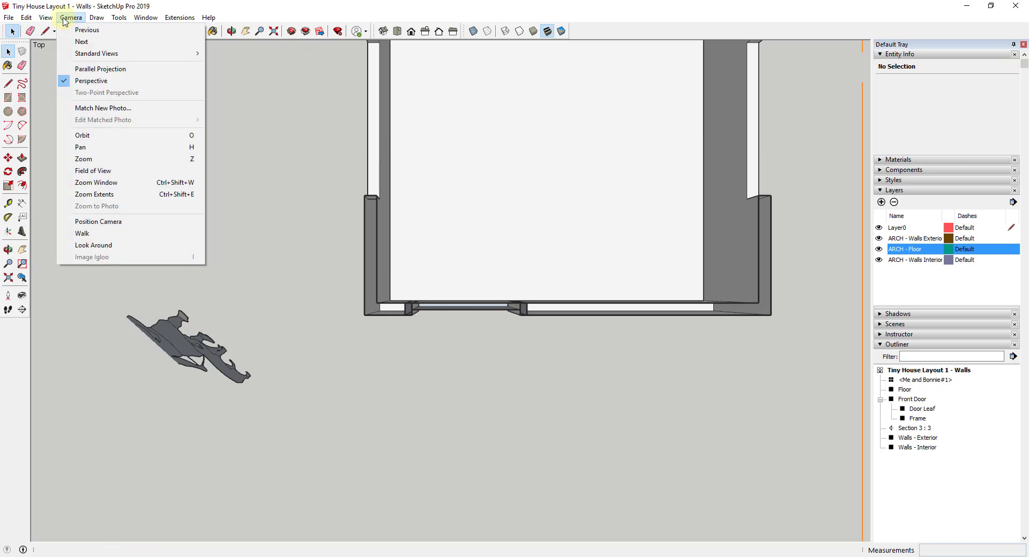
click(108, 69)
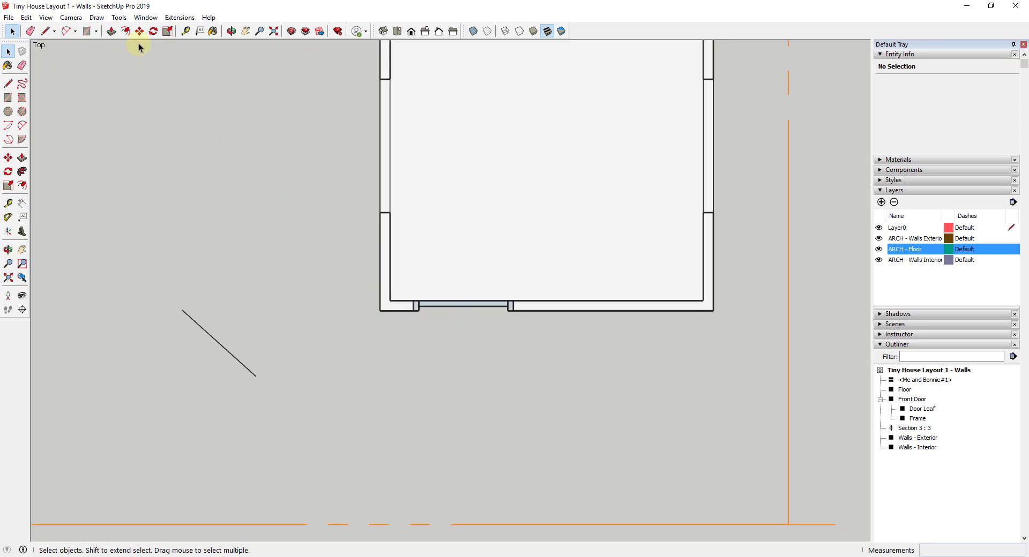
click(64, 18)
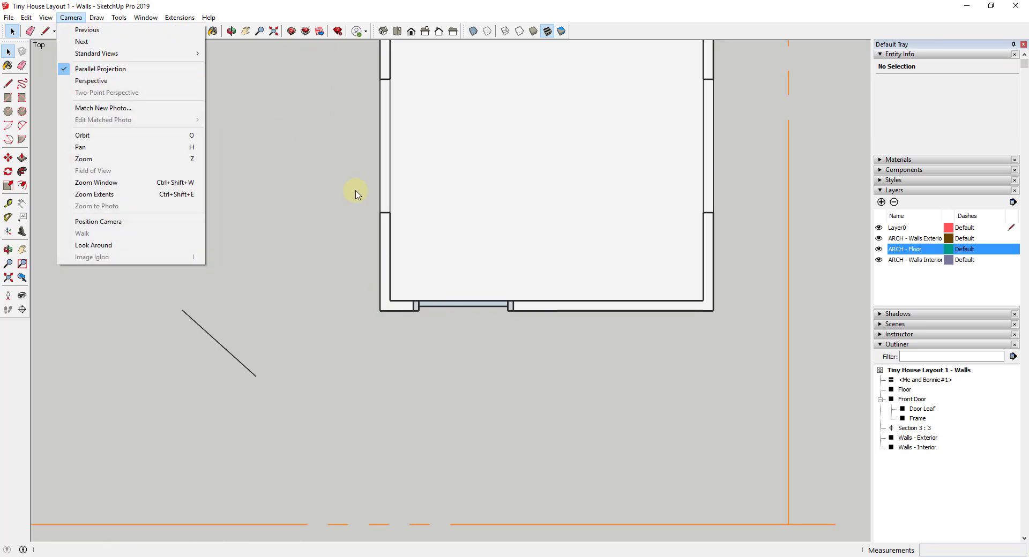
click(469, 261)
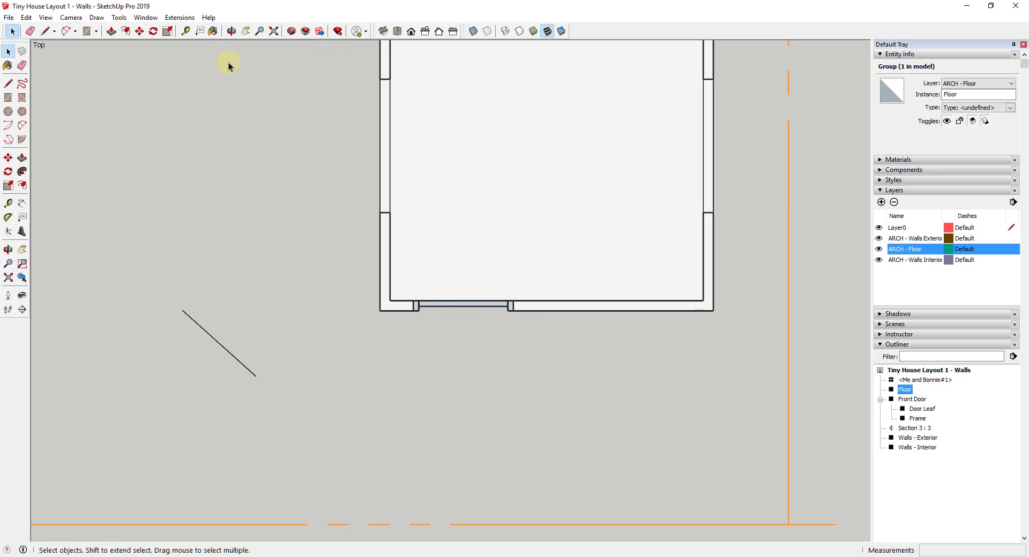
Step: Switch to the isometric view and delete the horizontal section plane cutting through the house
click(383, 31)
click(485, 235)
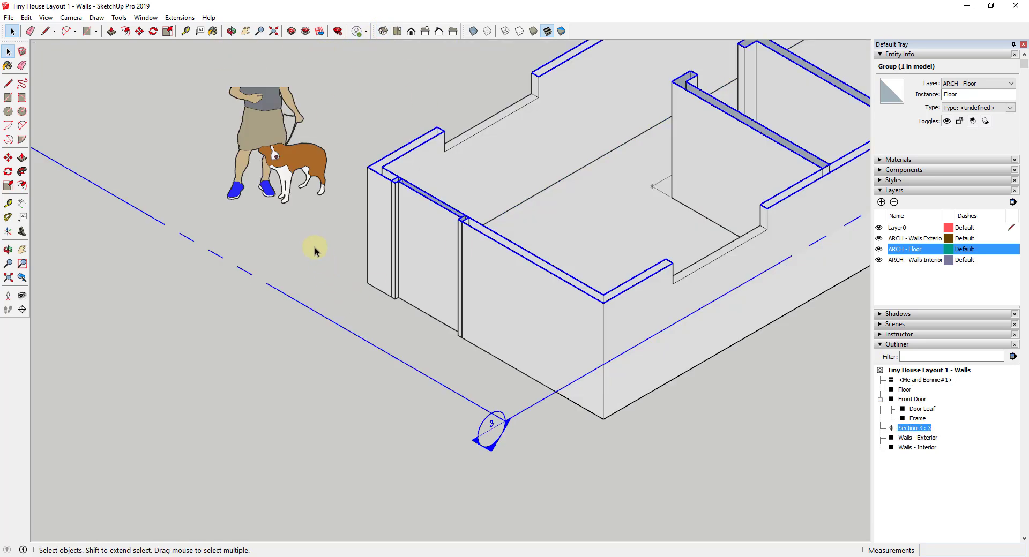
key(Delete)
middle_drag(315, 255, 188, 122)
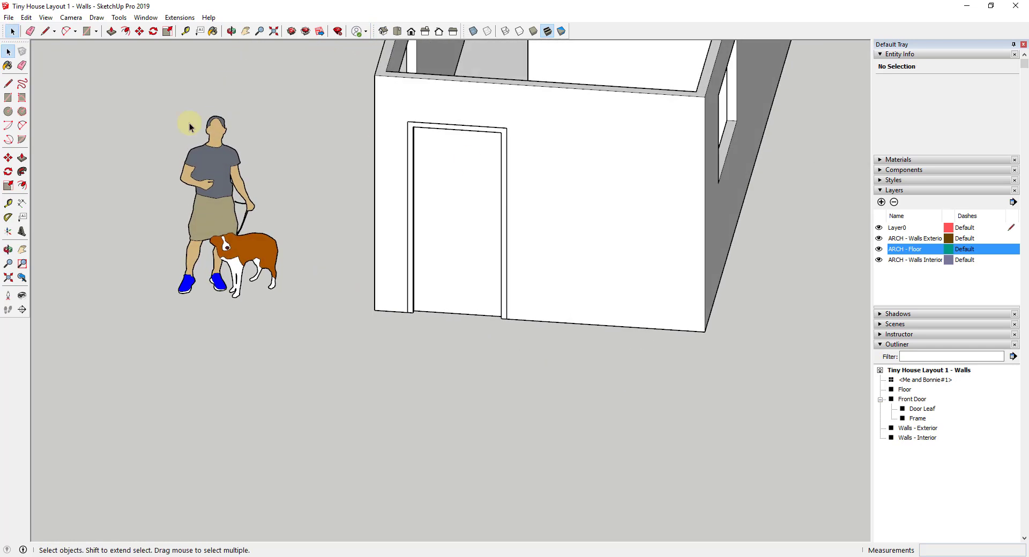
click(46, 17)
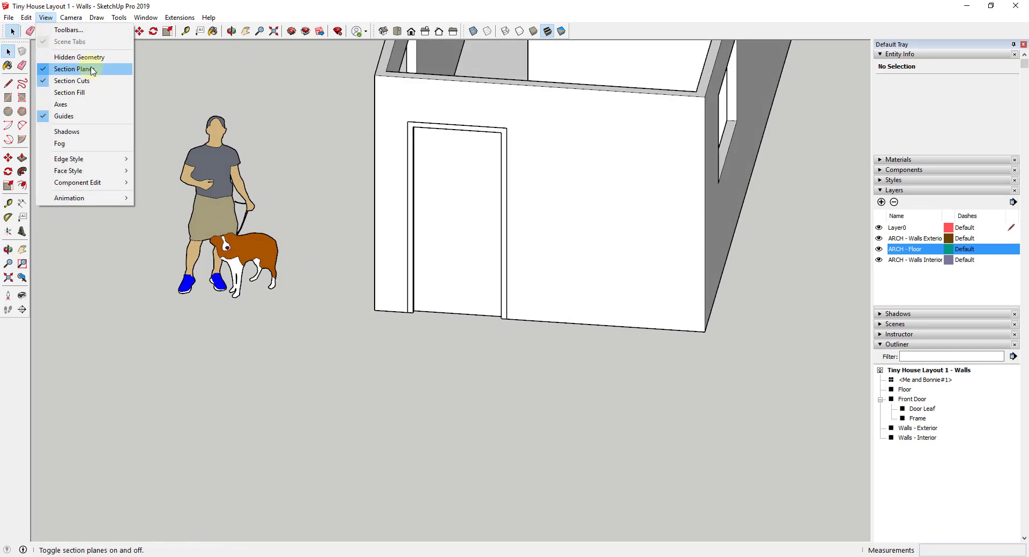
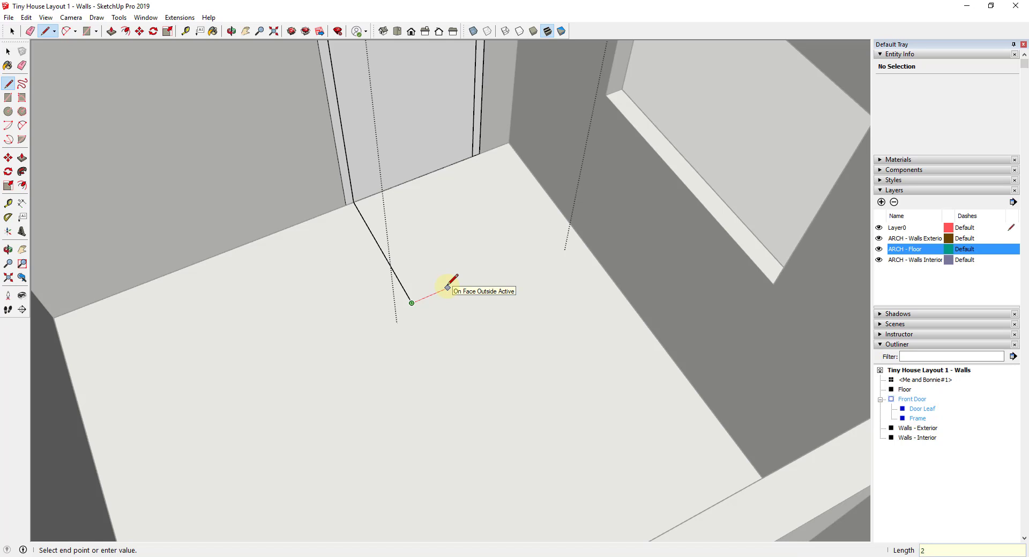
Step: Draw the open door leaf as a 2" wide rectangle on the floor, perpendicular to the doorway at its hinge corner, and reverse its face
key(r)
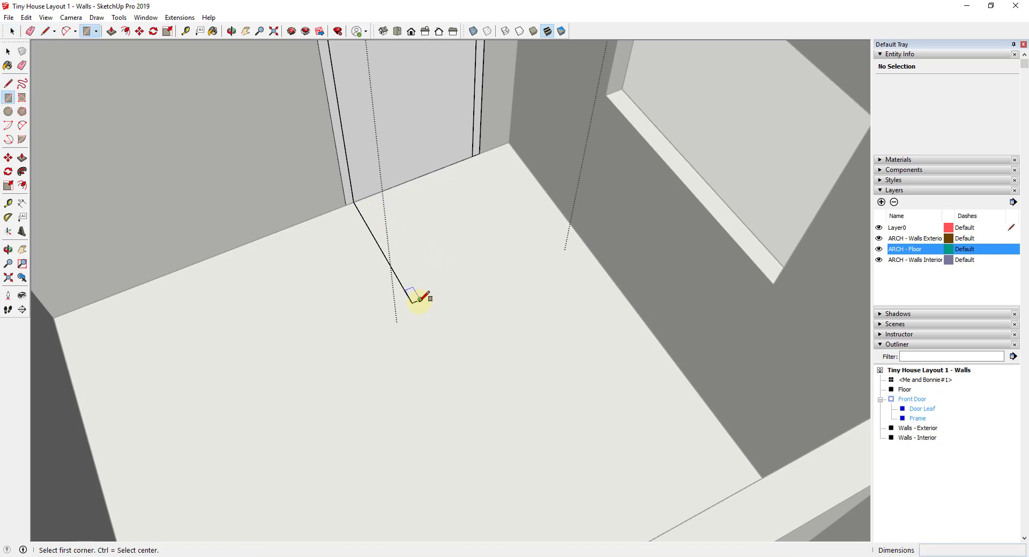
click(420, 299)
click(354, 202)
key(space)
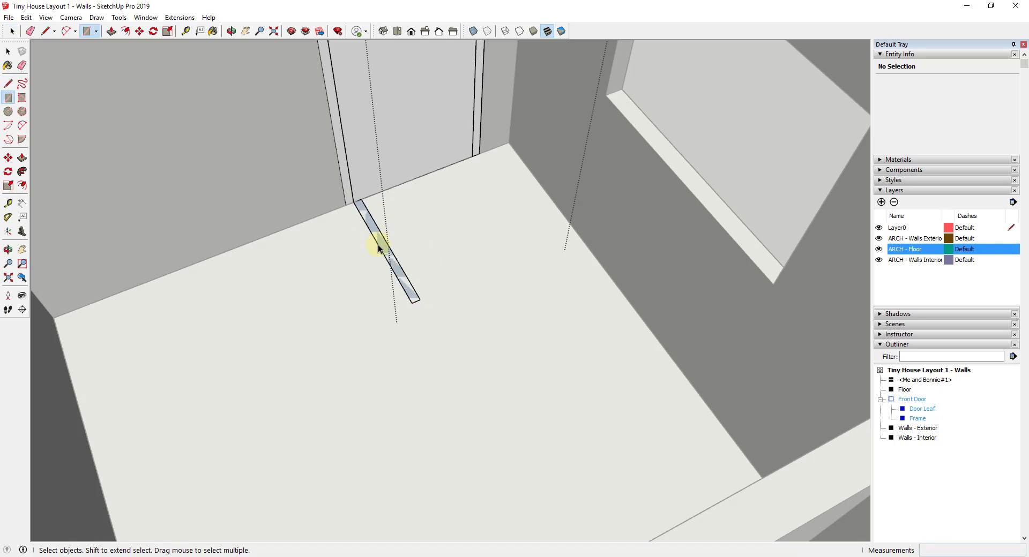
right_click(384, 252)
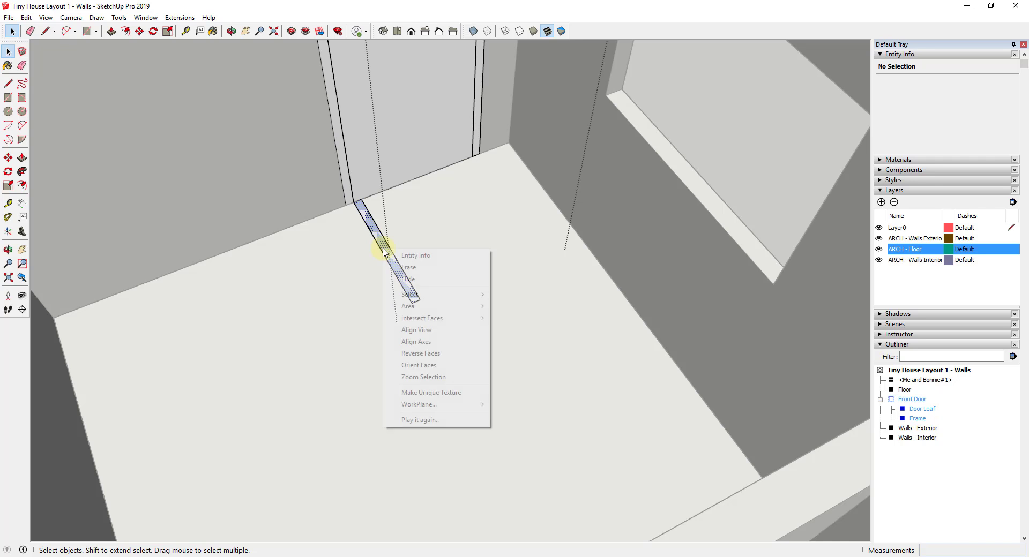
click(436, 353)
scroll(406, 278, up, 2)
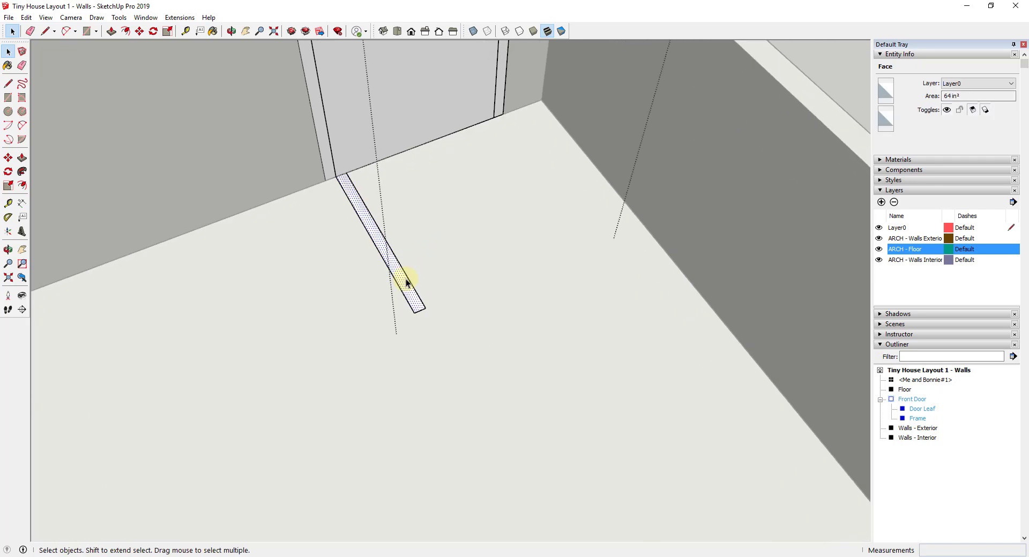
scroll(408, 282, down, 1)
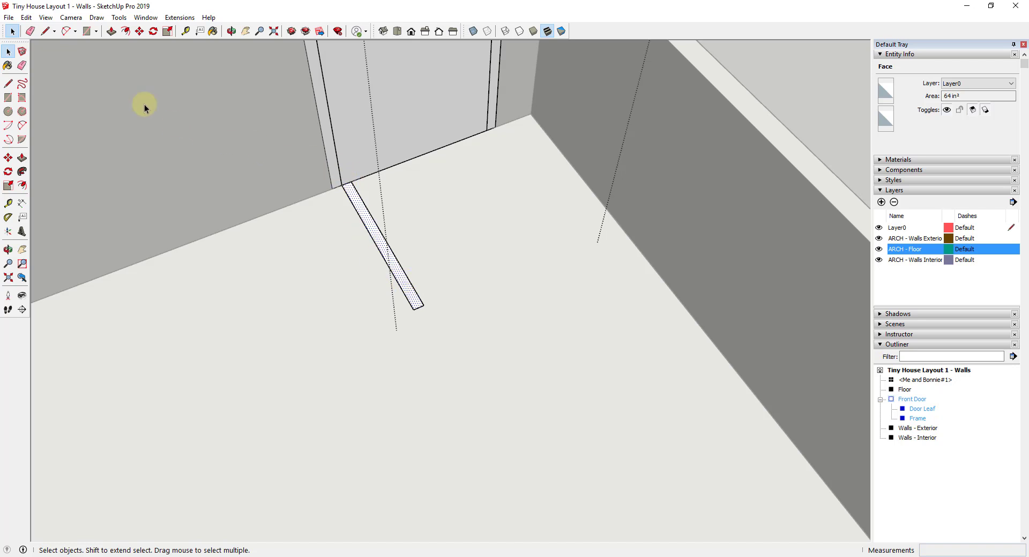
Step: Draw a quarter-circle swing arc of 2' 6" radius, centered at the open leaf's hinge corner, from the opposite frame jamb to the leaf
click(75, 32)
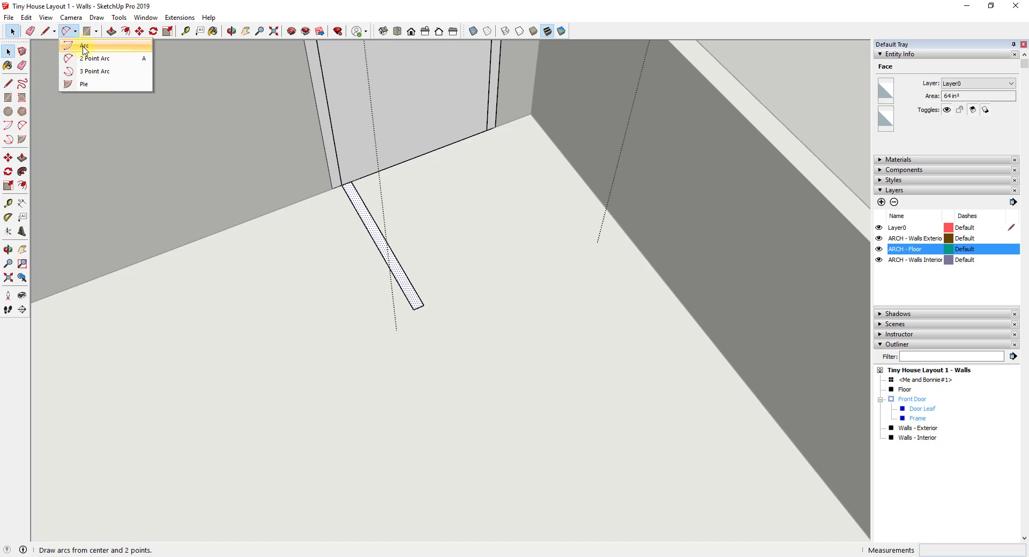
click(85, 45)
click(75, 32)
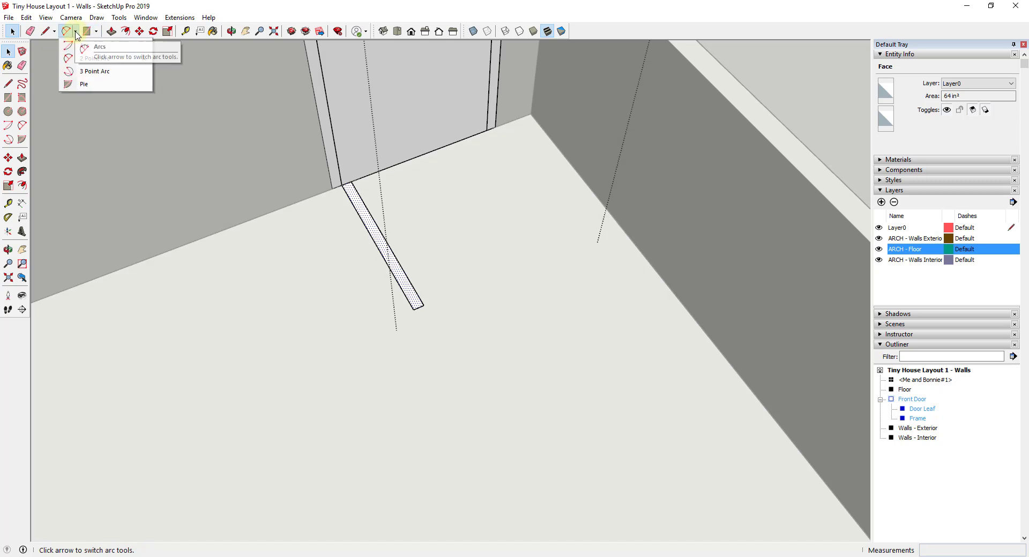
click(84, 48)
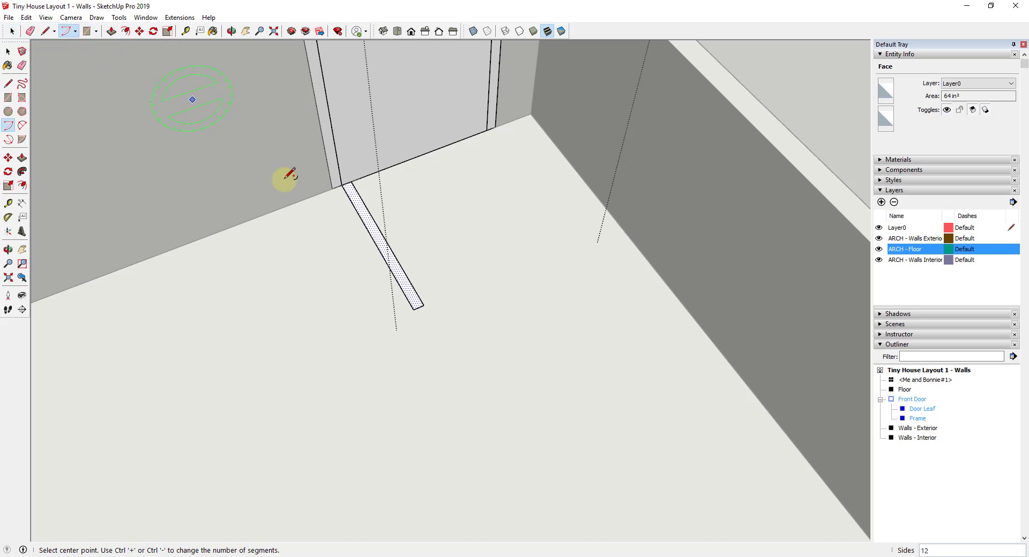
click(351, 182)
click(486, 130)
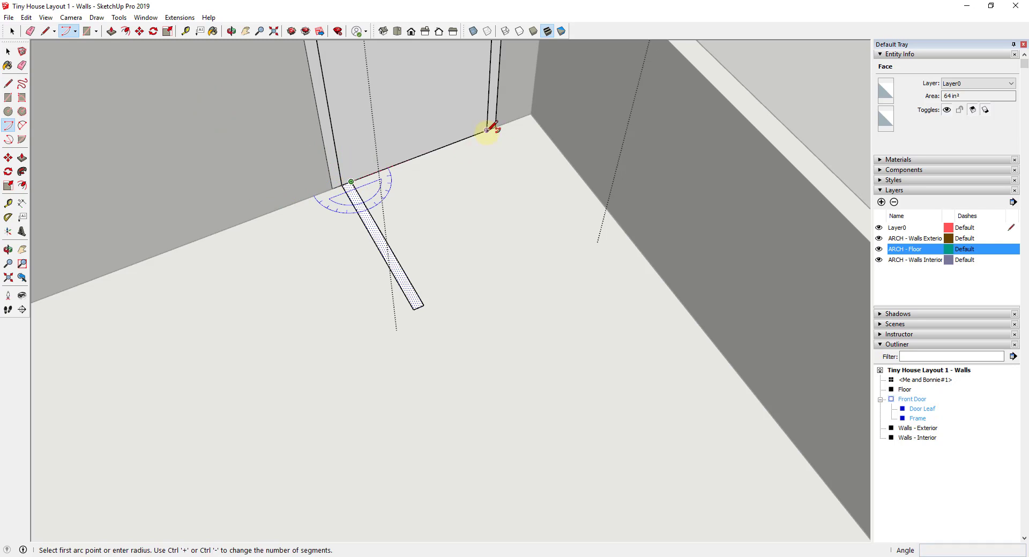
click(420, 297)
key(space)
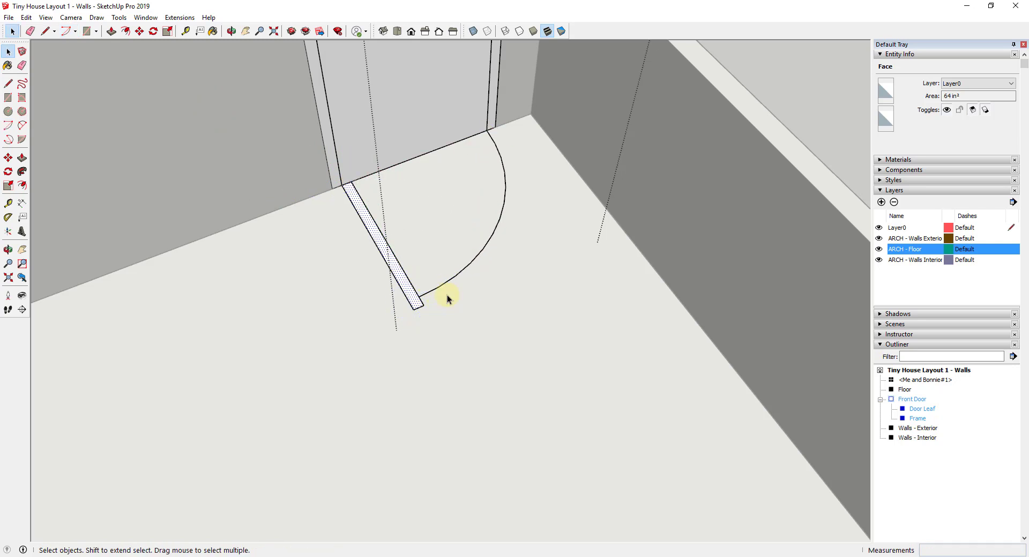
Step: Scale the swing arc by about 1.06 along the green axis so it ends at the open leaf's outer corner
click(456, 276)
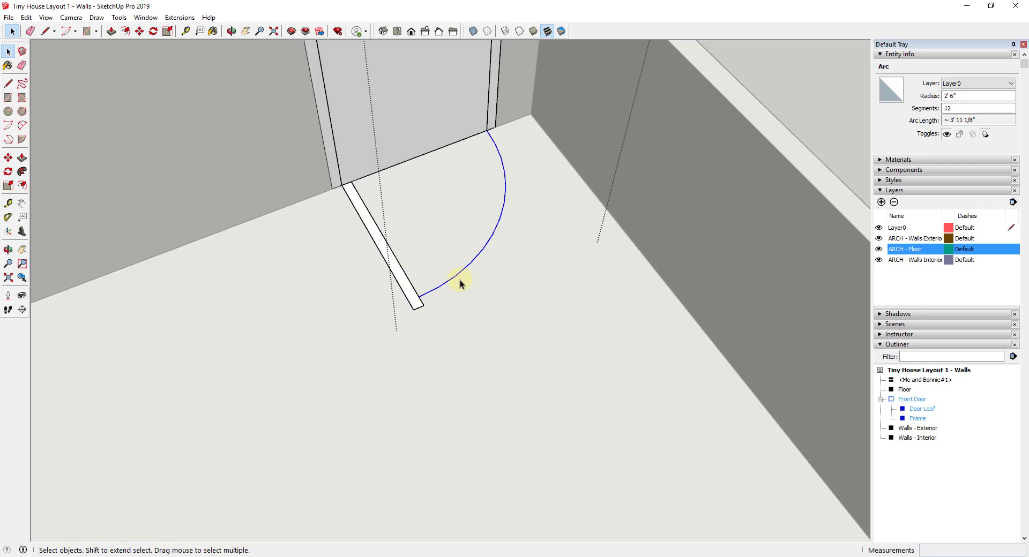
key(s)
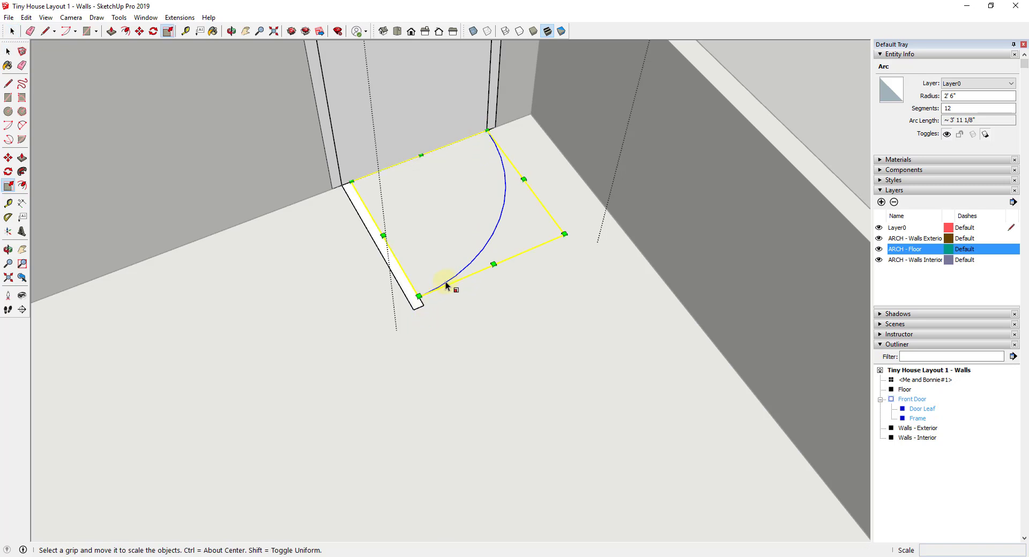
click(496, 274)
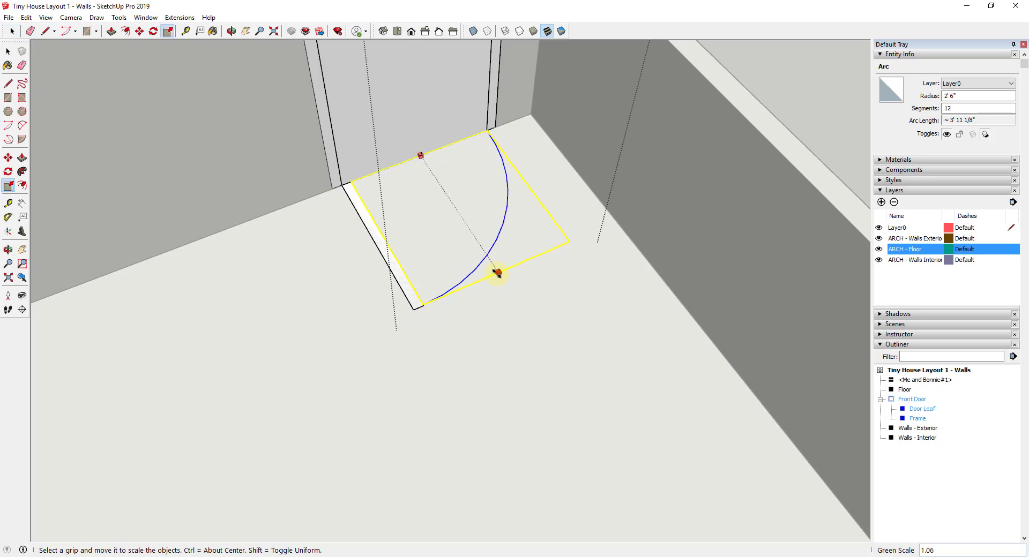
click(495, 274)
key(space)
click(476, 289)
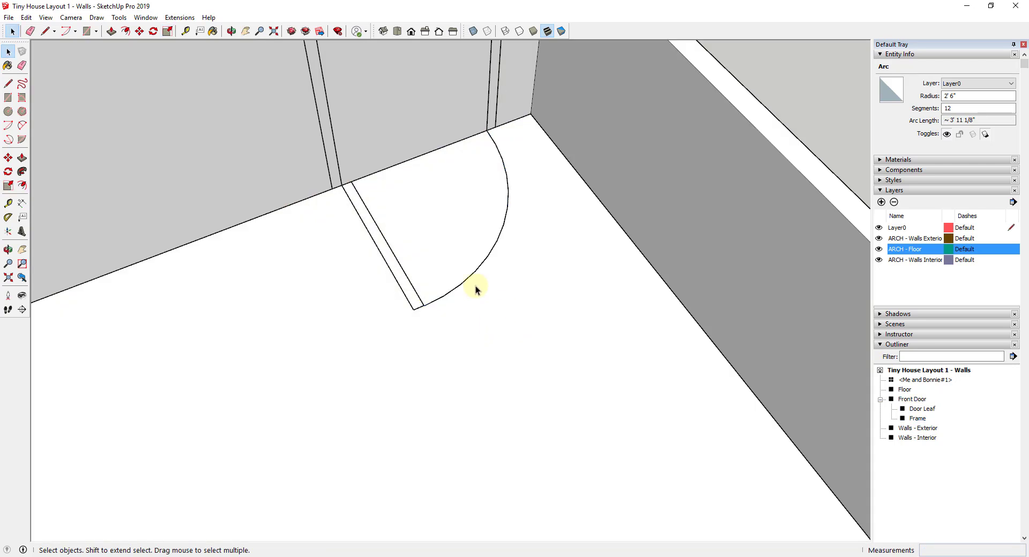
Step: Group the open leaf rectangle and the swing arc together inside the Front Door group
middle_drag(476, 289, 469, 275)
key(space)
scroll(425, 299, up, 2)
scroll(434, 299, up, 2)
double_click(443, 299)
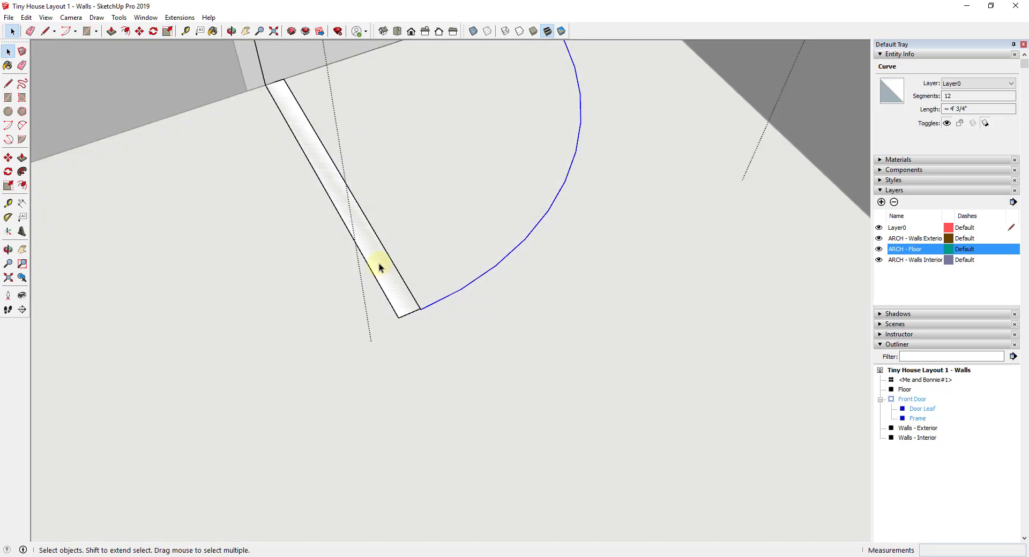
click(379, 263)
middle_drag(416, 257, 533, 220)
shift+click(538, 212)
scroll(530, 209, down, 2)
right_click(421, 263)
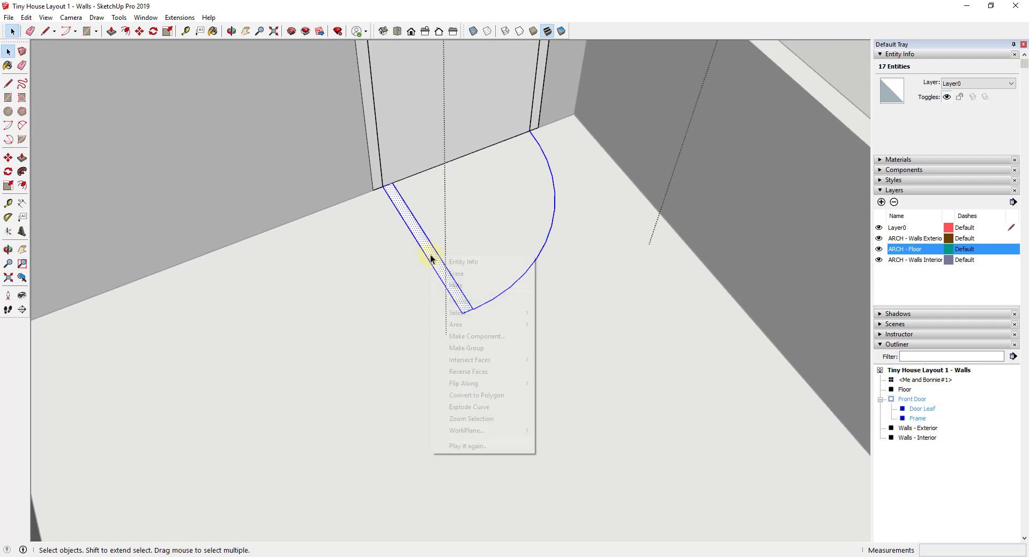
click(478, 348)
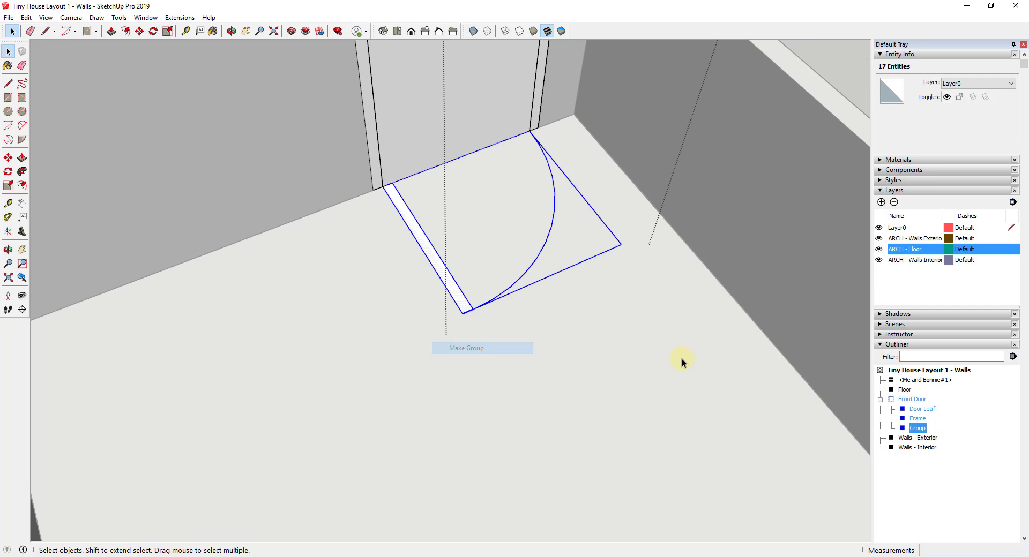
Step: Rename the new group inside Front Door as Door Swing
right_click(920, 428)
click(937, 421)
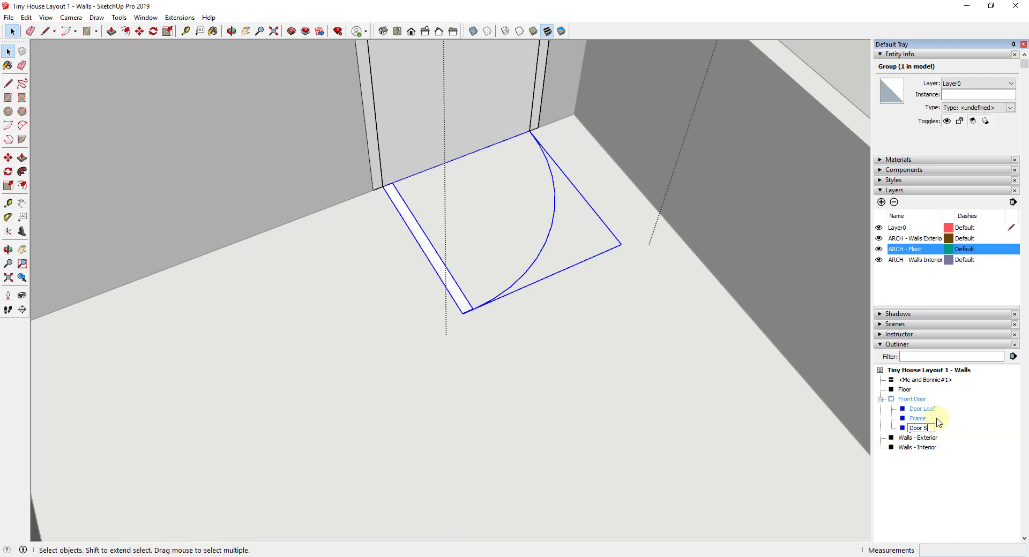
key(Return)
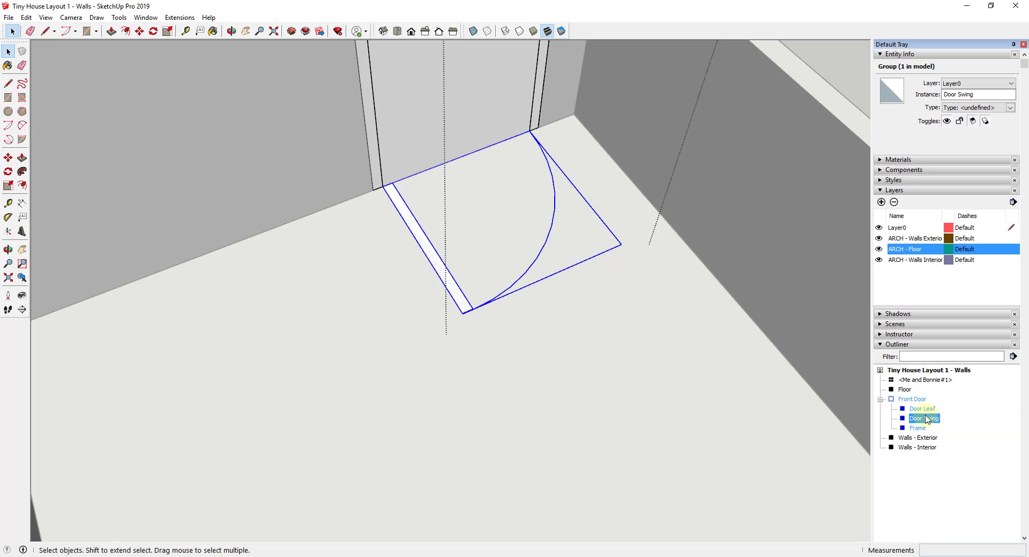
Step: Add a new layer named ARCH - Doors for the door leaf and frame
click(377, 189)
middle_drag(375, 202, 544, 300)
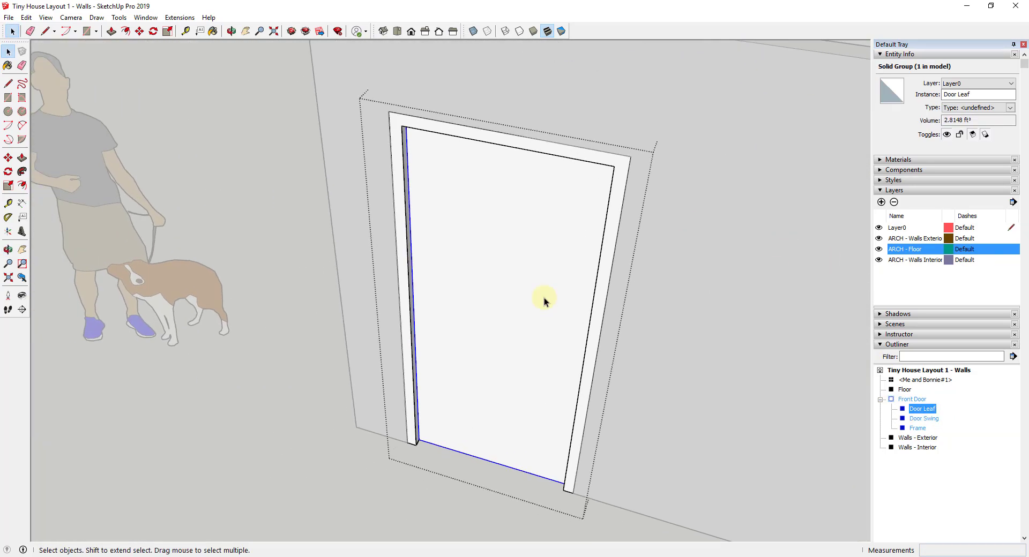
click(599, 288)
middle_drag(728, 360, 595, 307)
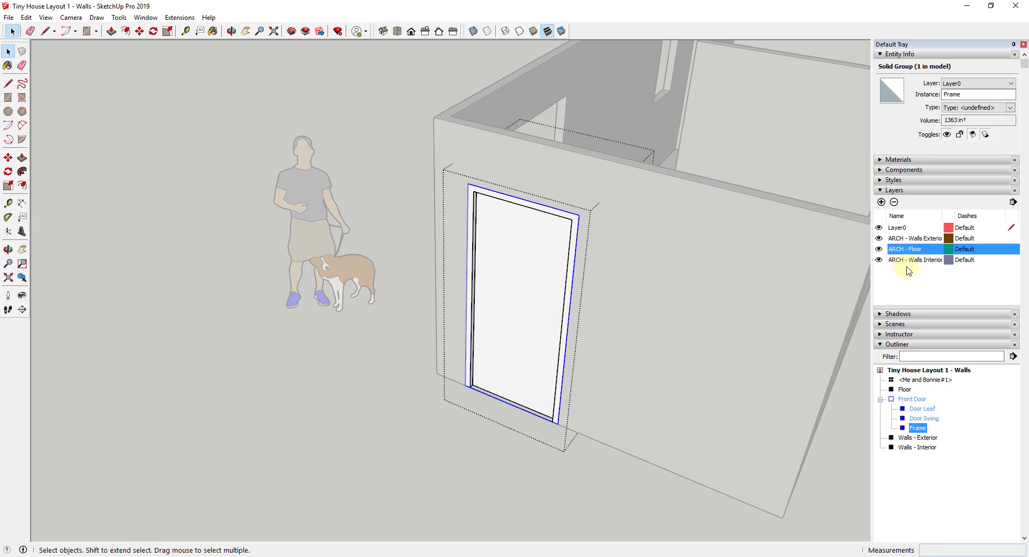
click(881, 202)
text(ARCH - Doors)
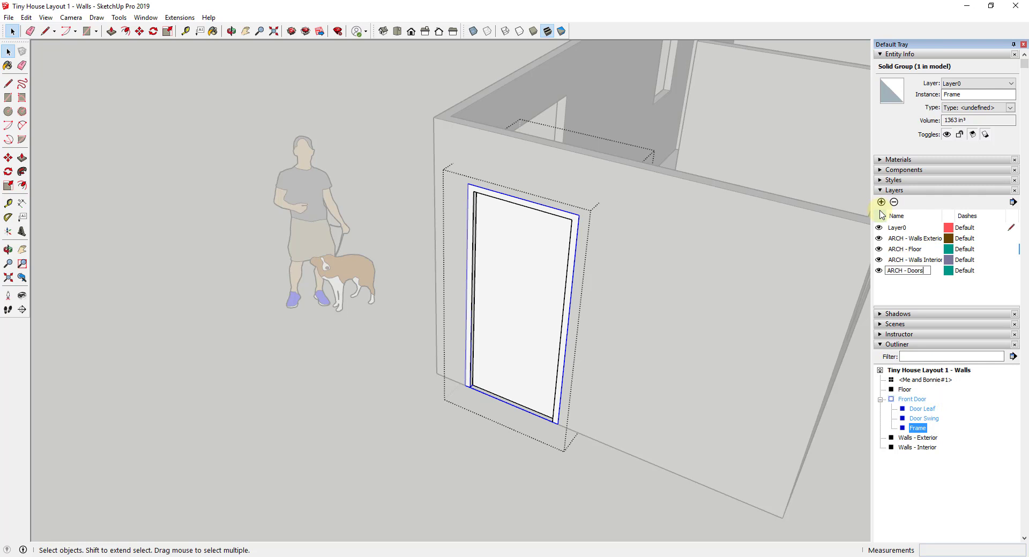
key(Return)
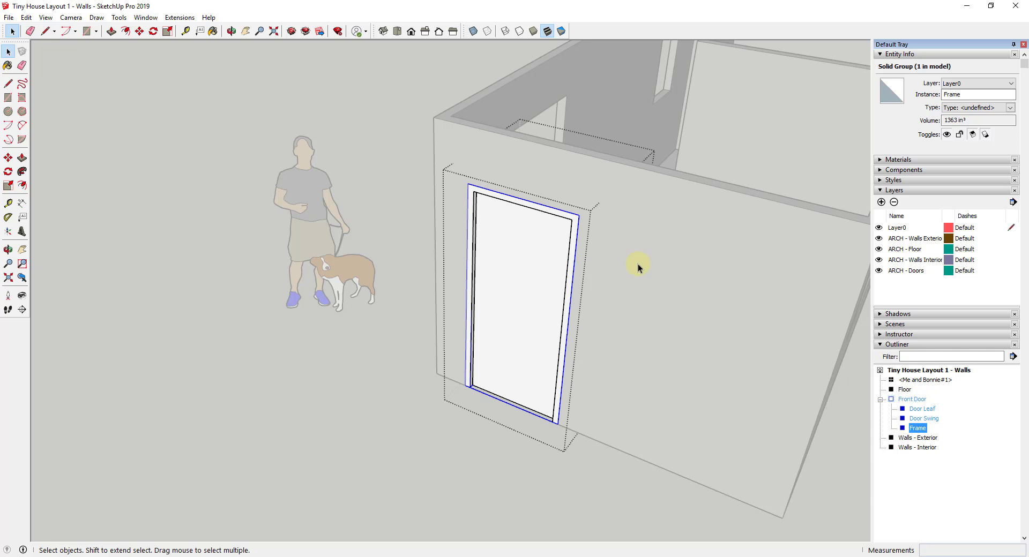
Step: Add a new layer named CONC - Door Swings for the Door Swing group
scroll(666, 154, down, 1)
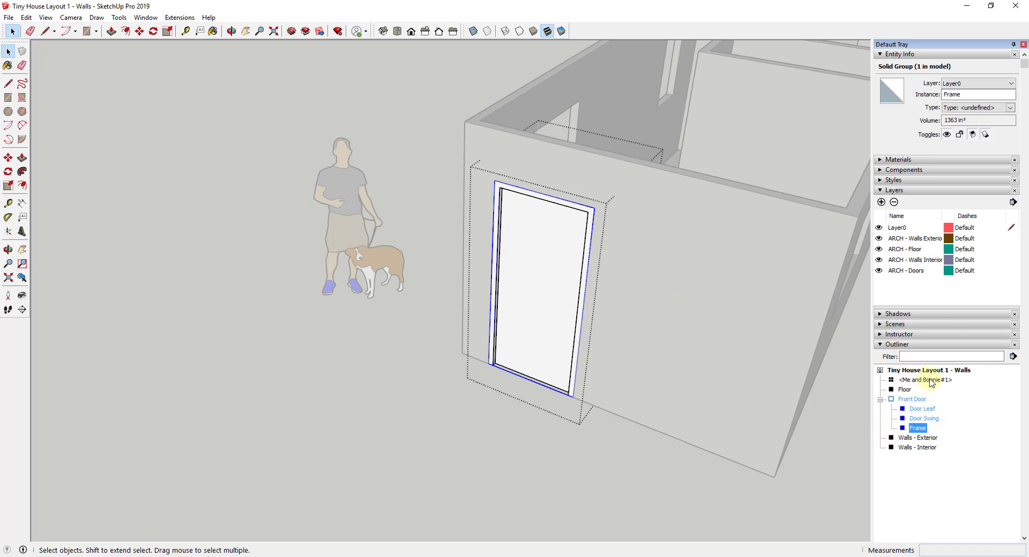
click(924, 419)
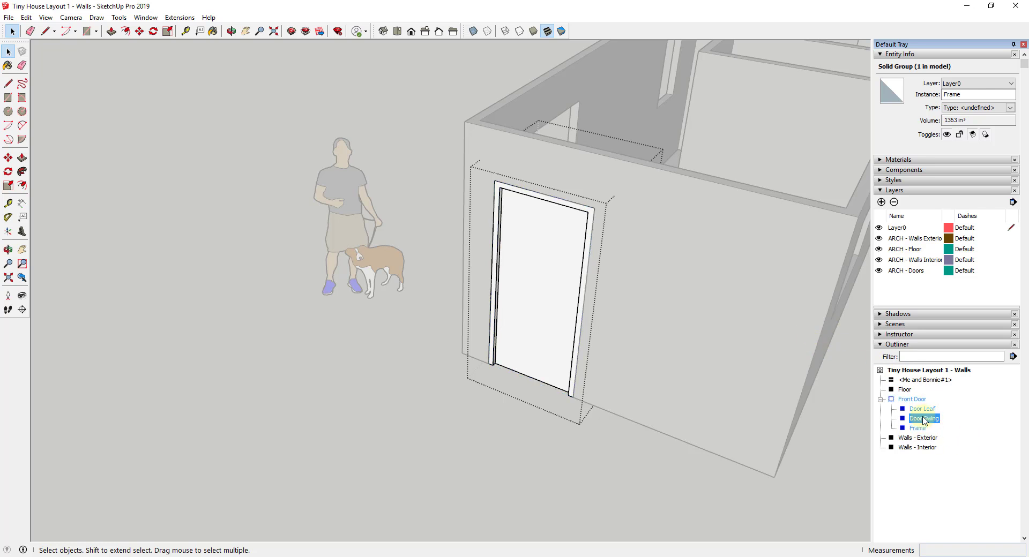
click(881, 202)
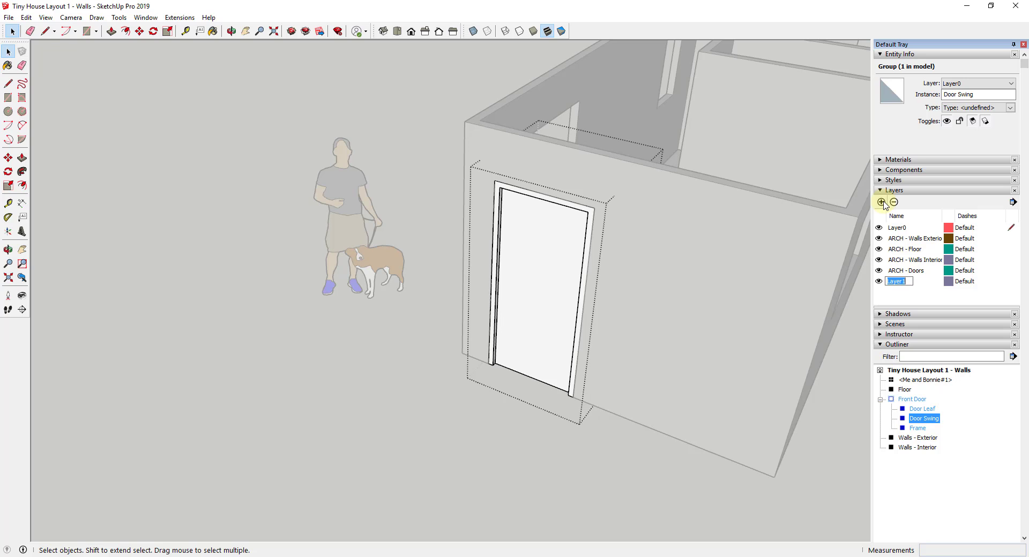
text(CONC)
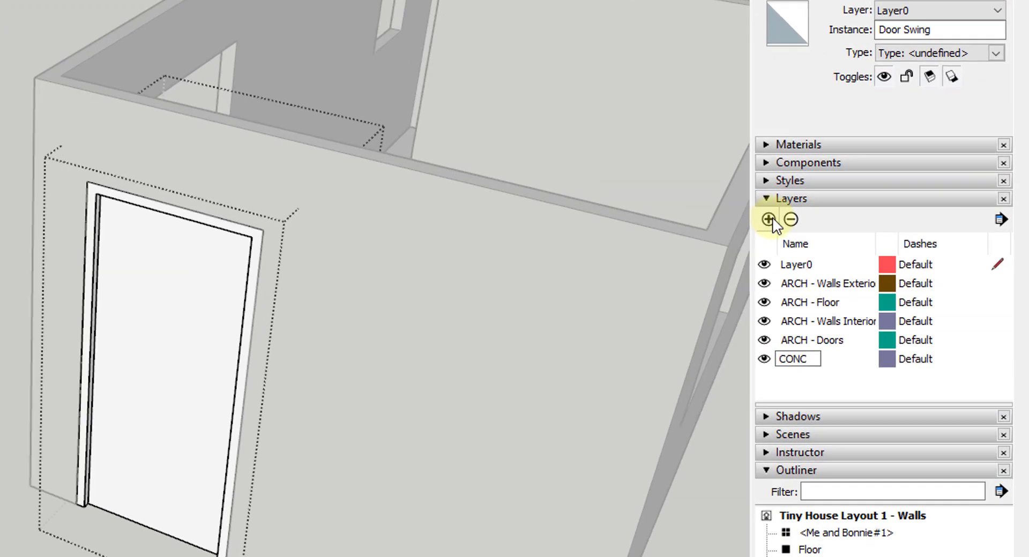
text( -)
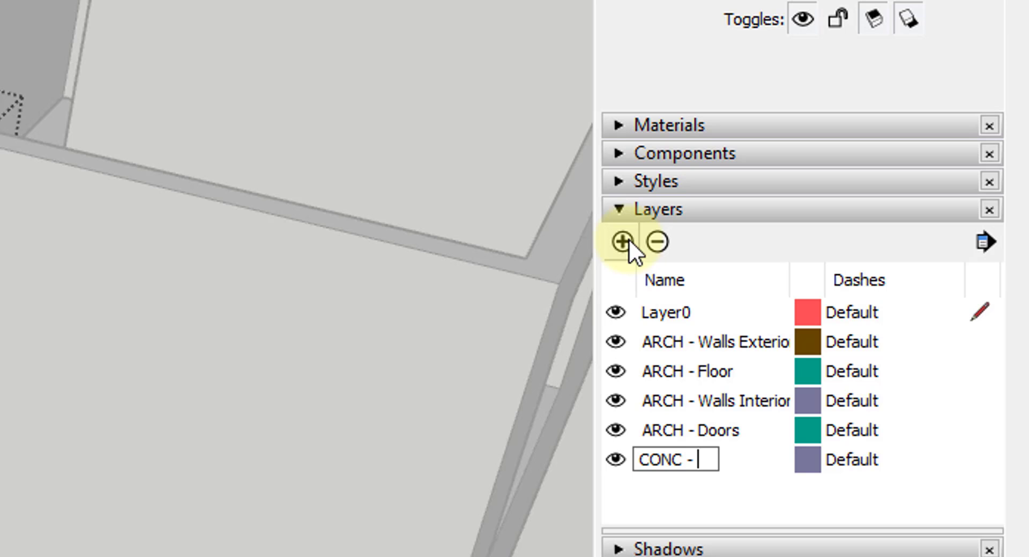
text(Door Swings)
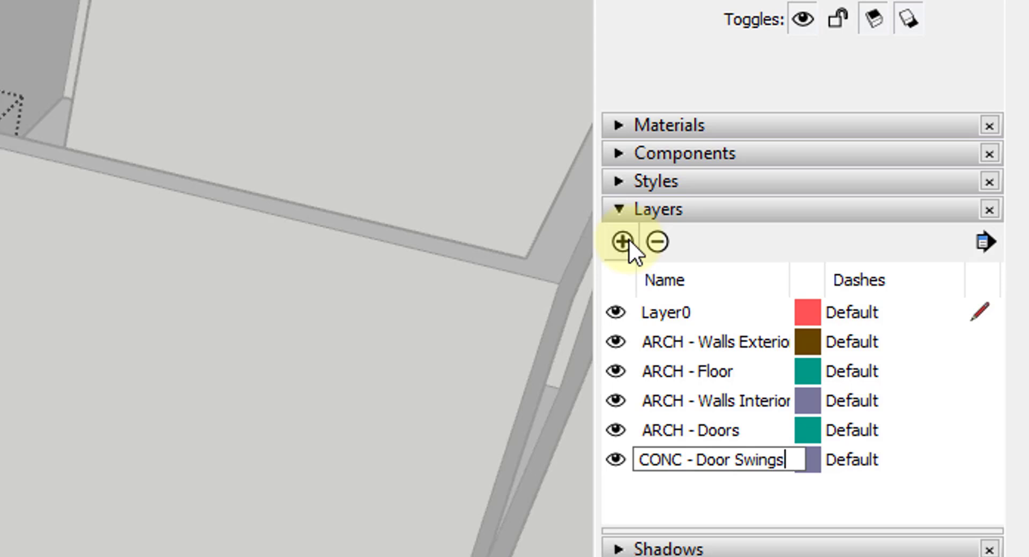
key(Return)
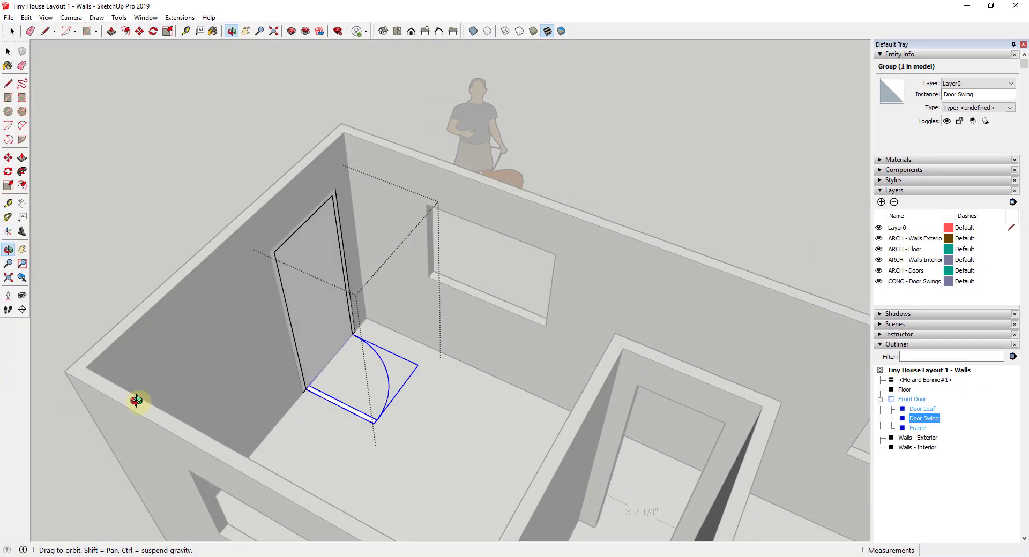
Step: Assign the Door Swing group to the CONC - Door Swings layer
middle_drag(138, 337, 214, 343)
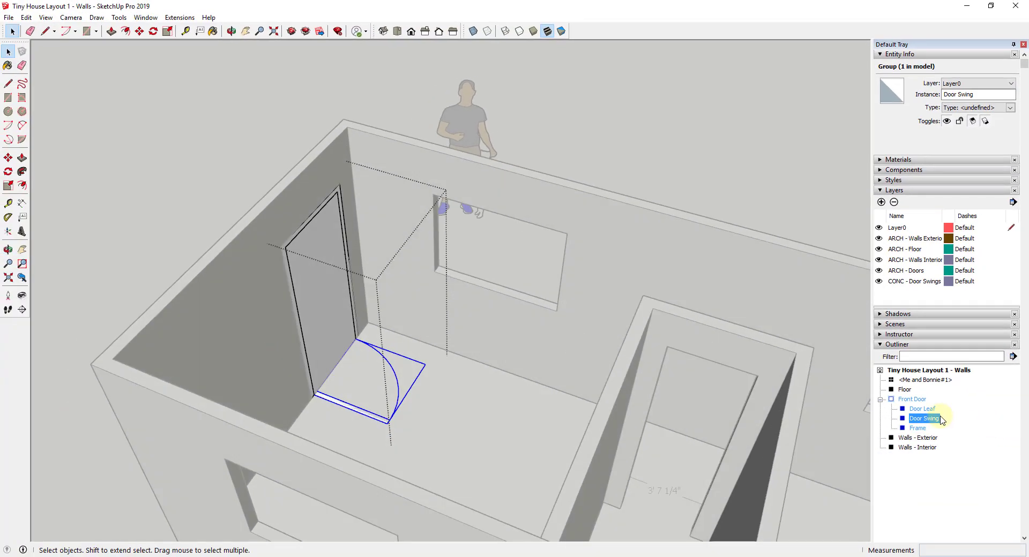
click(980, 84)
click(981, 130)
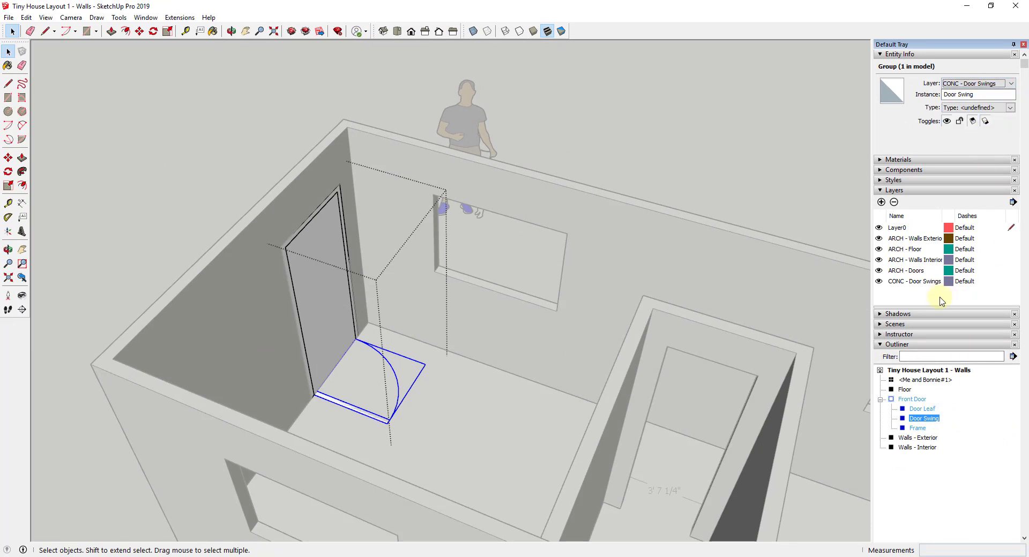
click(881, 284)
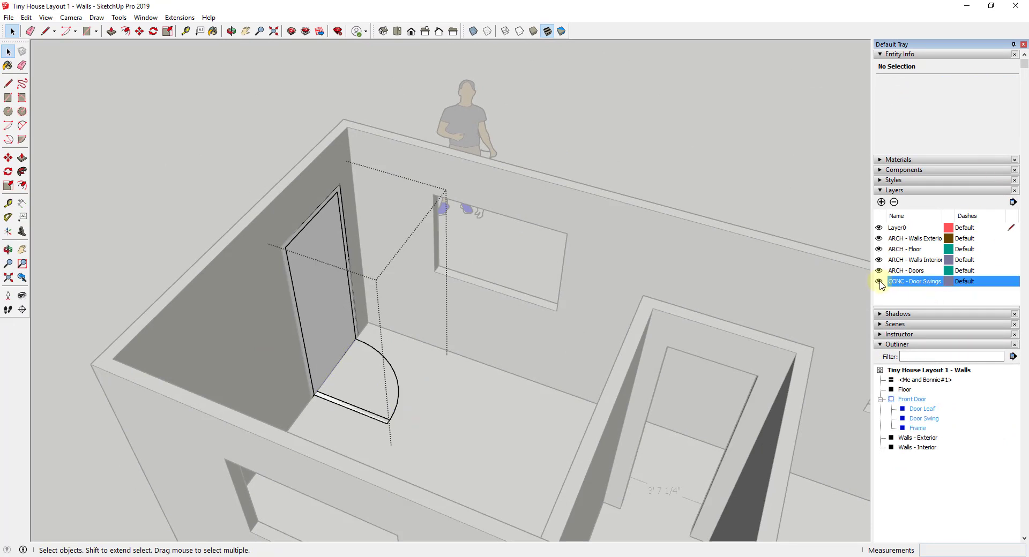
Step: Hide the CONC - Door Swings layer and show it again to check which geometry it controls
click(879, 282)
click(879, 281)
middle_drag(424, 367, 338, 398)
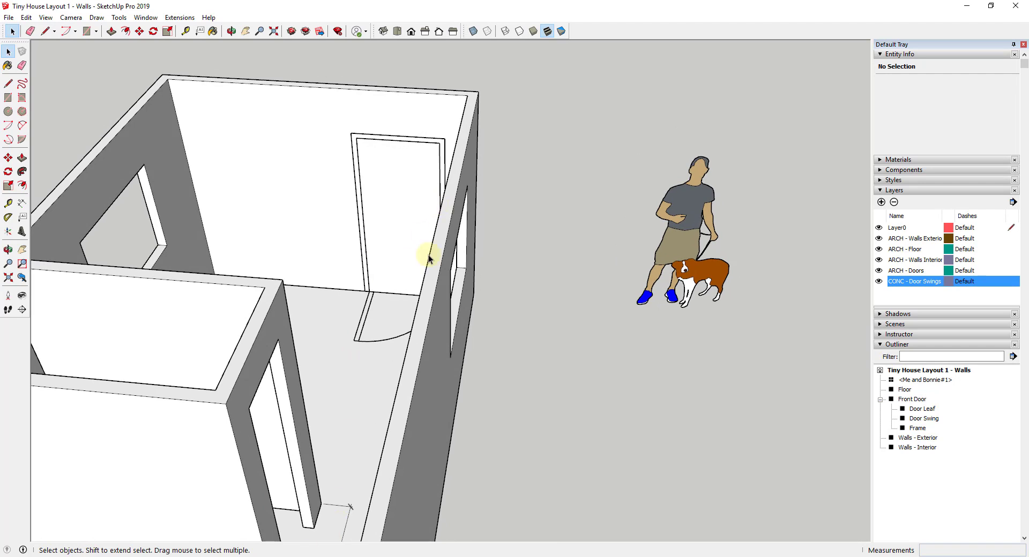
Step: Hide the ARCH - Walls Exterior layer to expose the interior doorway
scroll(429, 255, up, 5)
middle_drag(523, 200, 478, 230)
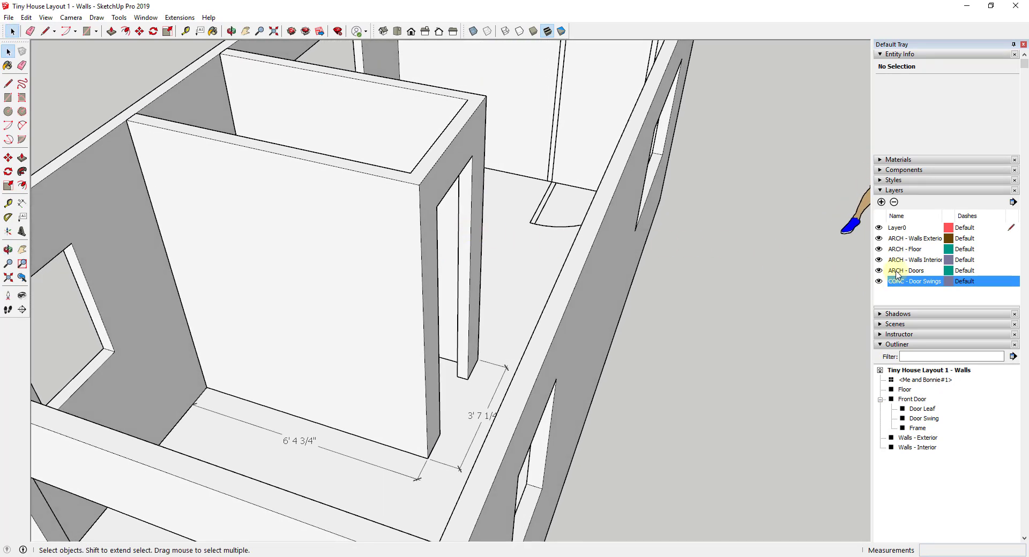
click(879, 239)
Step: Draw a rectangular face across the interior wall's doorway and offset its outline inward for the door frame
middle_drag(638, 384, 430, 321)
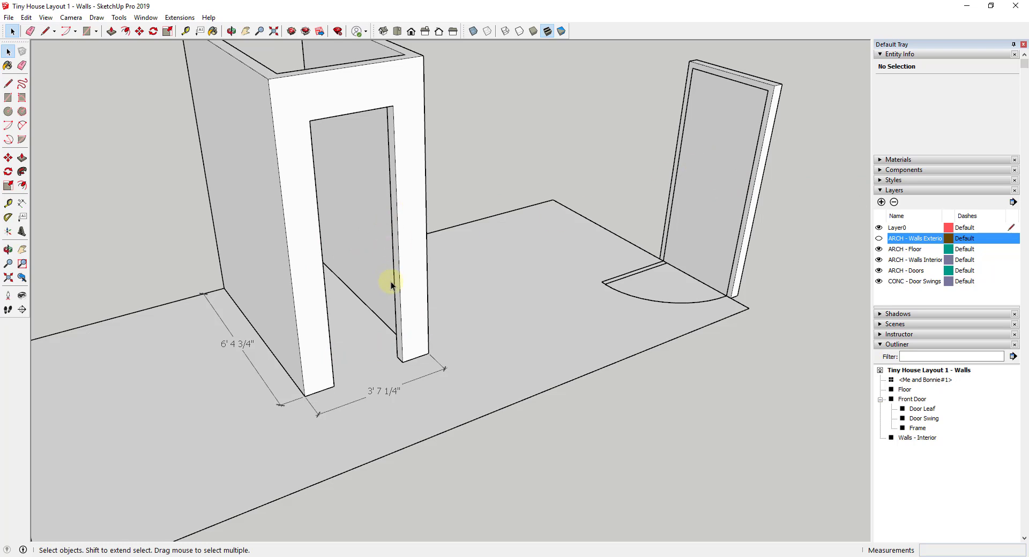
scroll(414, 270, down, 2)
scroll(397, 271, up, 3)
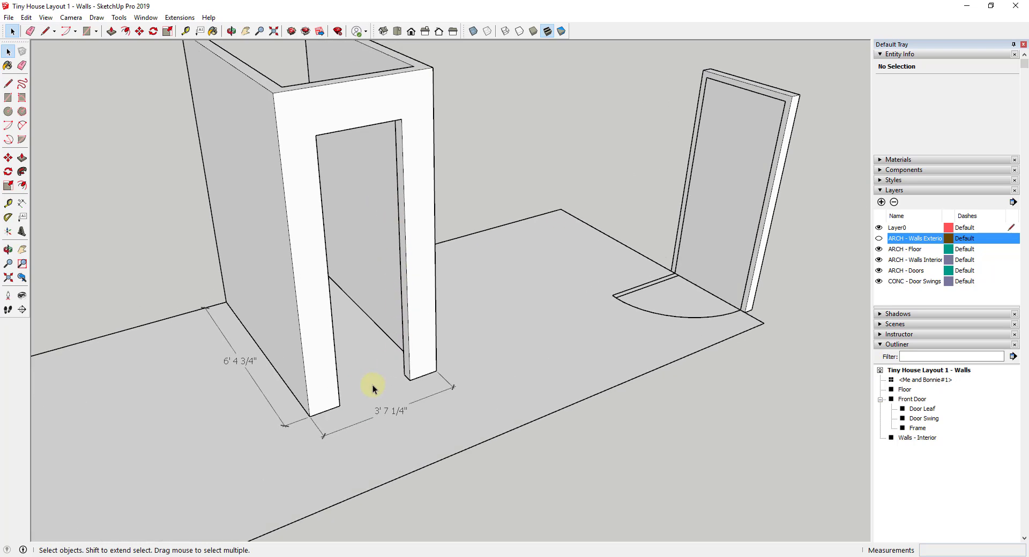
click(307, 378)
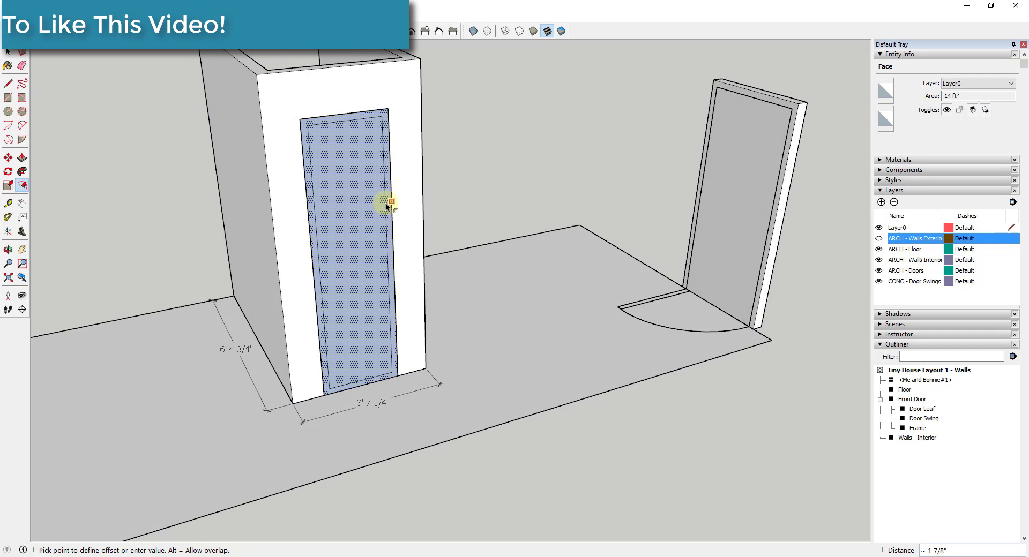
key(space)
scroll(366, 381, up, 3)
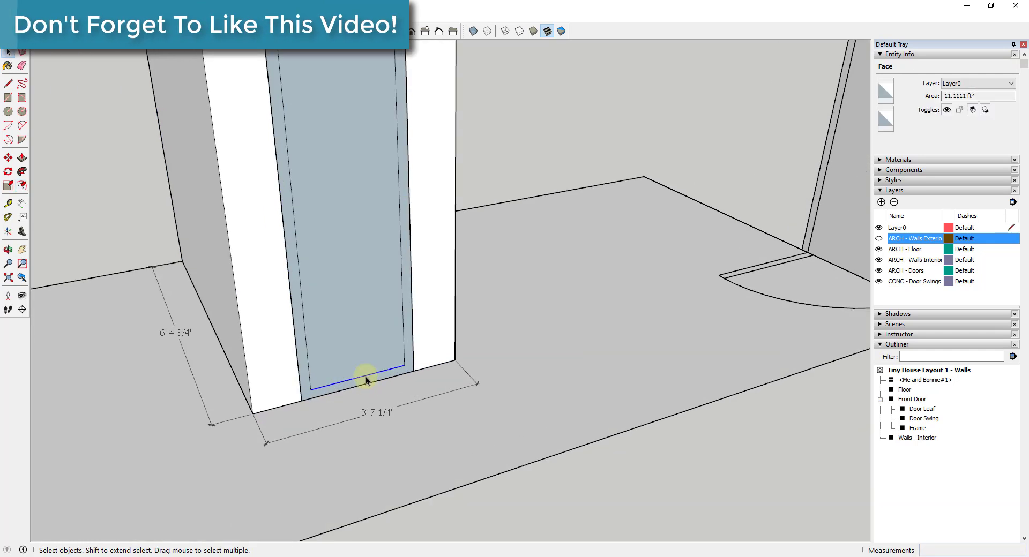
Step: Delete the offset's bottom edge and extrude the remaining frame profile to the wall's thickness
click(367, 381)
key(Delete)
scroll(375, 379, down, 3)
scroll(499, 214, up, 3)
middle_drag(498, 215, 324, 125)
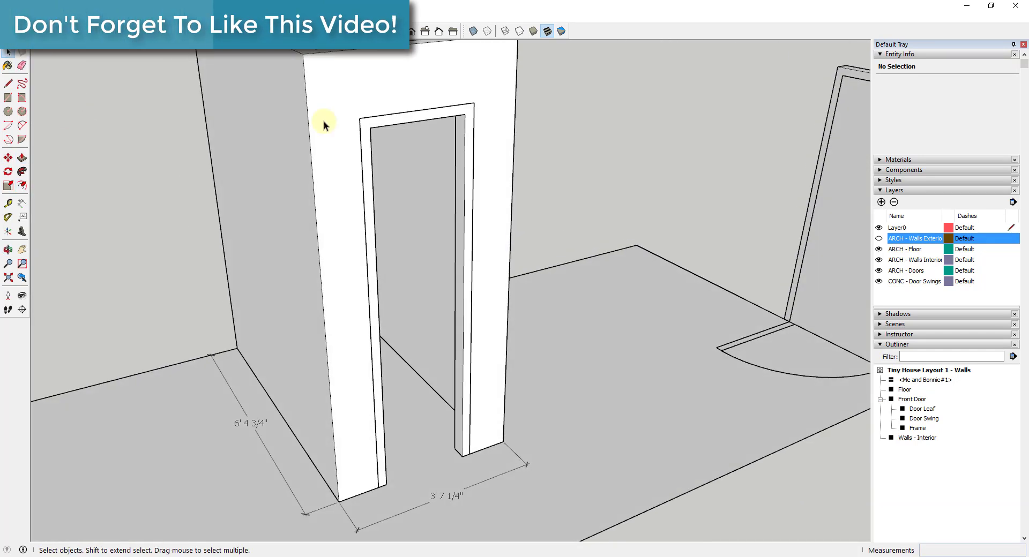
Step: Make the interior door frame a group and name it Door - 2' x 7'
triple_click(363, 126)
right_click(363, 126)
click(407, 161)
right_click(911, 438)
click(917, 429)
text(Do)
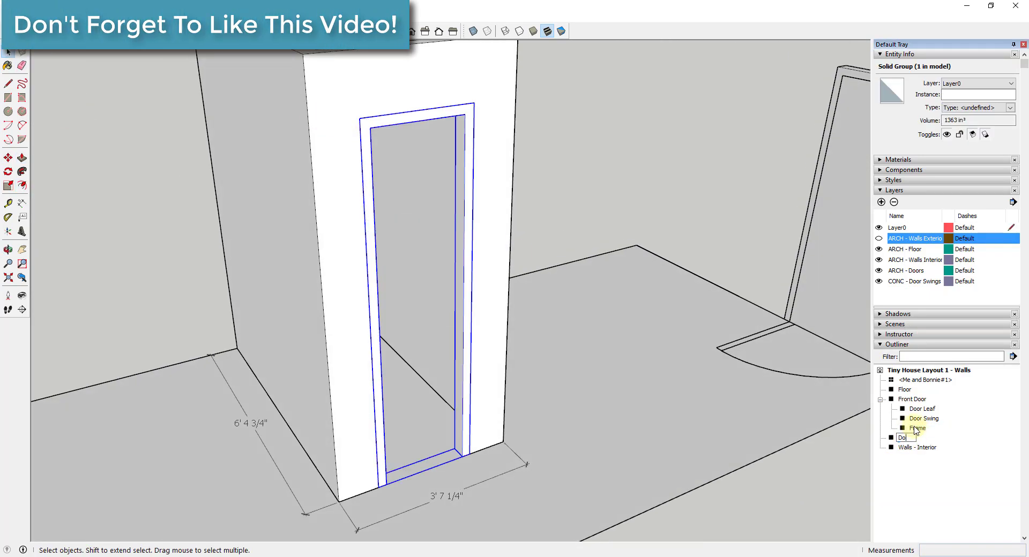
text(or - 2' x 7')
key(Return)
Step: Measure the interior doorway at the base of the frame
key(t)
click(471, 459)
key(space)
Step: Hide the Door - 2' x 7' group so the interior wall opening can be edited
middle_drag(367, 120, 625, 367)
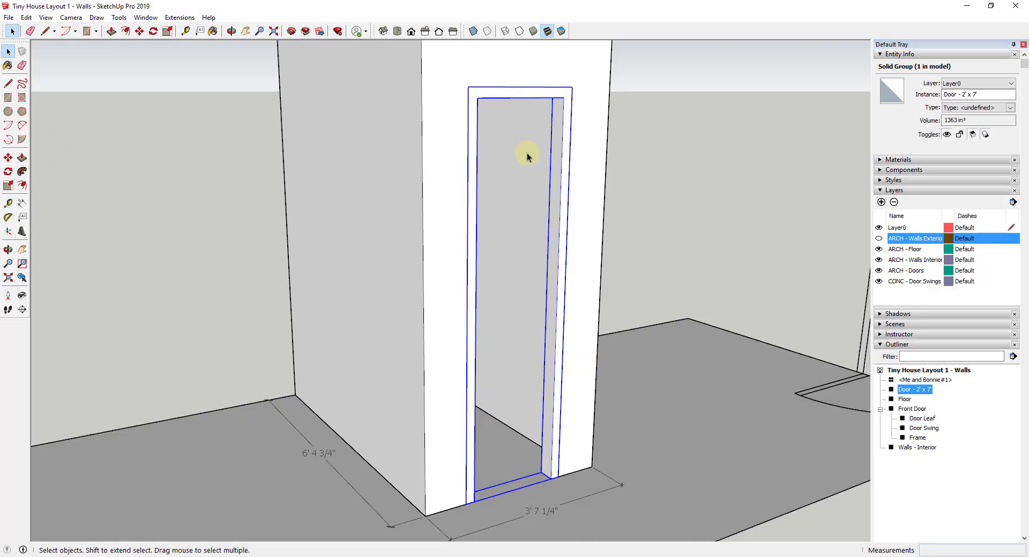
right_click(555, 166)
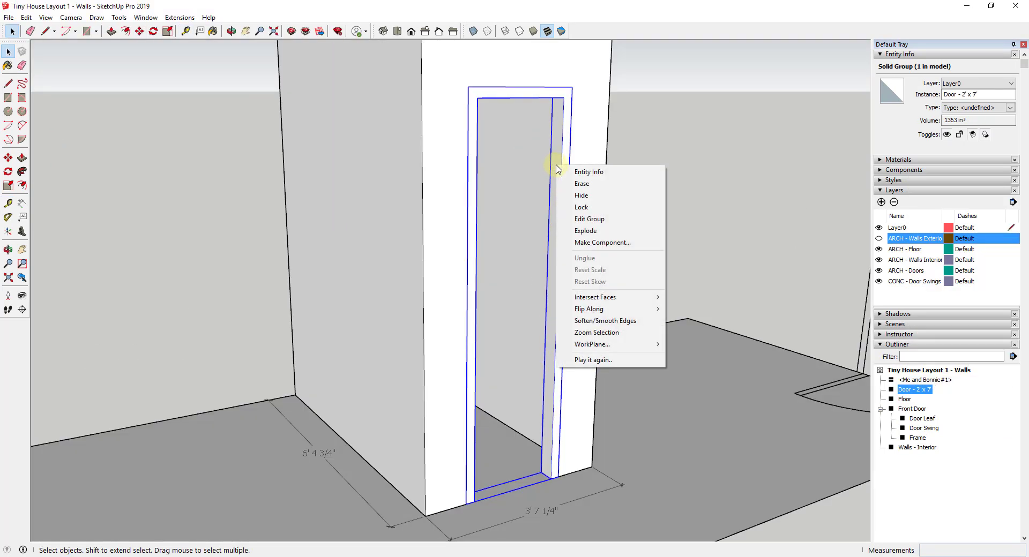
click(580, 195)
Step: Inside the Walls - Interior group, push the doorway's right jamb face outward 3" to widen the opening
click(570, 236)
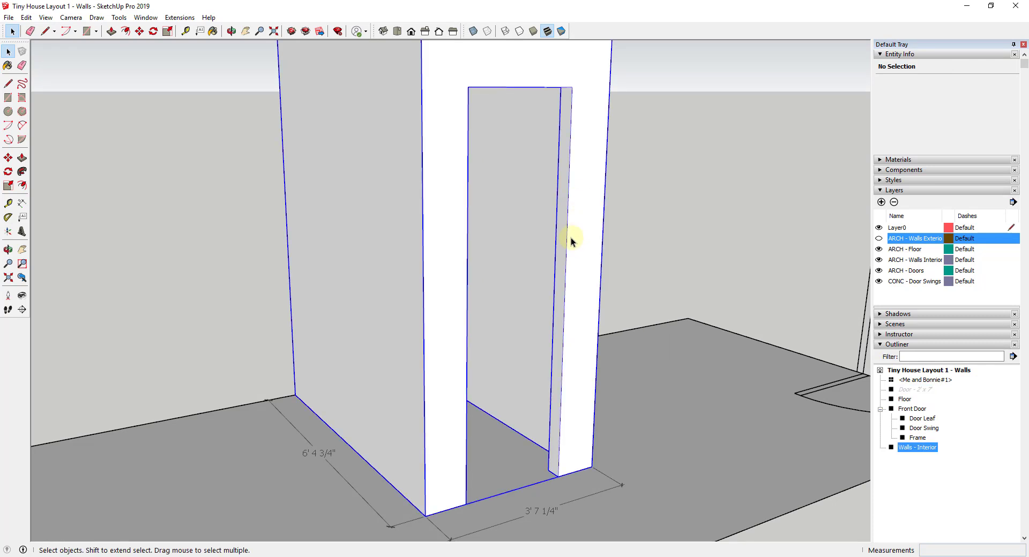
double_click(563, 236)
key(p)
drag(559, 246, 566, 246)
key(Return)
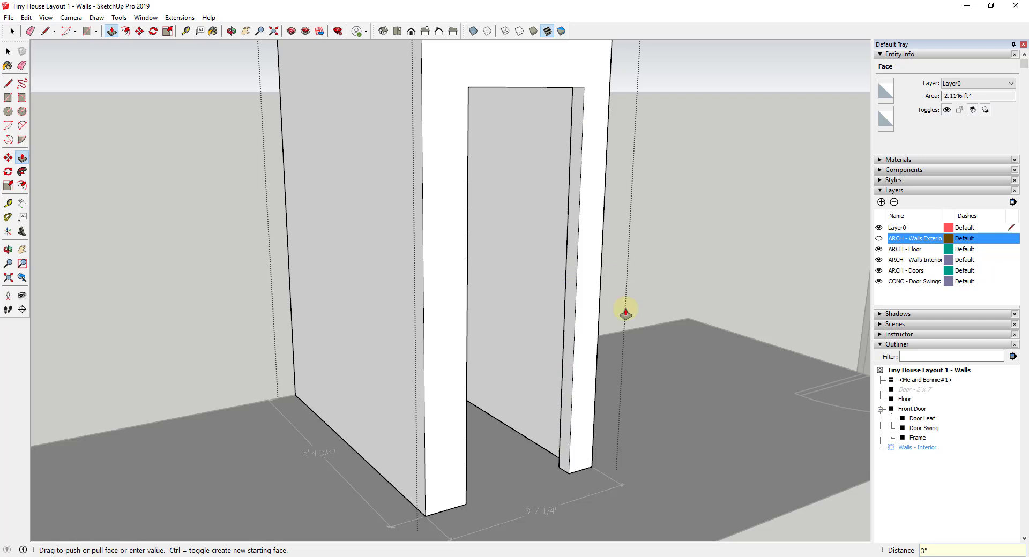
Step: Push the doorway's left jamb face outward by the same distance as the right one
middle_drag(624, 310, 271, 301)
drag(295, 306, 284, 305)
key(Return)
key(space)
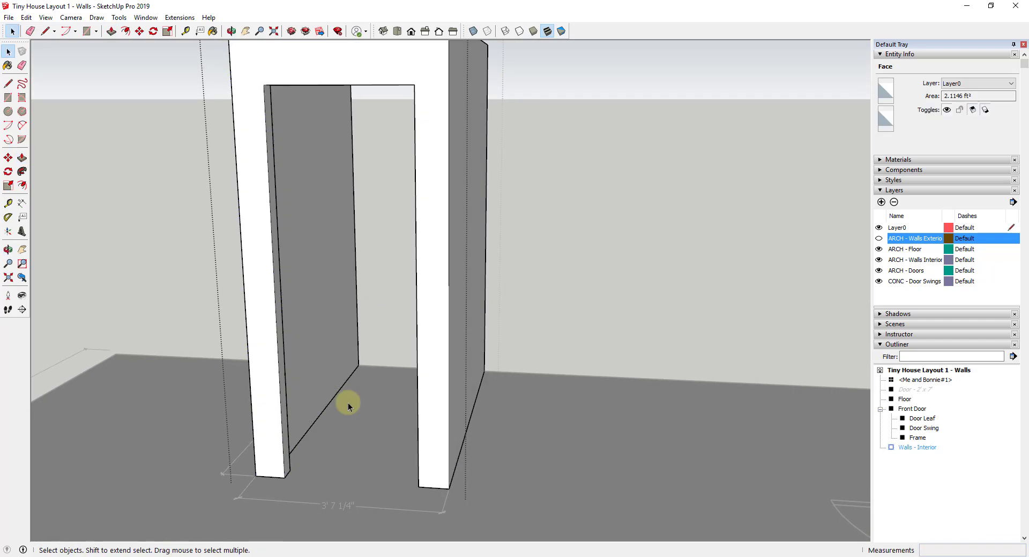
Step: Leave the interior walls group and unhide the Door - 2' x 7' group in the widened opening
middle_drag(383, 443, 477, 399)
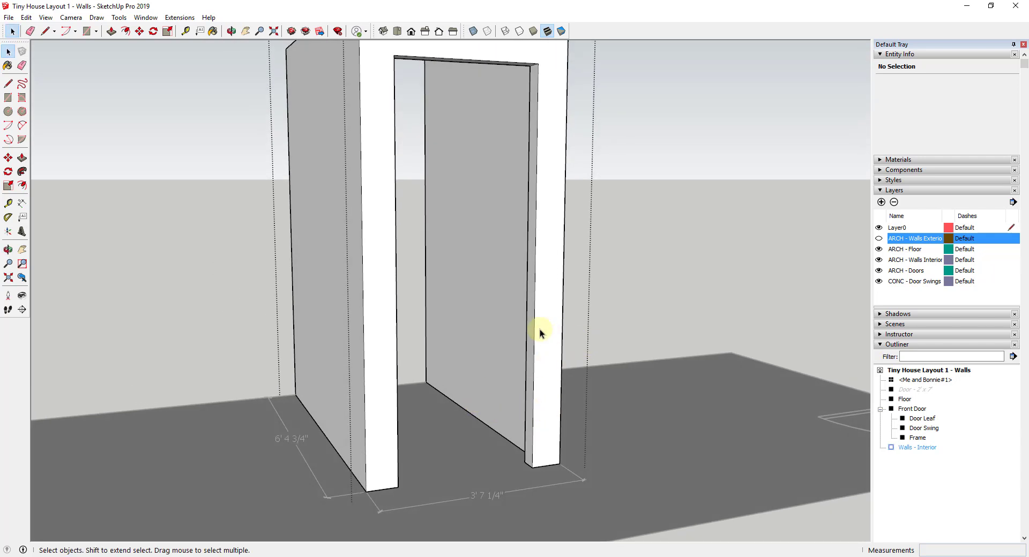
middle_drag(535, 316, 452, 391)
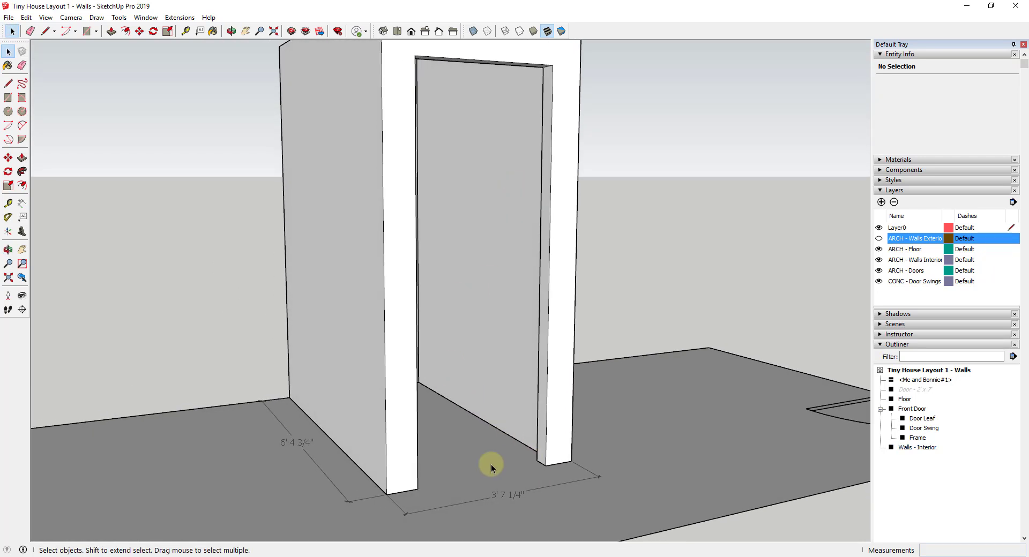
right_click(926, 392)
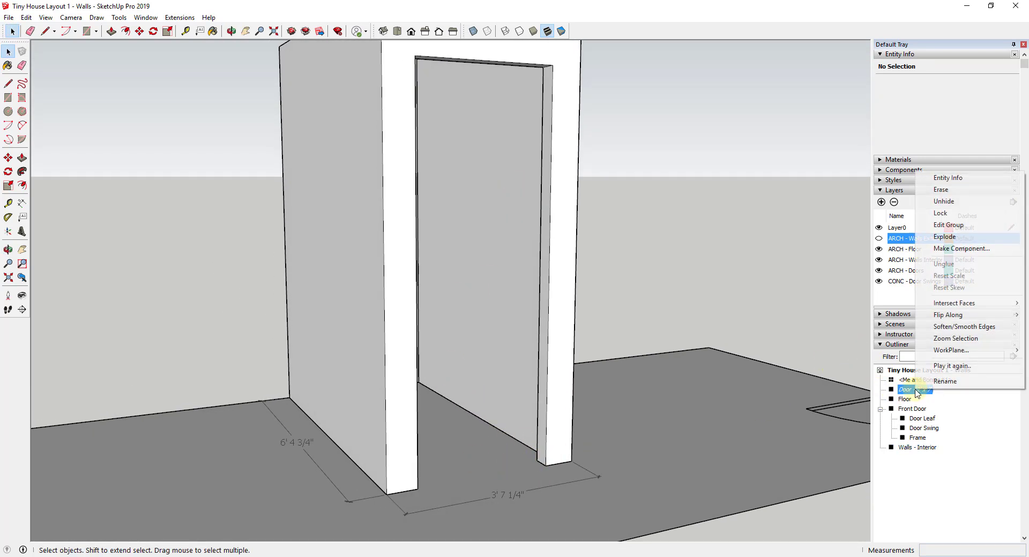
click(943, 204)
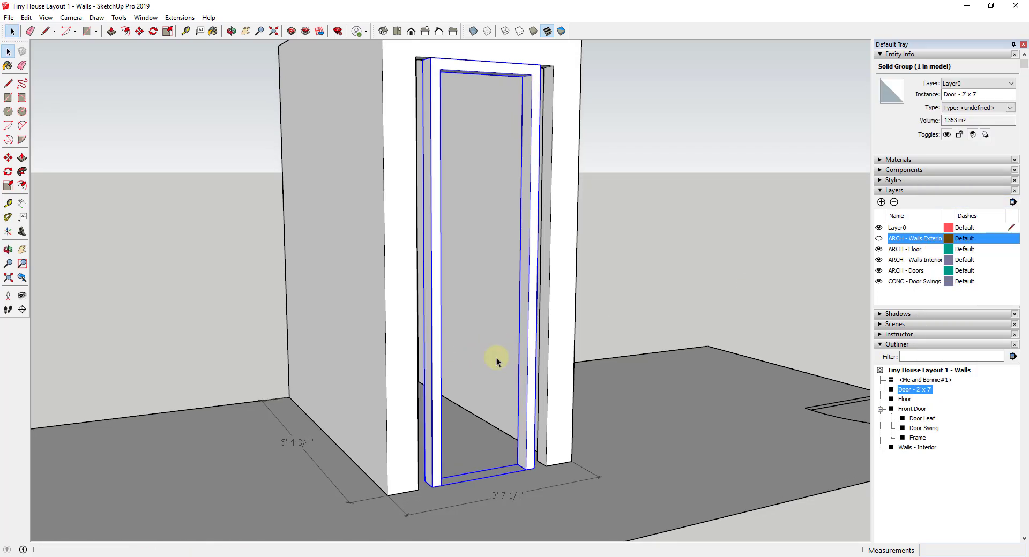
key(ctrl+z)
Step: Inside the door group, move the frame's right jamb outward 3" to meet the edge of the wall opening
middle_drag(533, 450, 500, 418)
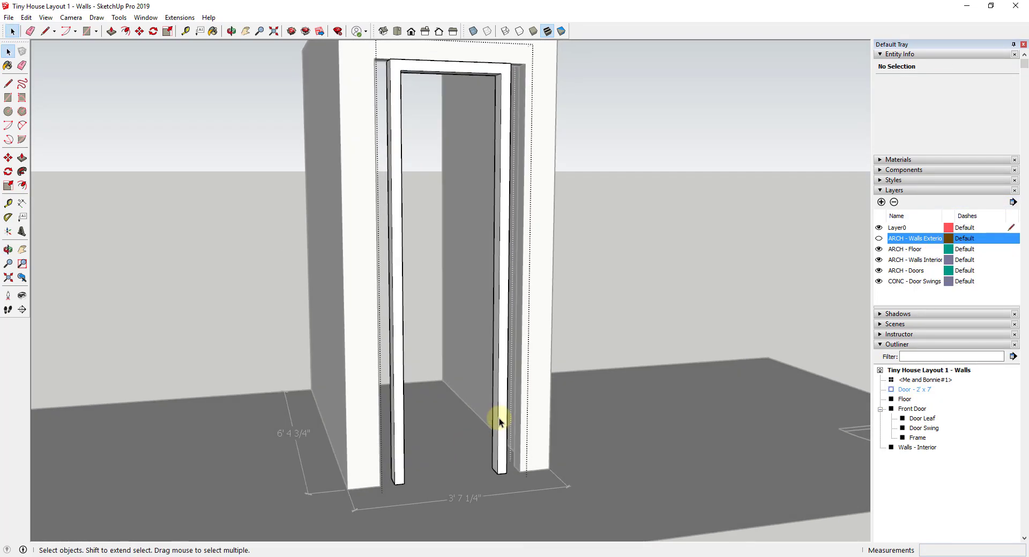
click(501, 417)
drag(484, 52, 528, 498)
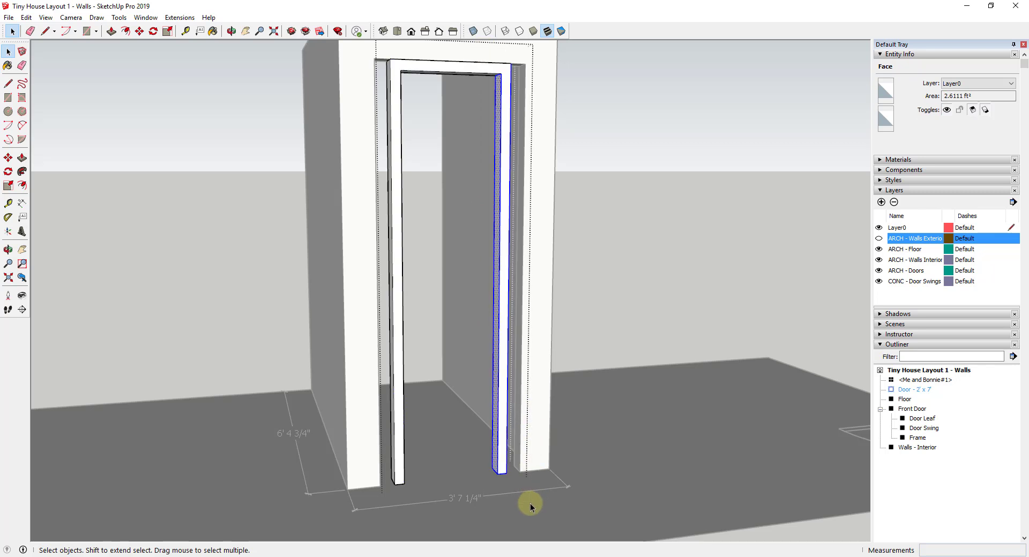
key(m)
click(506, 471)
click(519, 472)
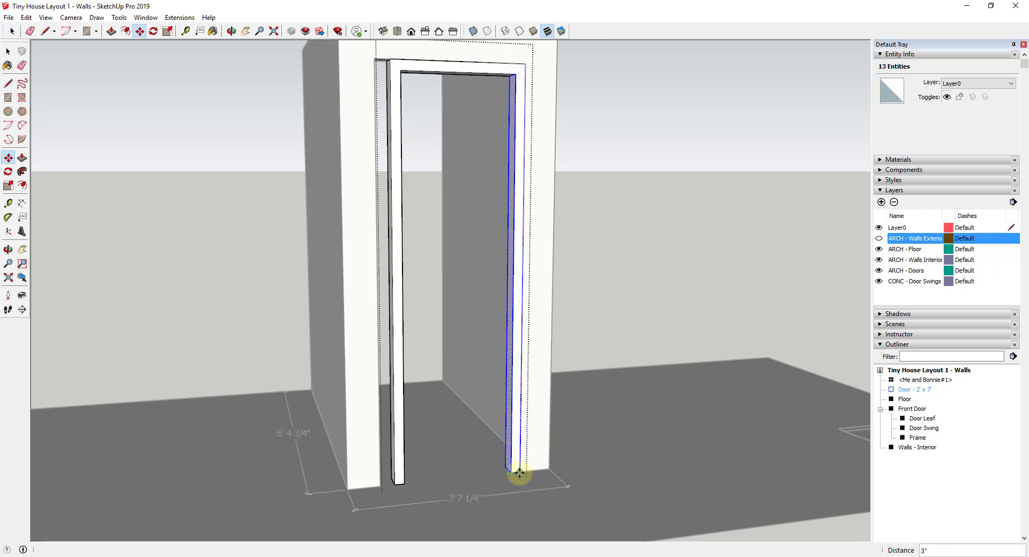
Step: Move the frame's left jamb outward to the opposite edge of the opening and leave the group
key(space)
drag(365, 41, 420, 489)
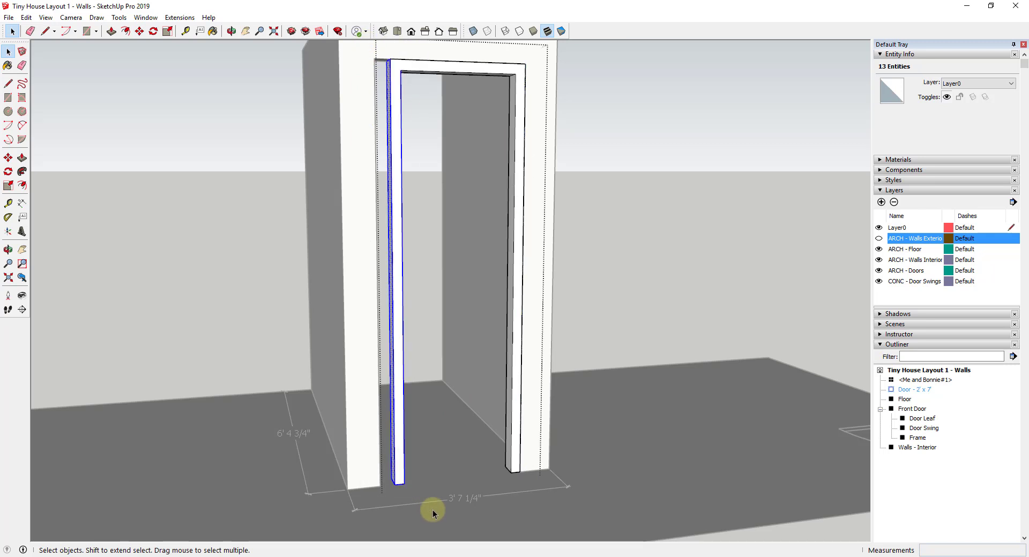
key(m)
click(395, 486)
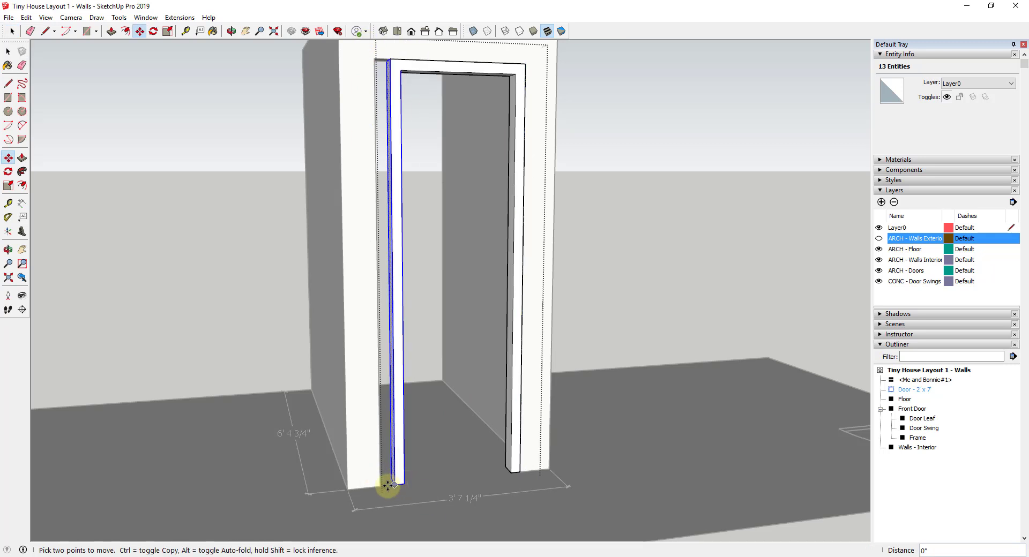
click(379, 485)
key(space)
click(487, 451)
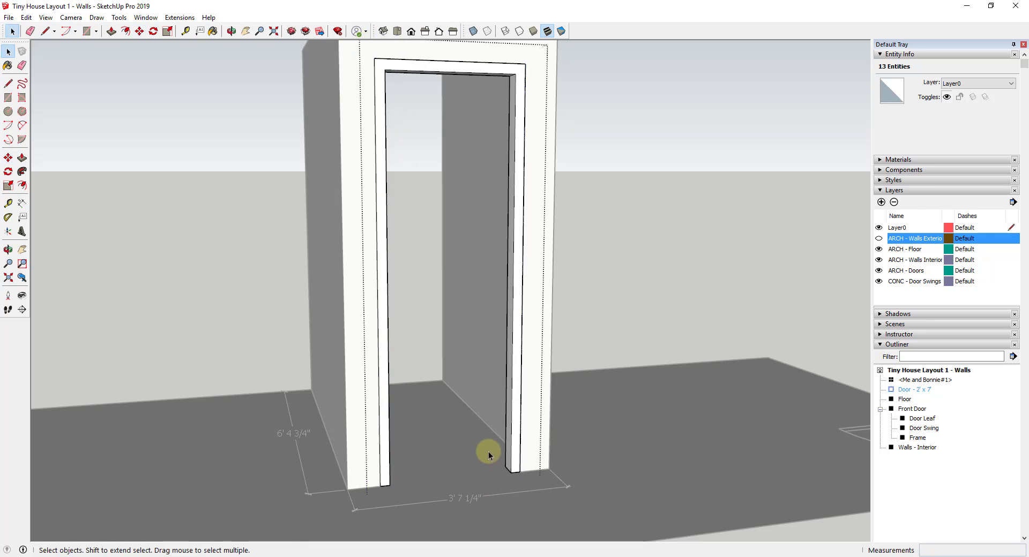
middle_drag(488, 452, 494, 337)
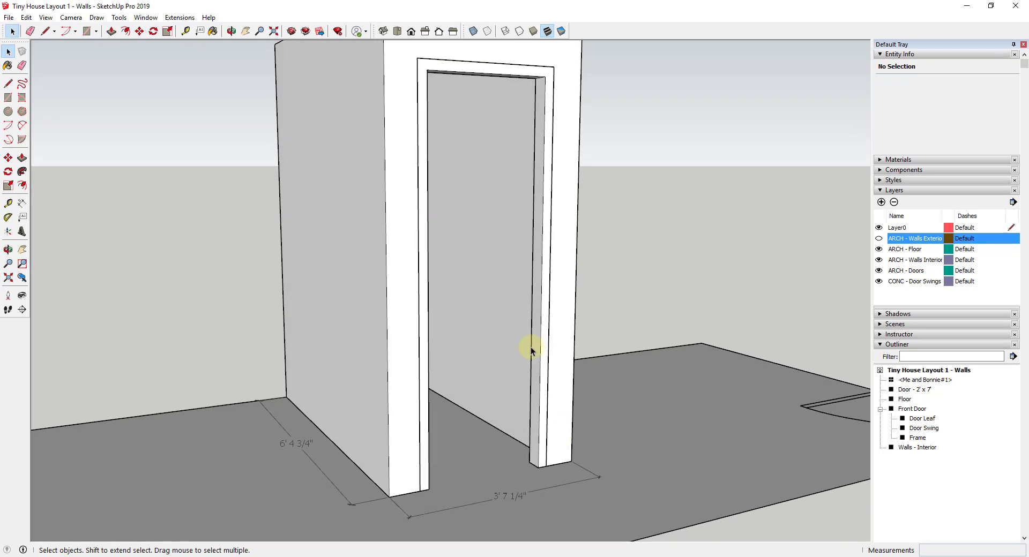
Step: Rename the outer interior door group as Door - 2'6" x 7'
scroll(531, 319, down, 3)
scroll(532, 317, up, 1)
click(913, 390)
right_click(921, 392)
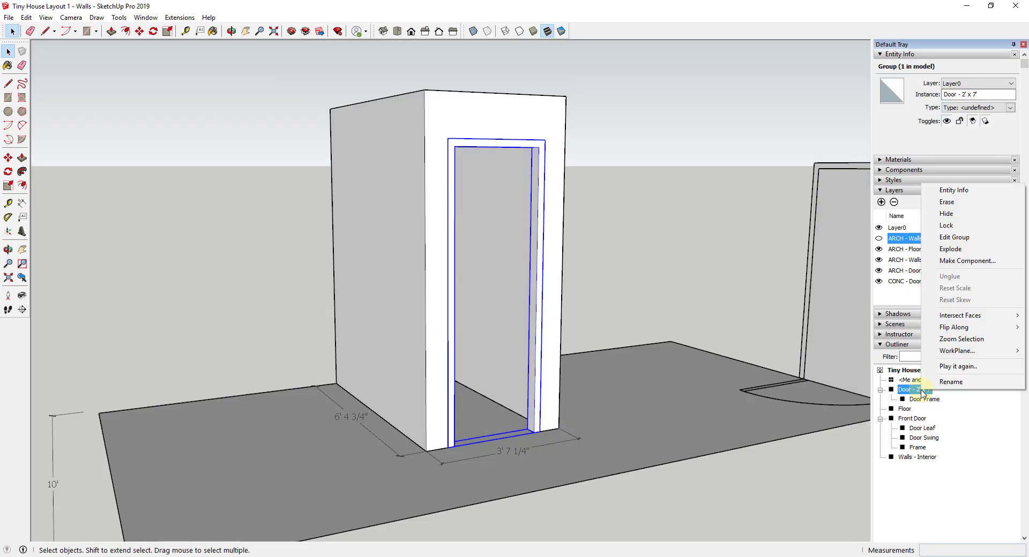
key(Escape)
double_click(914, 389)
Step: Draw a rectangle filling the interior door frame and extrude it into a solid door leaf
scroll(368, 287, up, 3)
key(r)
click(450, 434)
click(527, 140)
key(p)
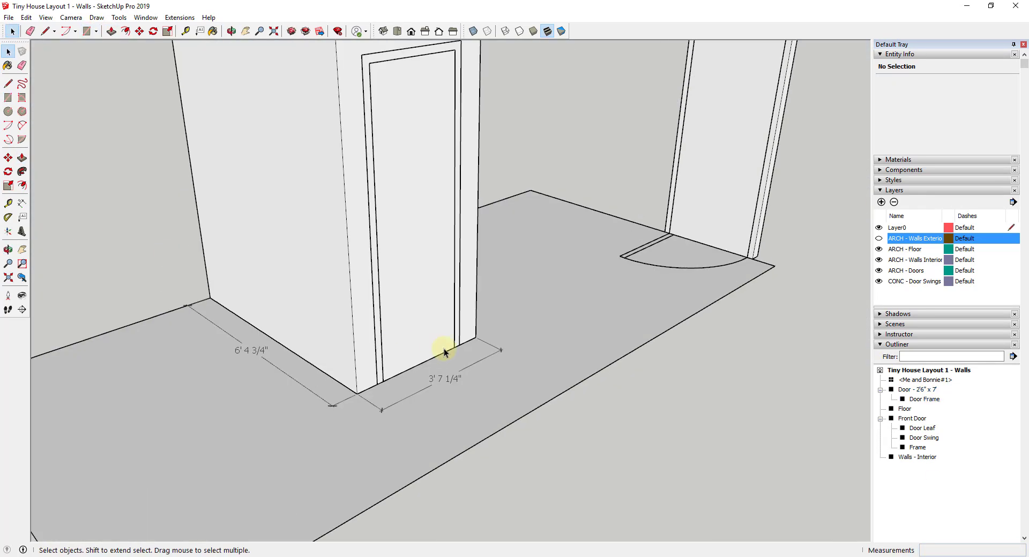
Step: Name the new group inside Door - 2'6" x 7' as Door Leaf
click(917, 409)
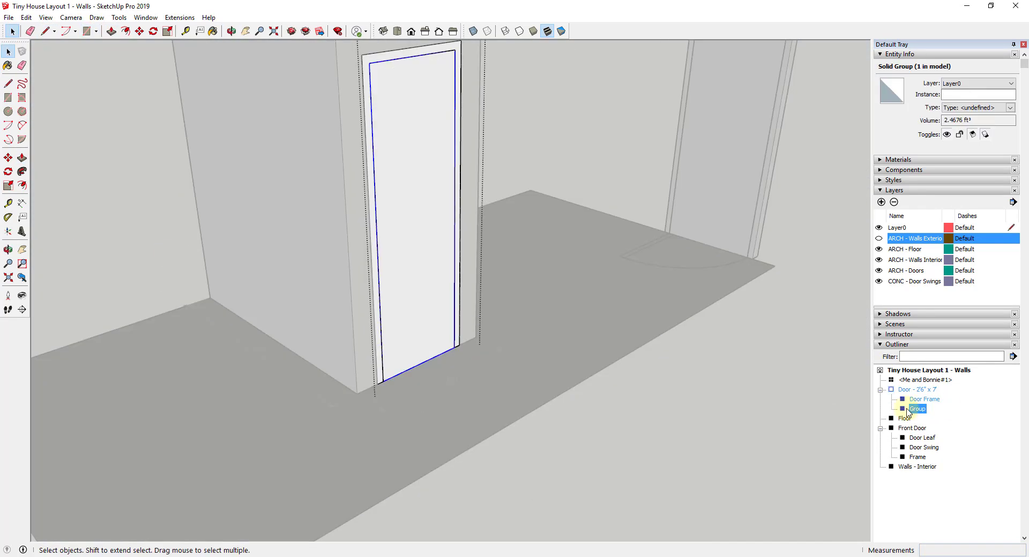
text(Door Leaf)
key(Return)
Step: Draw the interior door's plan swing on the floor with an open leaf outline and a 2' radius arc scaled to meet it
key(l)
click(383, 380)
click(455, 421)
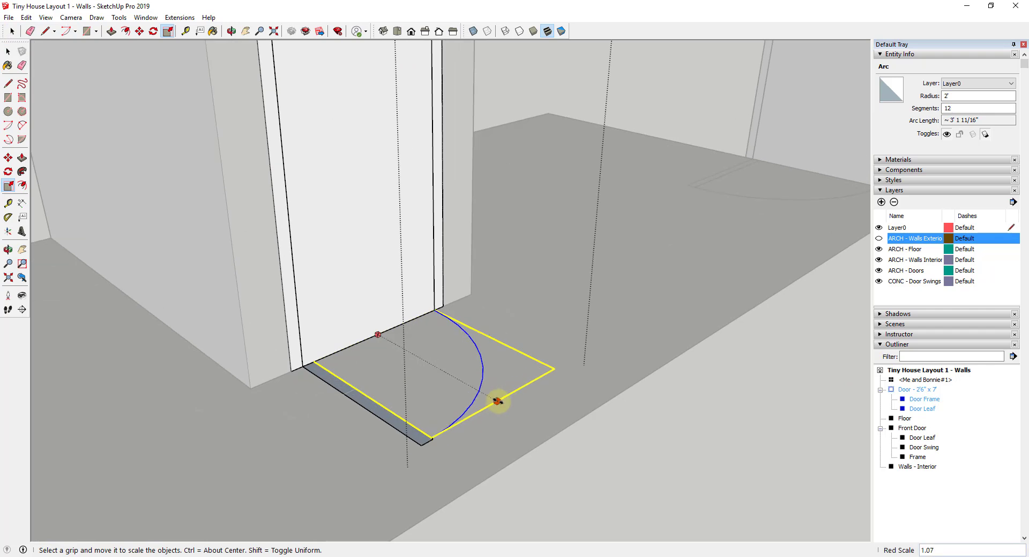
Step: Group the interior door's swing geometry as Door Swing and assign it a layer
right_click(339, 212)
click(432, 250)
double_click(922, 418)
text(D)
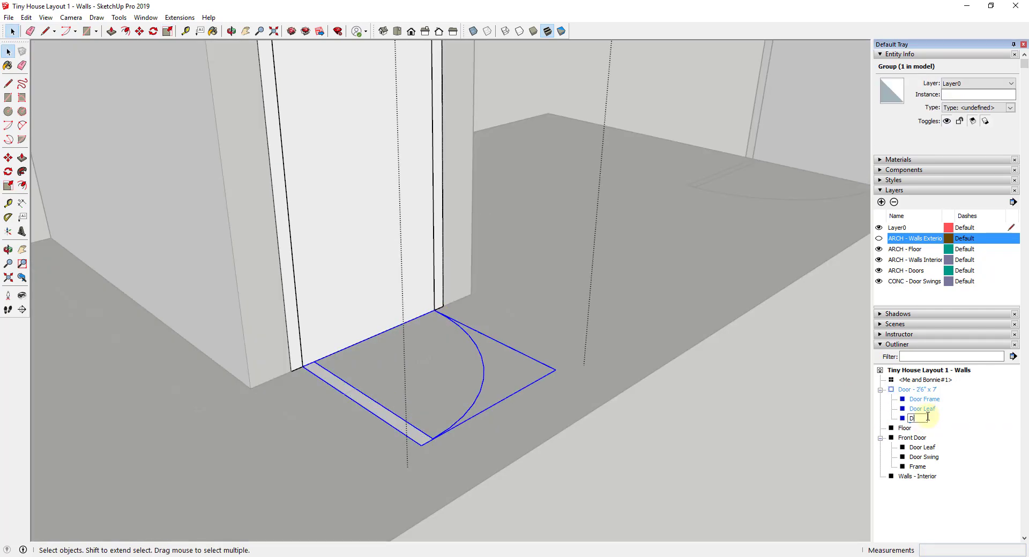
click(978, 83)
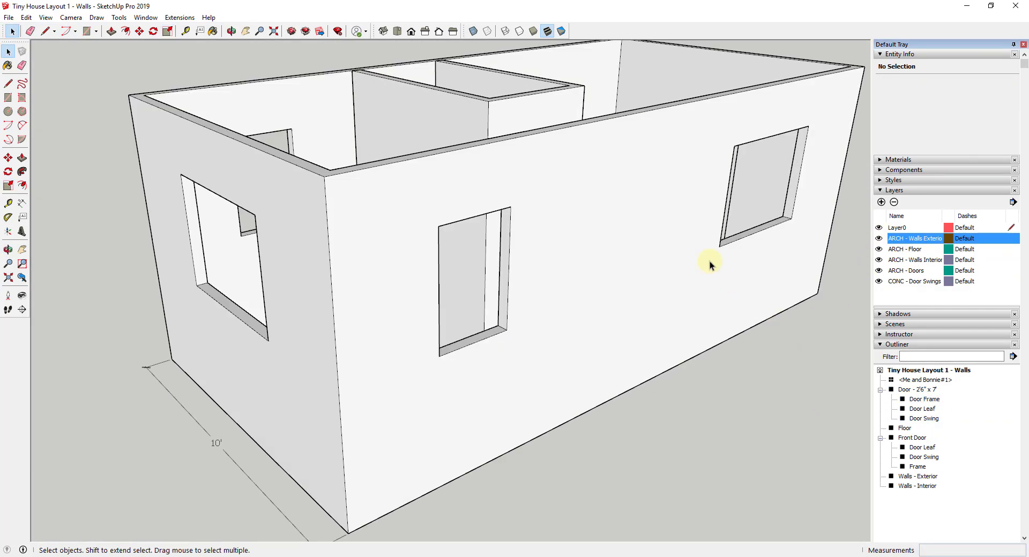
Step: Inspect the interior door and the front door inside the house, selecting both door groups together
middle_drag(709, 261, 808, 345)
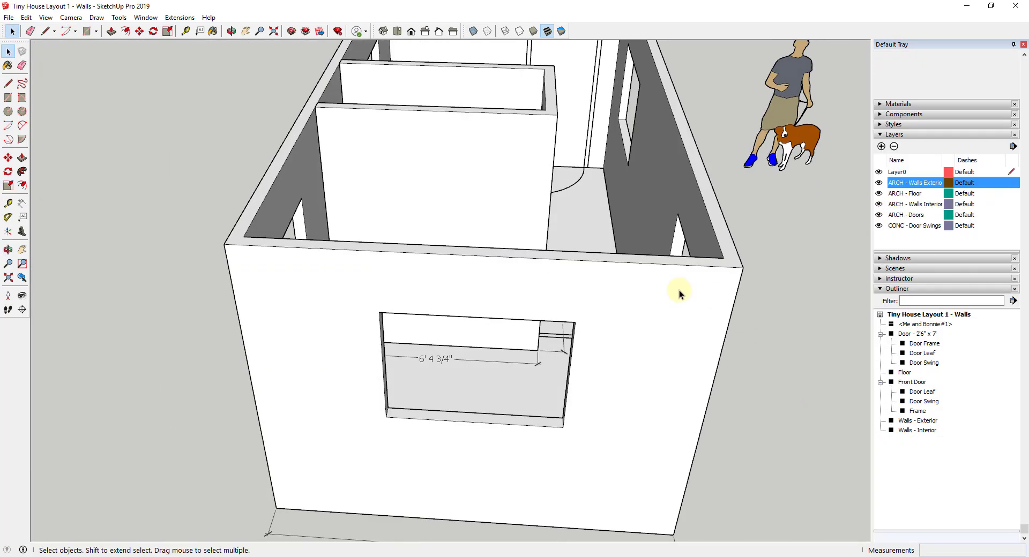
middle_drag(679, 292, 683, 230)
click(561, 262)
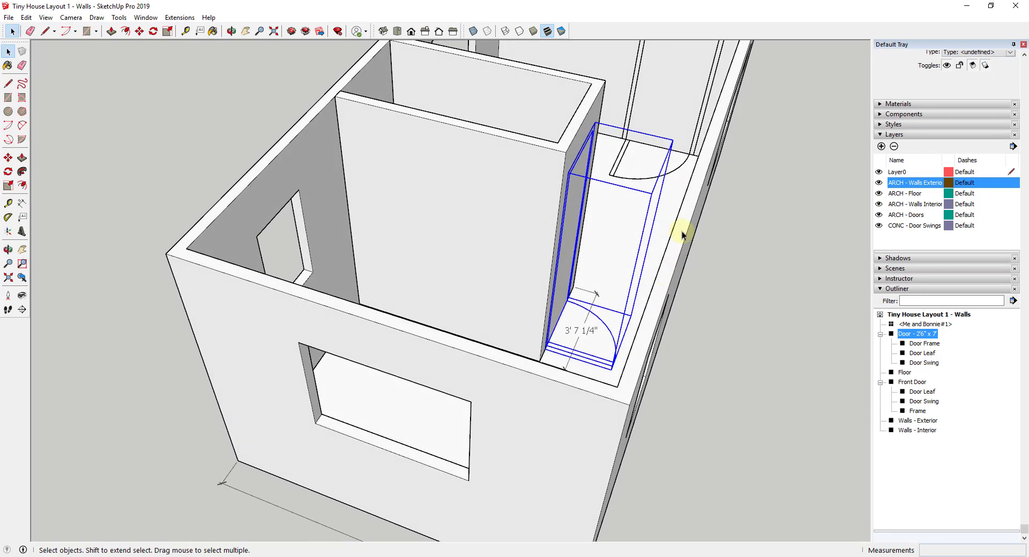
click(664, 129)
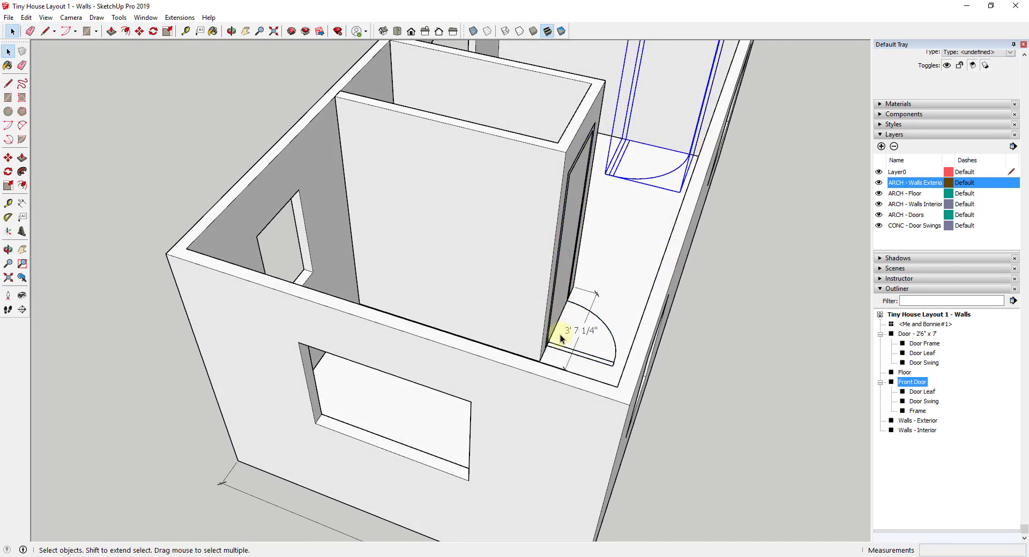
scroll(561, 334, down, 6)
middle_drag(627, 339, 562, 298)
scroll(570, 295, up, 2)
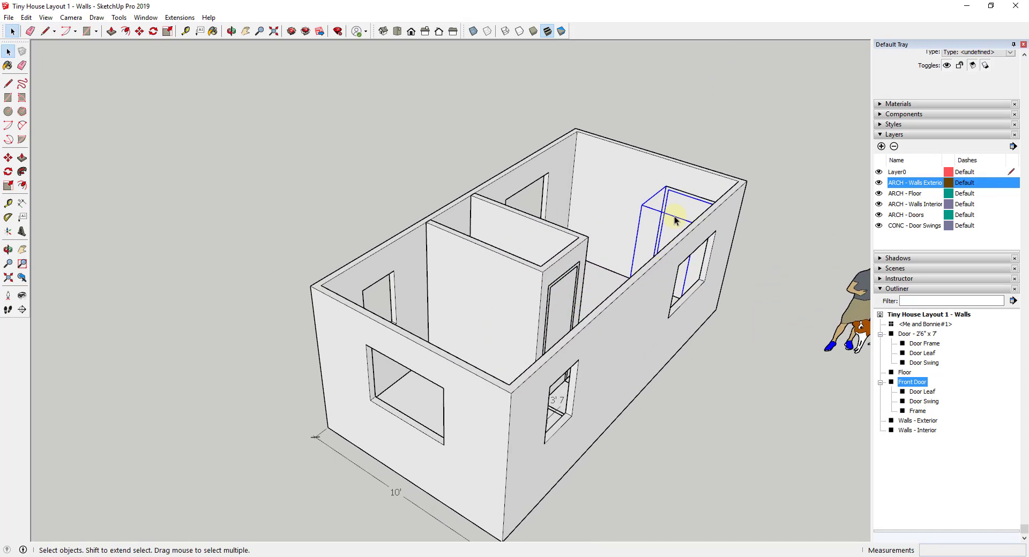
shift+click(562, 298)
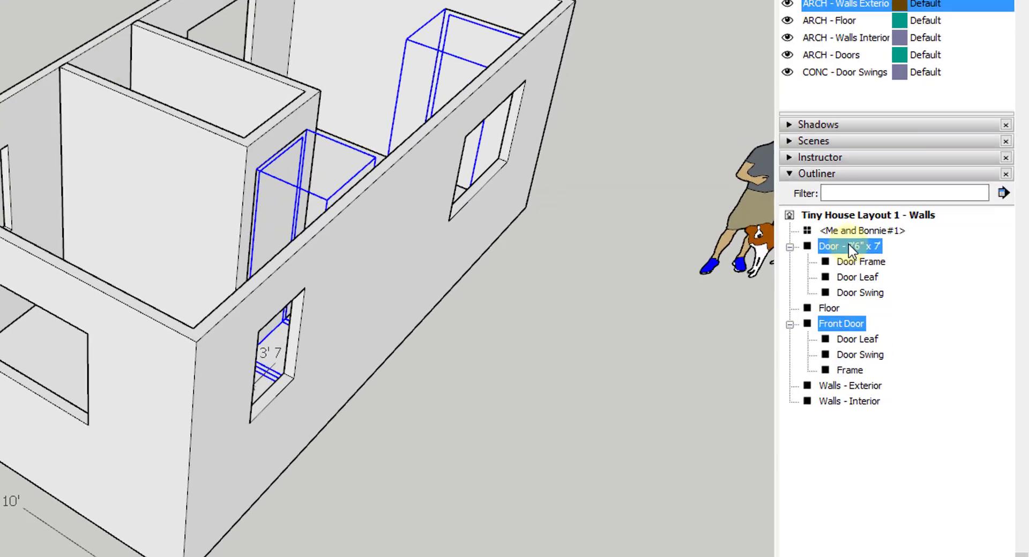
Step: Group the interior door and Front Door together as Doors and assign the group to the ARCH - Doors layer
right_click(921, 334)
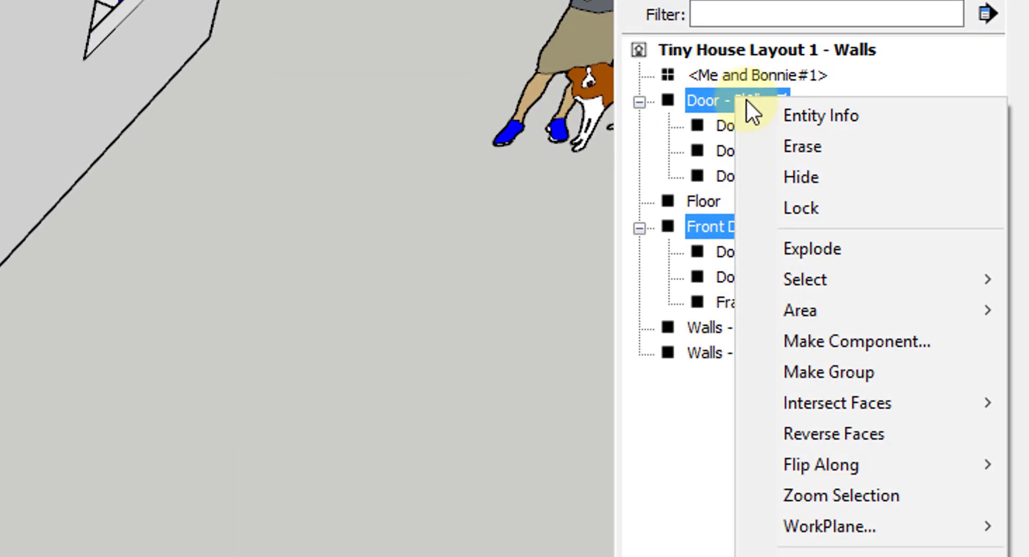
click(835, 374)
right_click(699, 120)
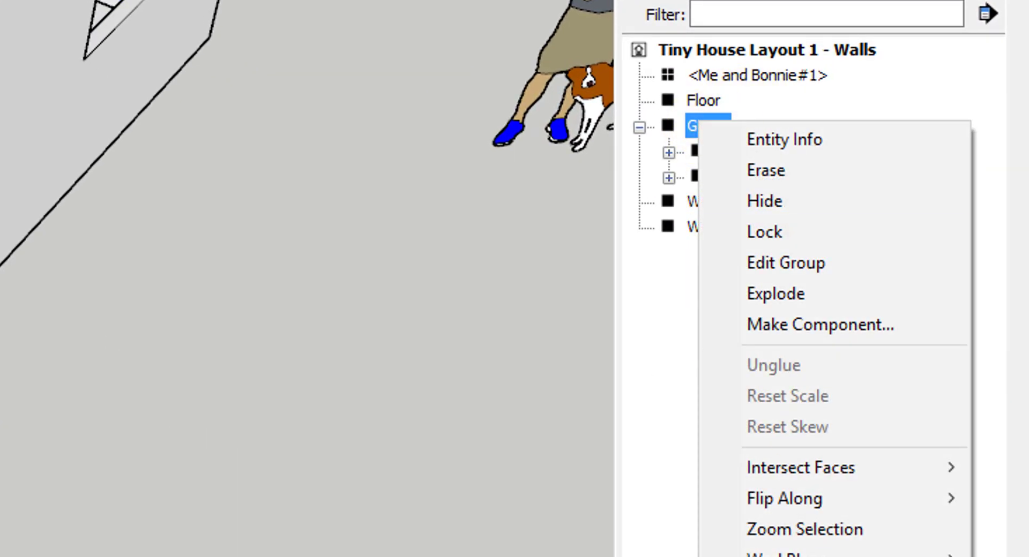
click(761, 552)
text(Doors)
key(Return)
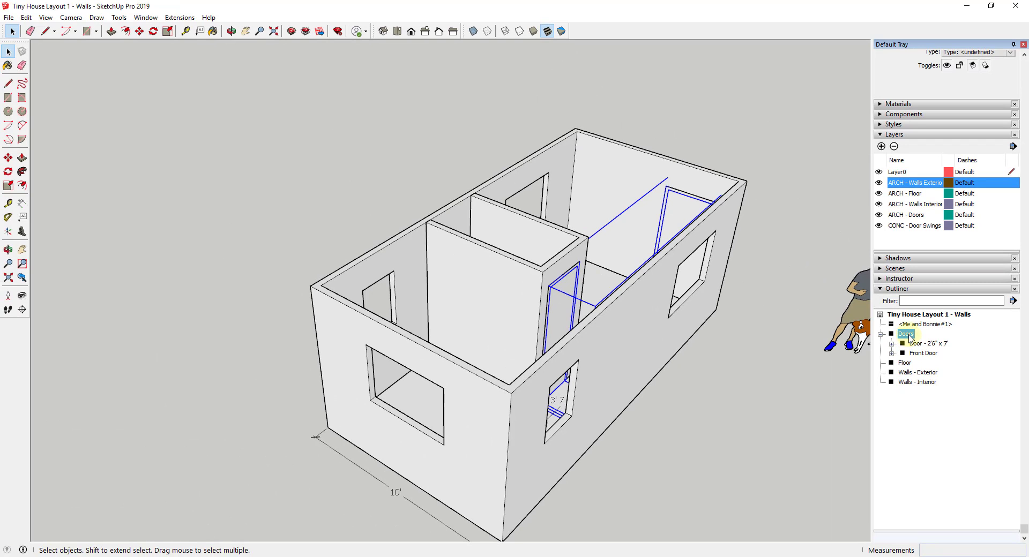
click(986, 84)
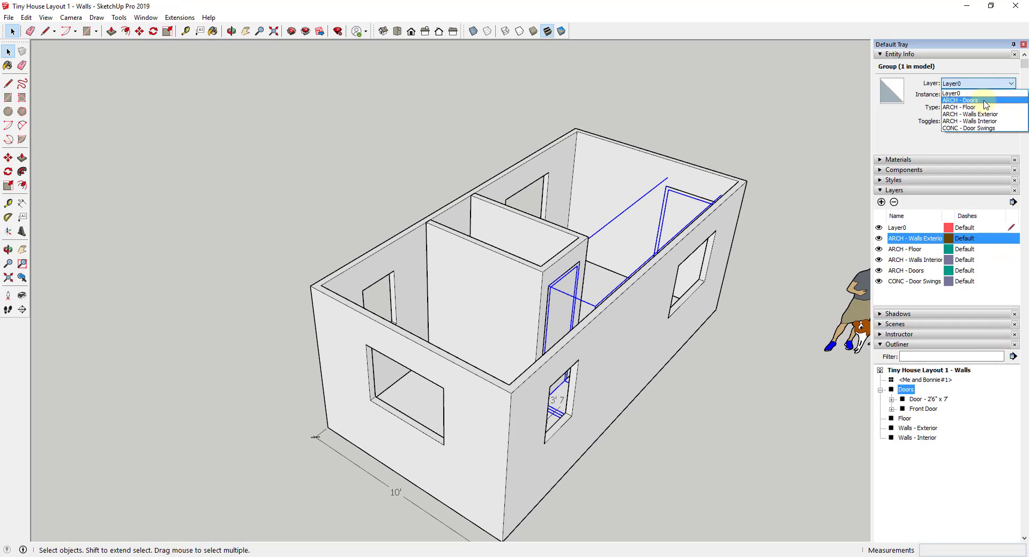
click(985, 101)
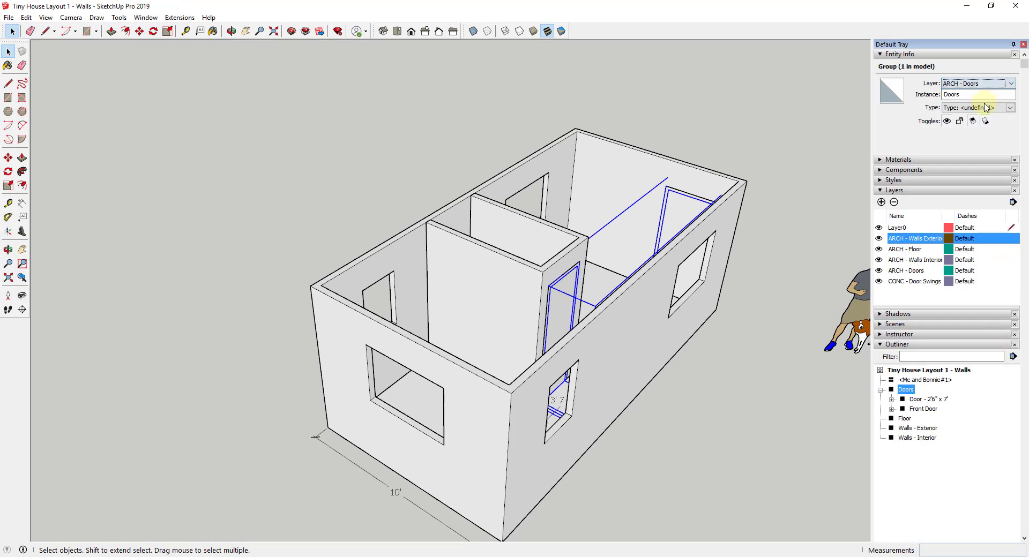
Step: Hide and show the ARCH - Doors layer to check that it controls both doors in the Doors group
click(879, 272)
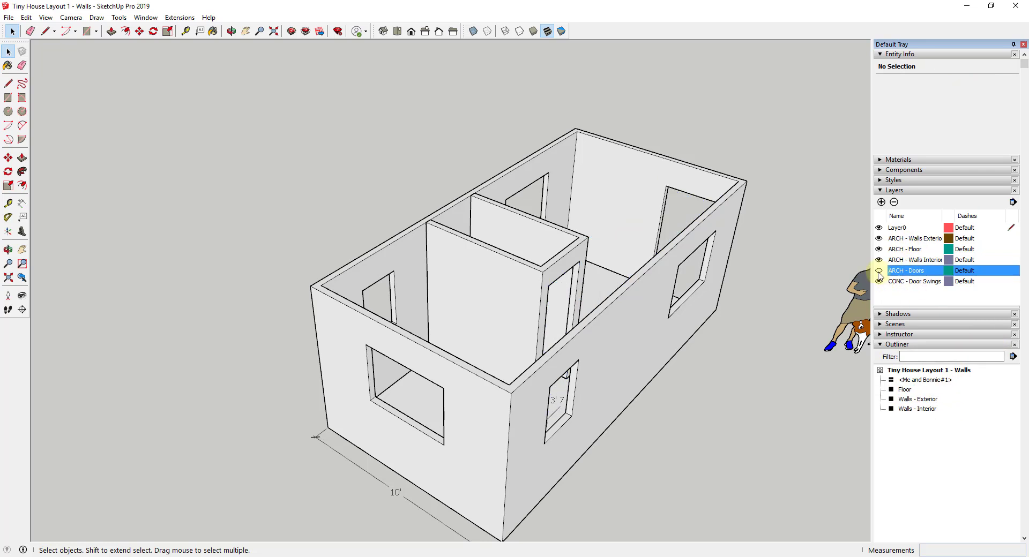
click(879, 272)
middle_drag(440, 220, 640, 252)
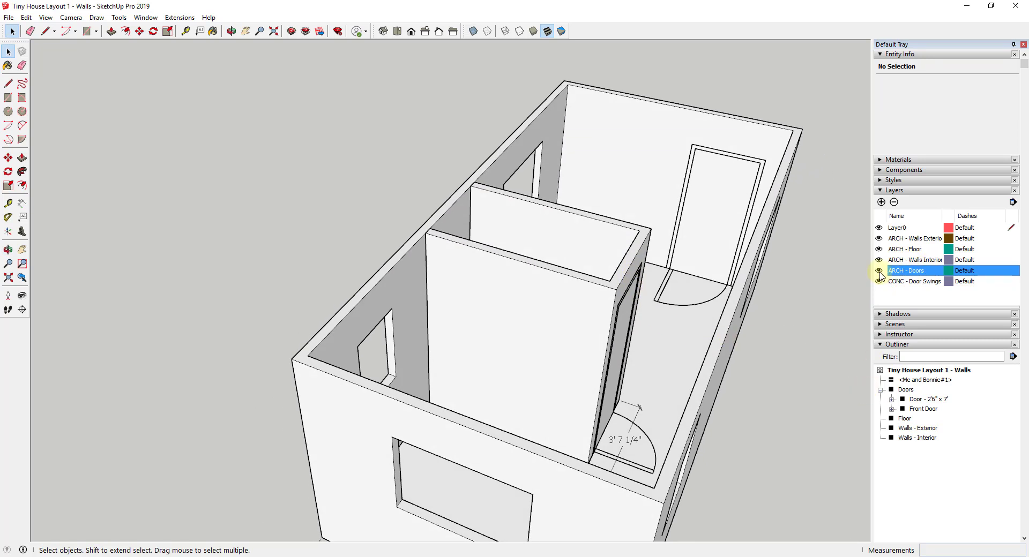
click(906, 392)
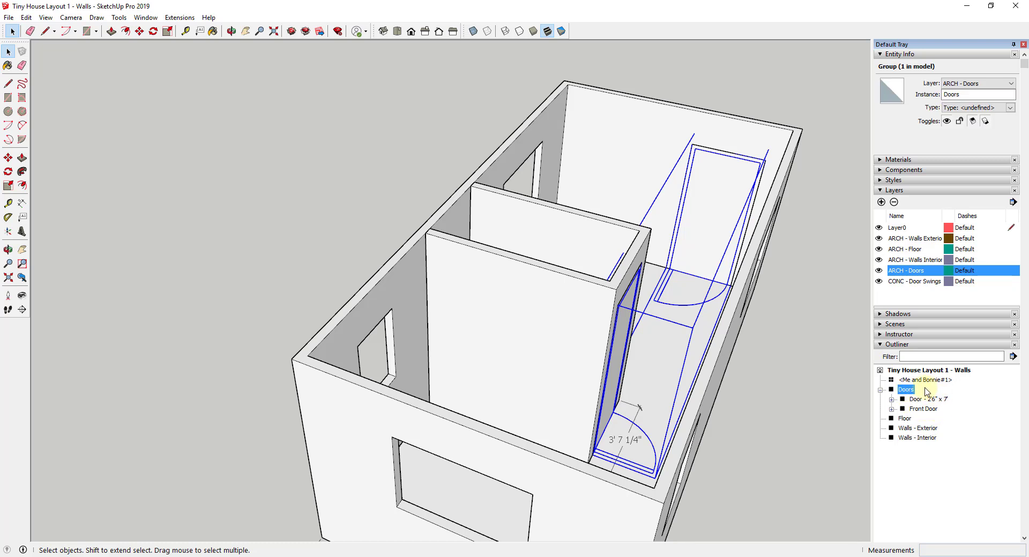
click(879, 271)
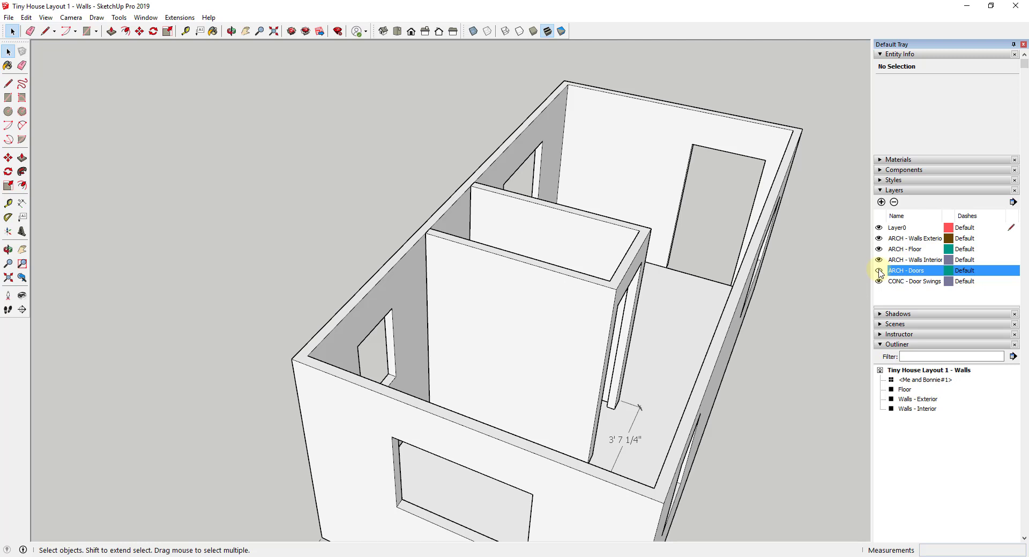
click(878, 271)
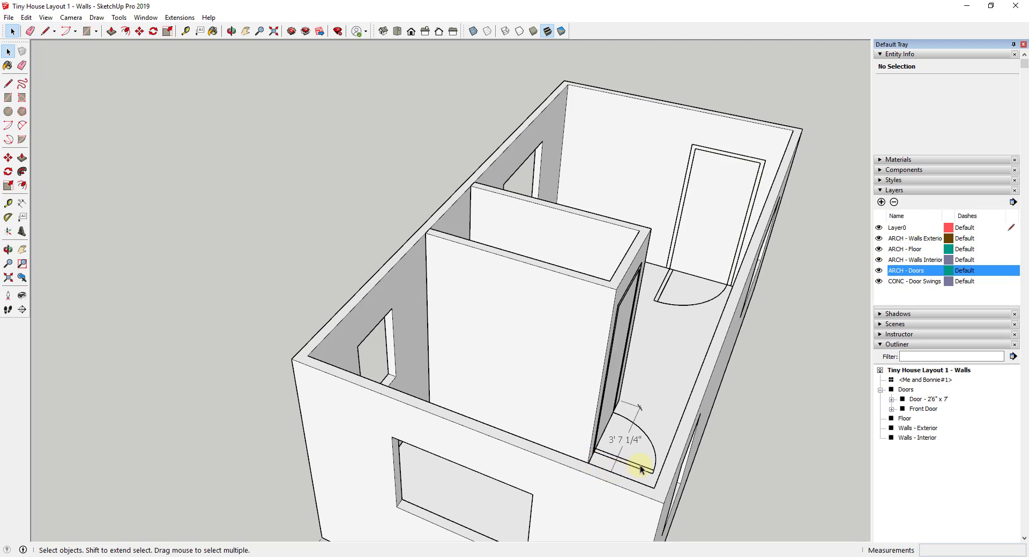
Step: Check the layer assignment of the Door Swing group nested in Door - 2'6" x 7'
click(891, 399)
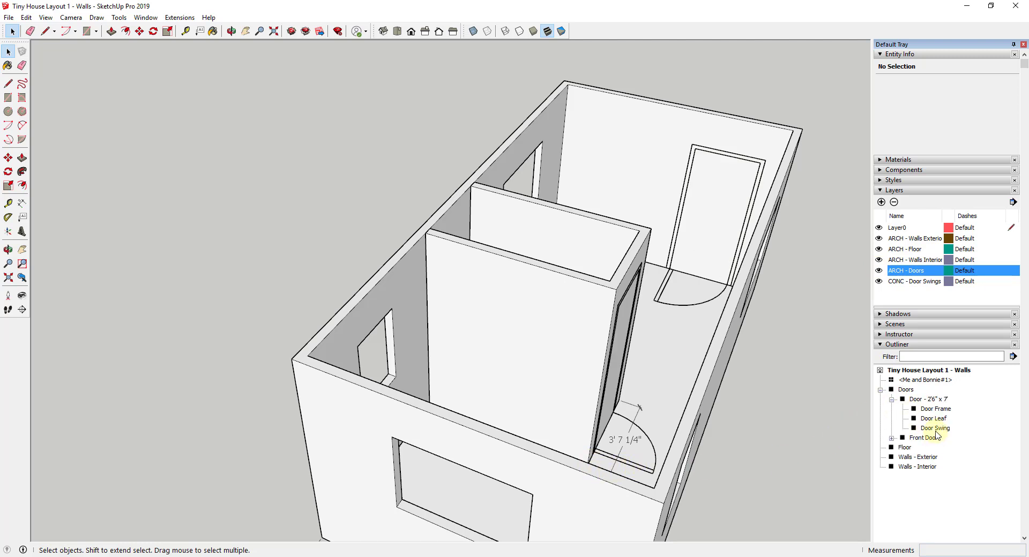
click(936, 429)
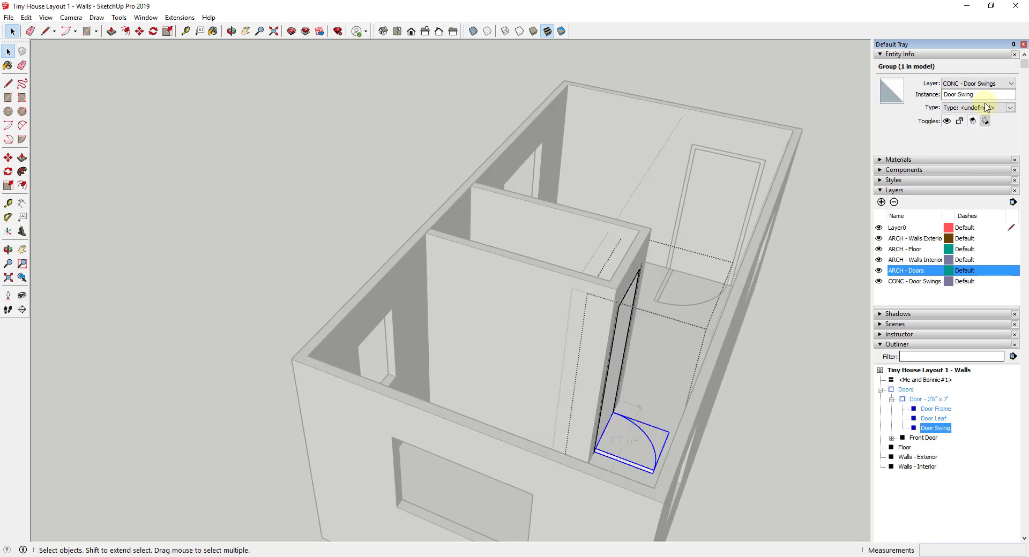
click(670, 275)
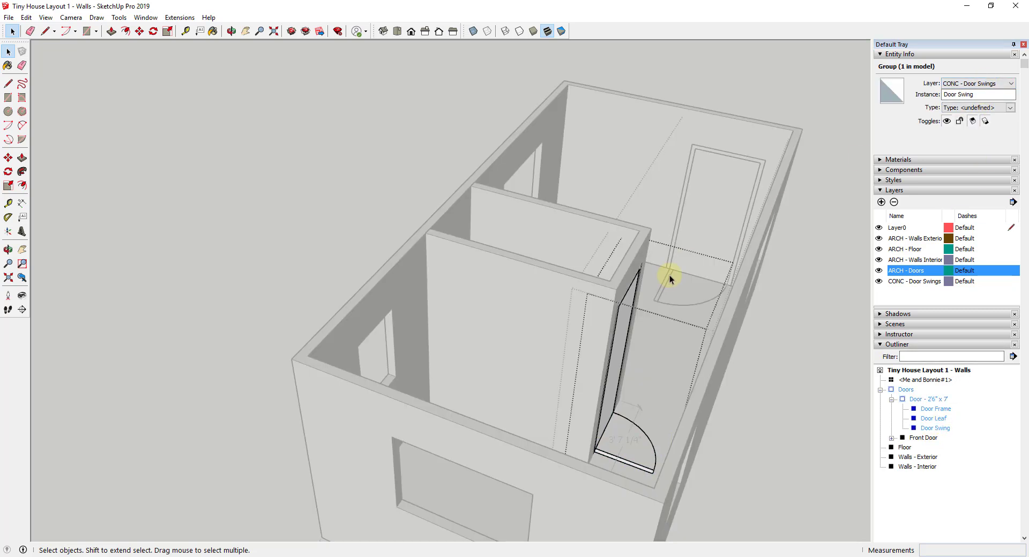
click(821, 310)
Step: Toggle the CONC - Door Swings layer off and on to check its effect on both doors' plan swings
click(879, 281)
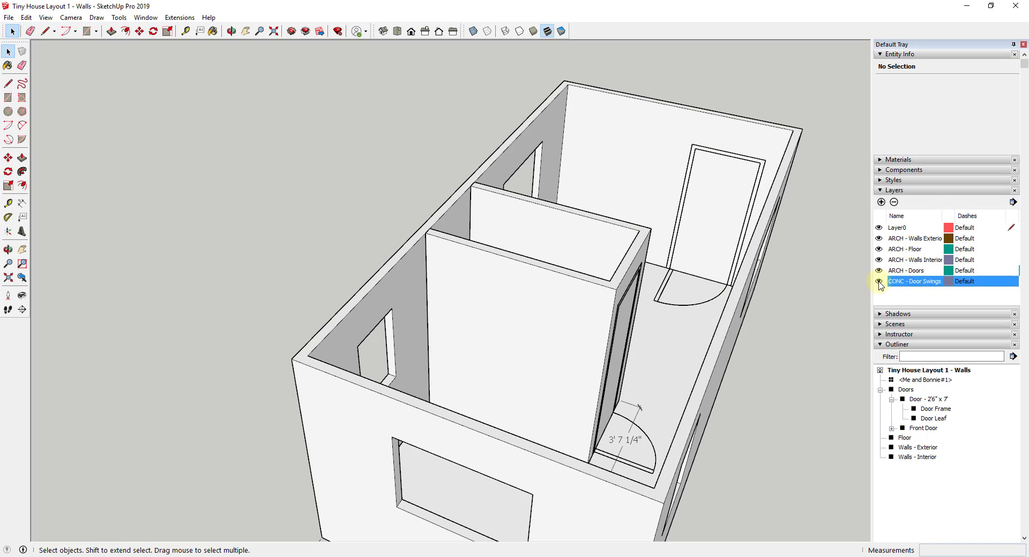
click(879, 281)
click(878, 281)
click(878, 281)
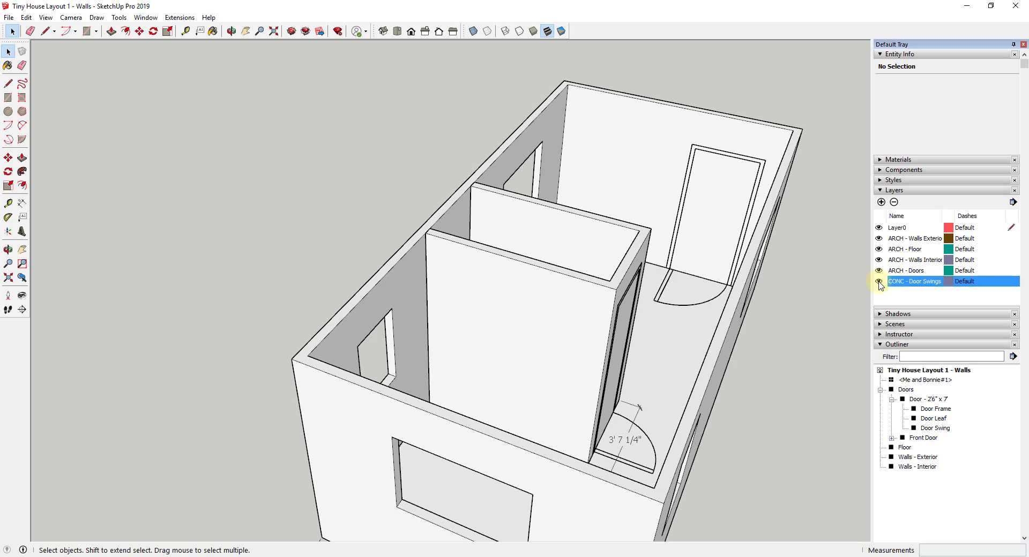
click(879, 281)
click(879, 281)
click(879, 281)
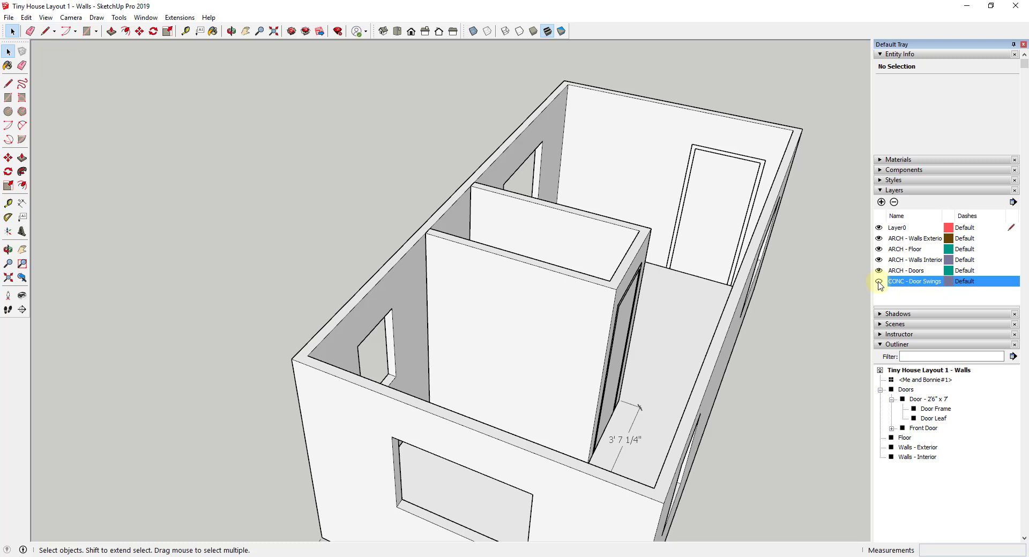
click(879, 281)
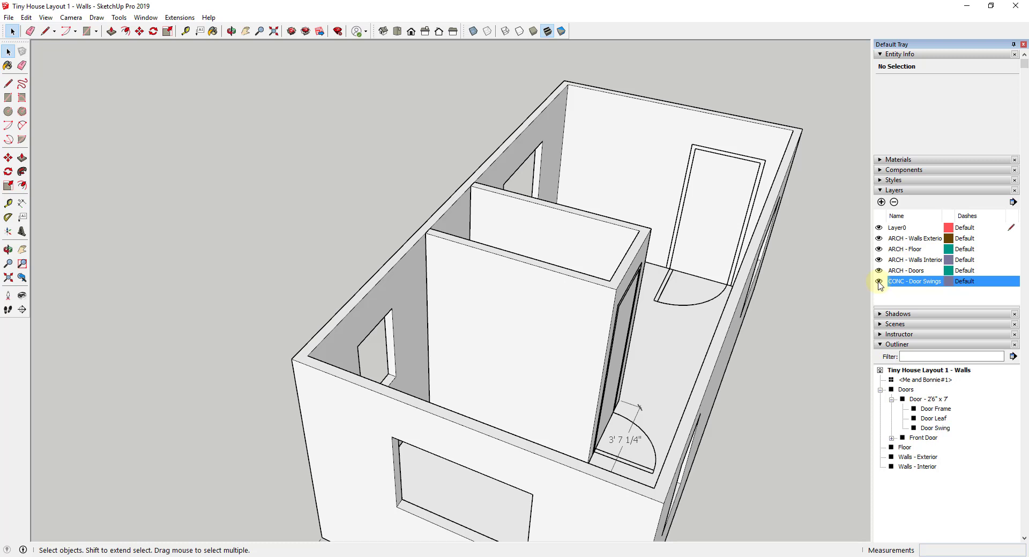
click(878, 281)
click(879, 282)
Step: Draw a rectangle filling the larger window opening in the long exterior wall, from its lower corner to the opposite upper corner
middle_drag(792, 322, 735, 333)
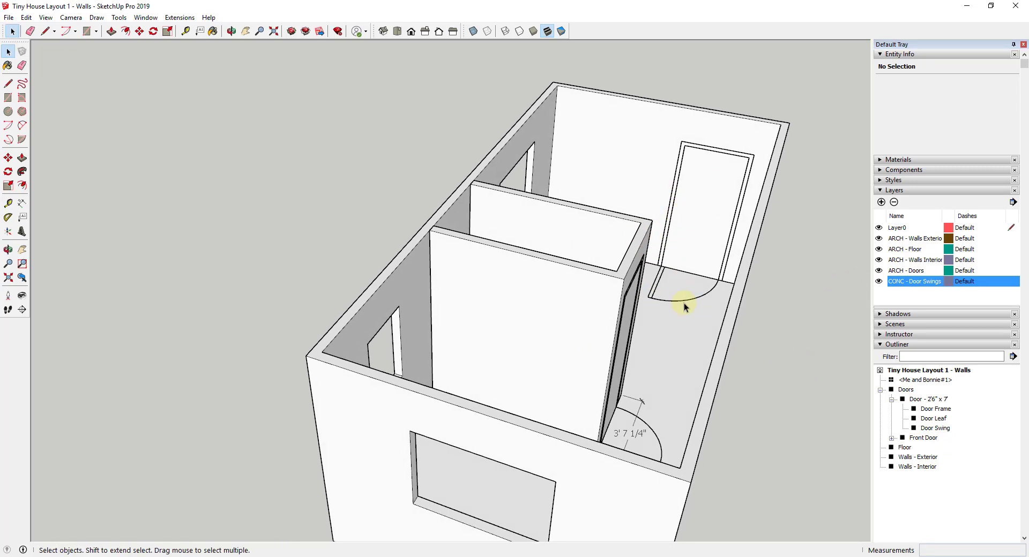
middle_drag(684, 303, 620, 276)
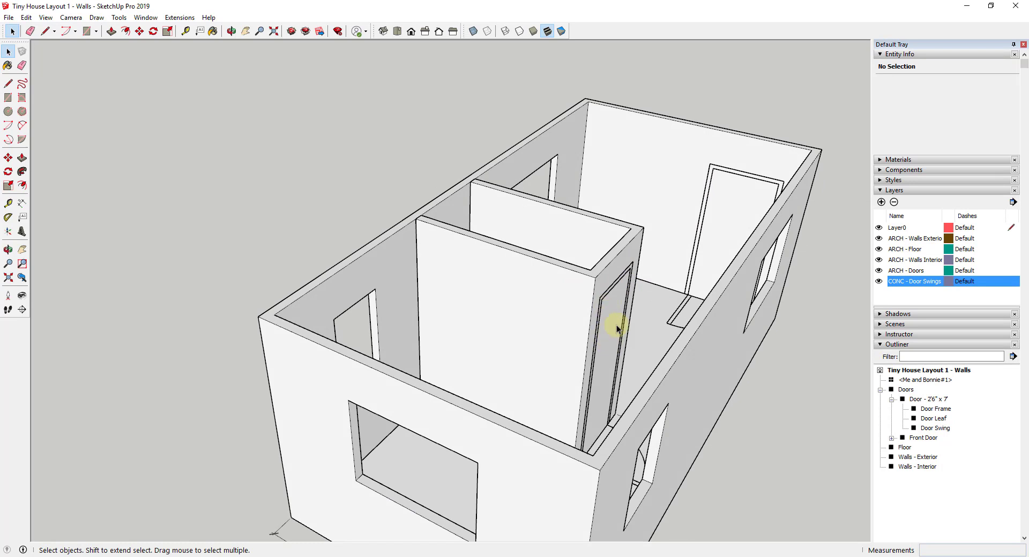
scroll(611, 332, down, 5)
middle_drag(661, 304, 745, 285)
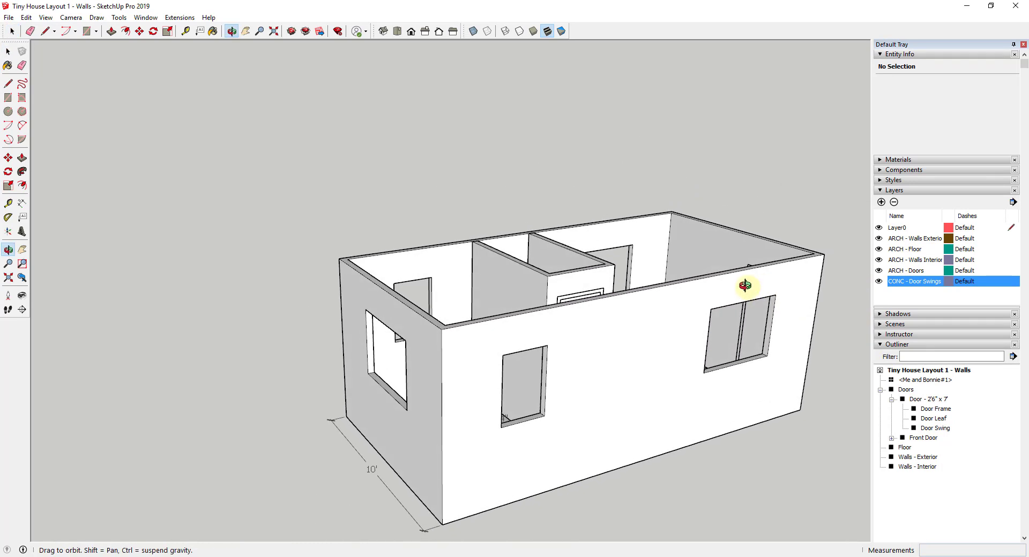
scroll(808, 303, up, 6)
key(r)
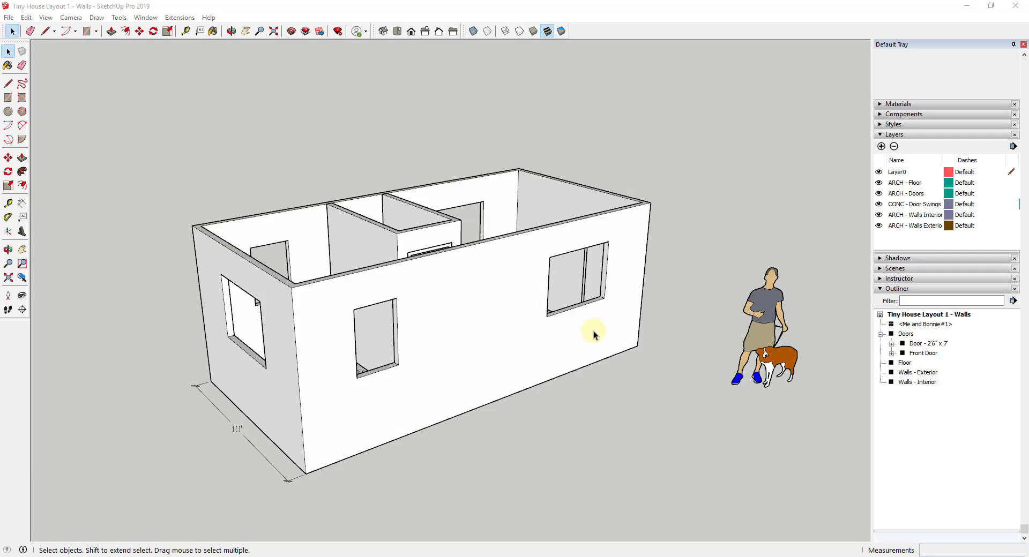
scroll(625, 227, up, 5)
middle_drag(625, 227, 489, 322)
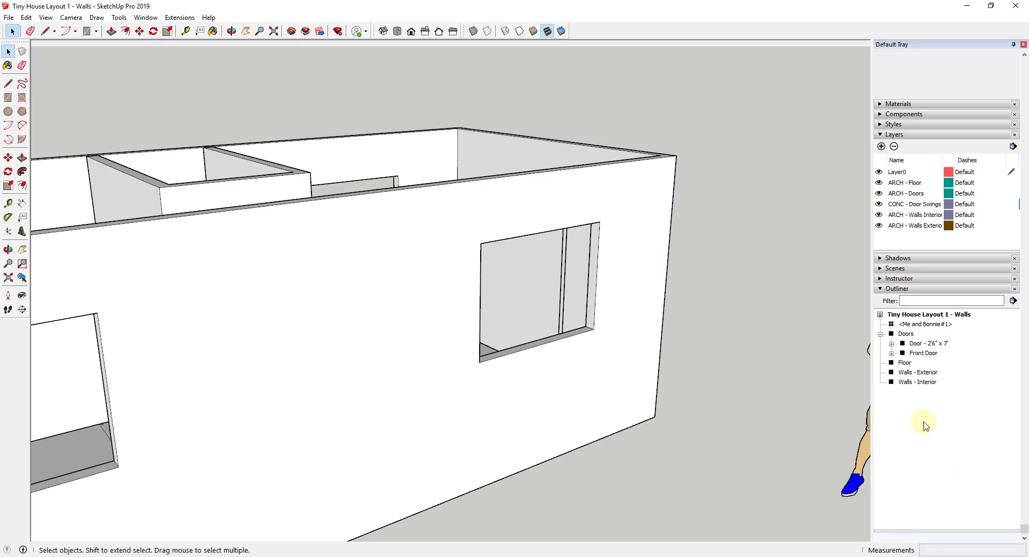
middle_drag(629, 335, 620, 300)
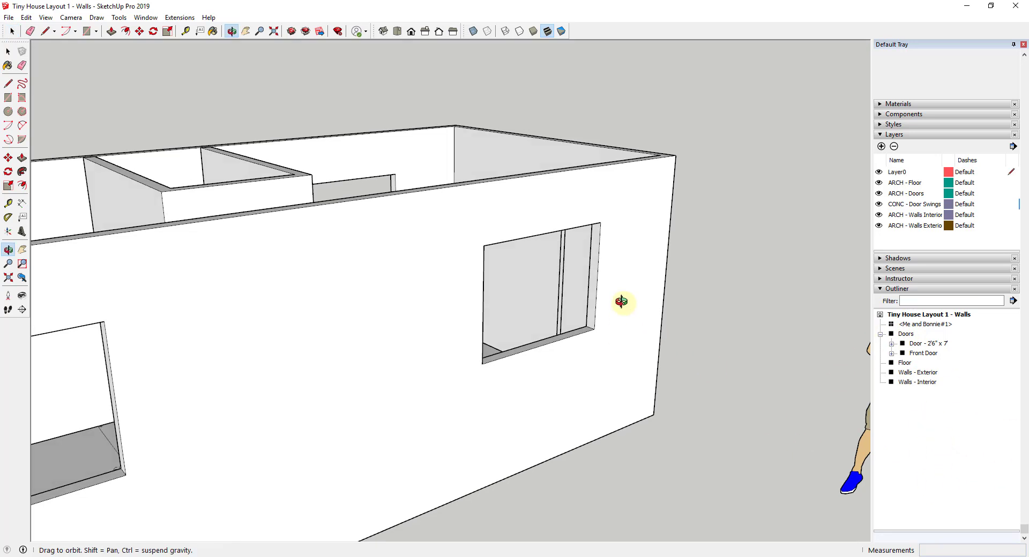
key(r)
click(482, 364)
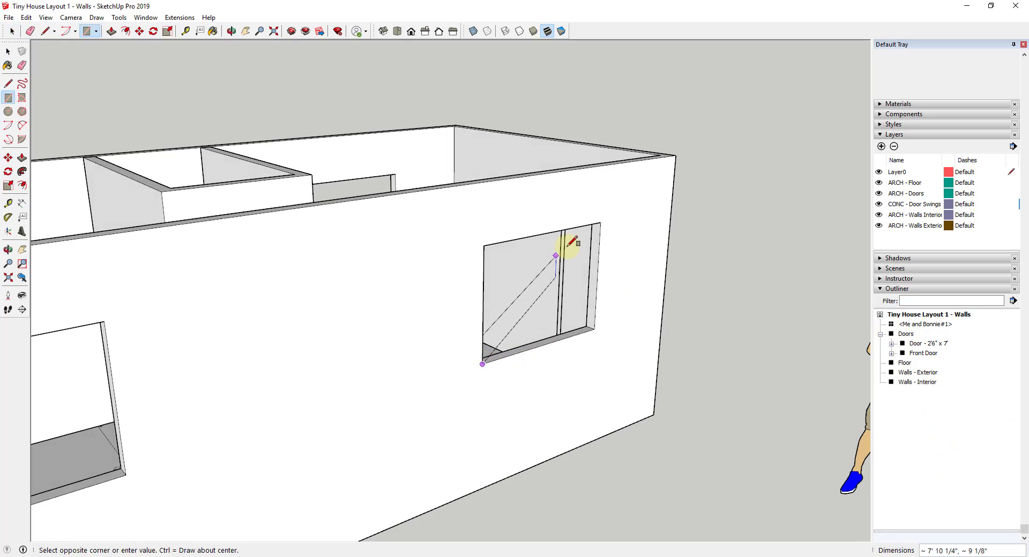
click(600, 222)
Step: Offset the window rectangle's edges inward to outline the window frame
middle_drag(600, 223, 562, 292)
key(space)
click(574, 287)
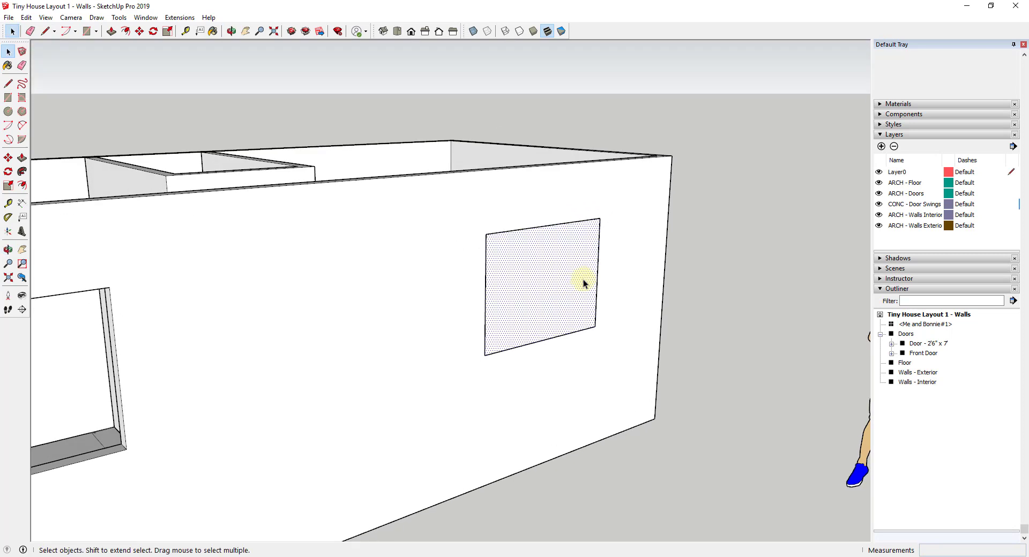
key(f)
click(599, 268)
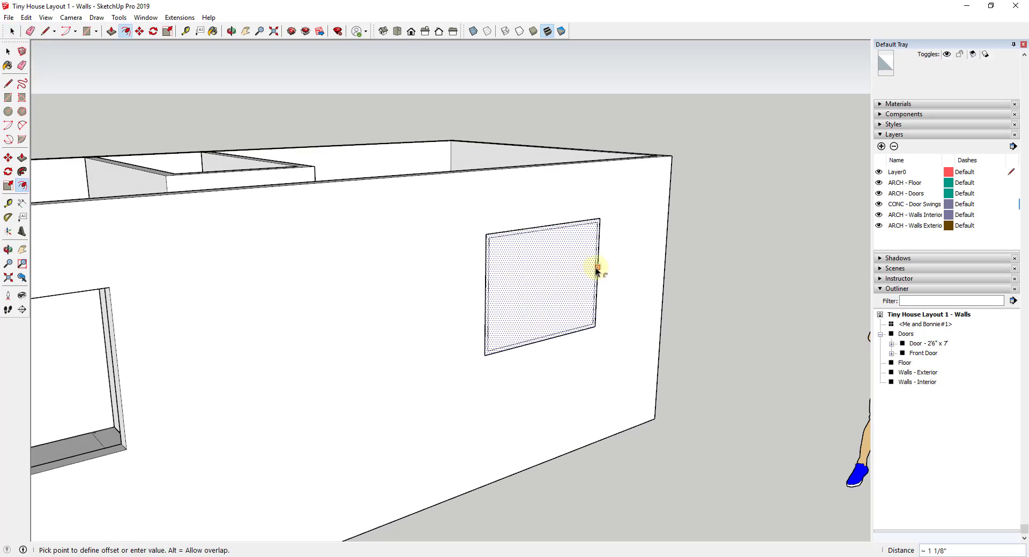
click(596, 268)
key(space)
Step: Push/Pull the window frame outline through the wall thickness to the interior wall face
middle_drag(568, 278, 875, 351)
click(516, 268)
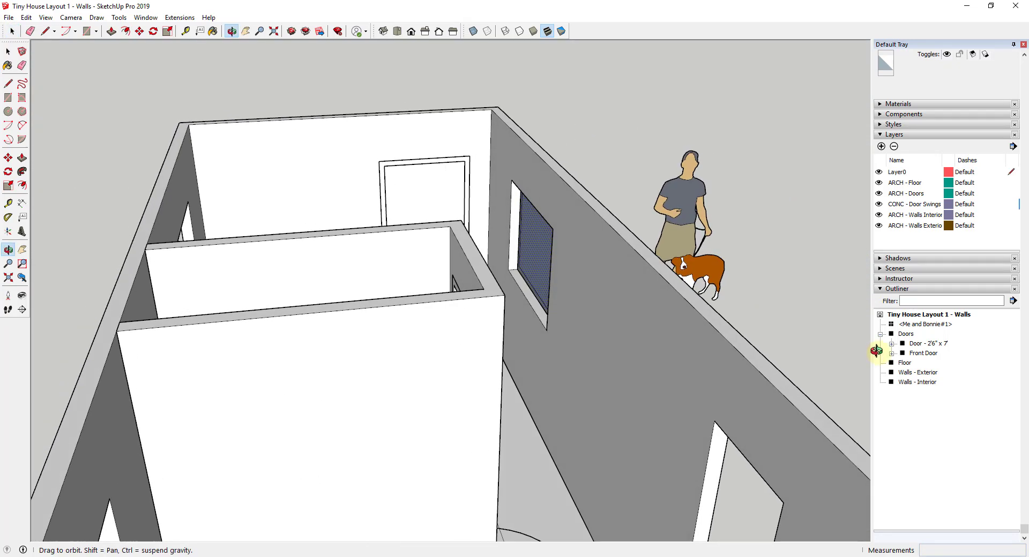
scroll(527, 239, up, 6)
key(space)
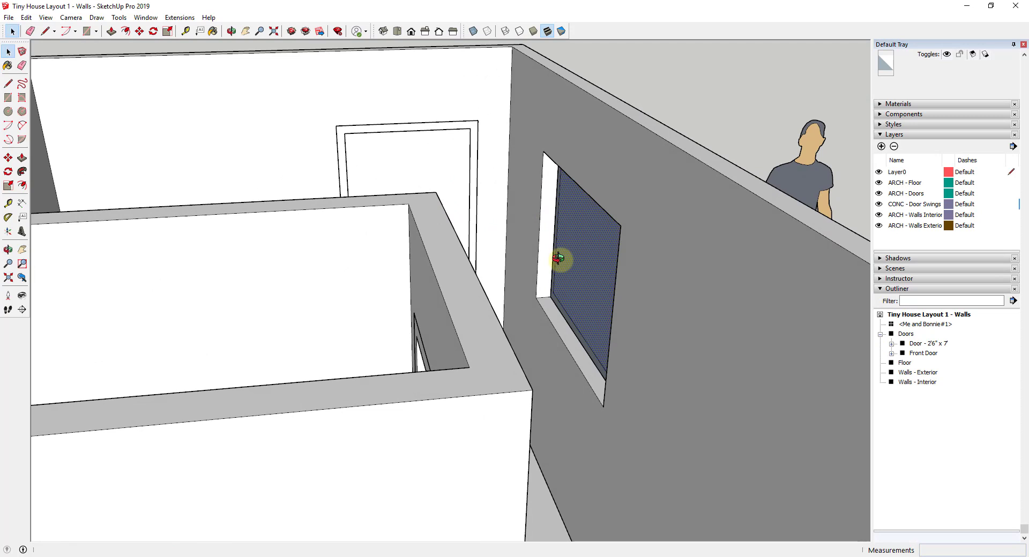
key(p)
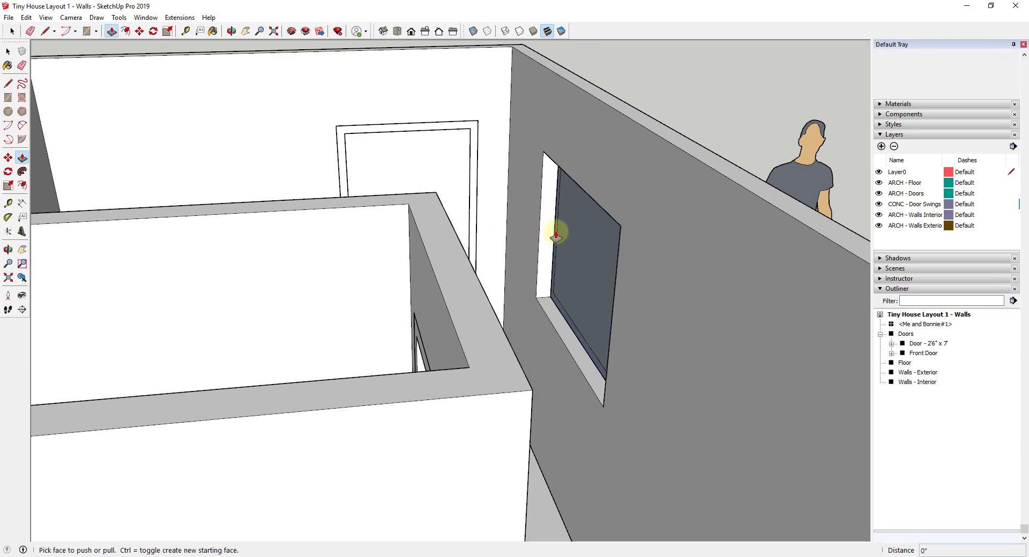
click(552, 234)
click(543, 152)
key(space)
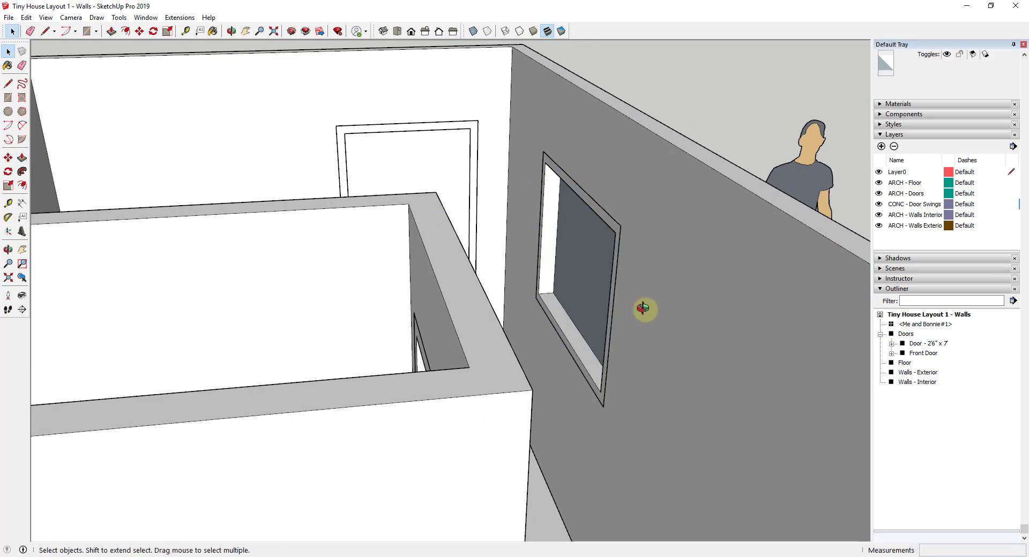
Step: Delete the face filling the opening inside the window frame
middle_drag(643, 310, 299, 252)
click(496, 280)
key(Delete)
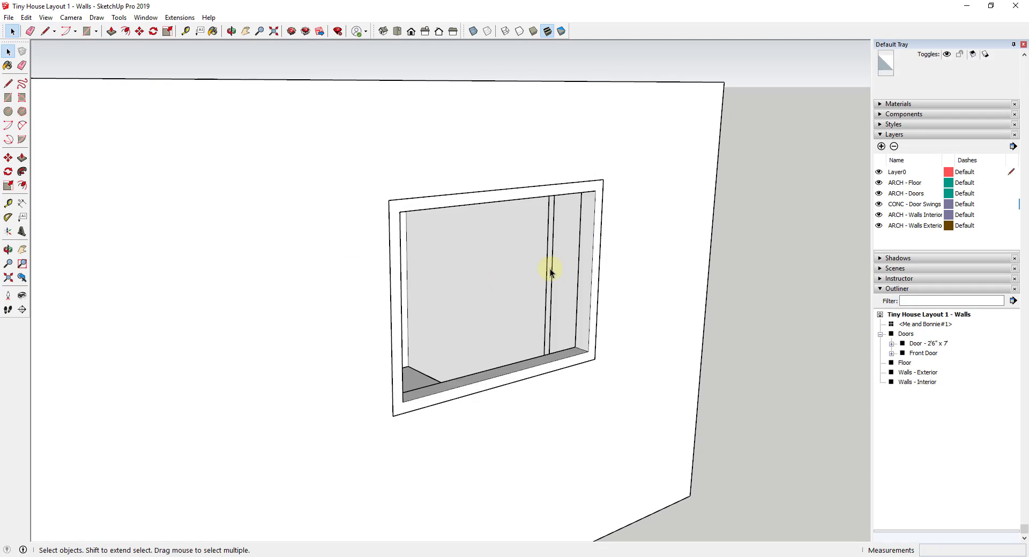
key(f)
key(space)
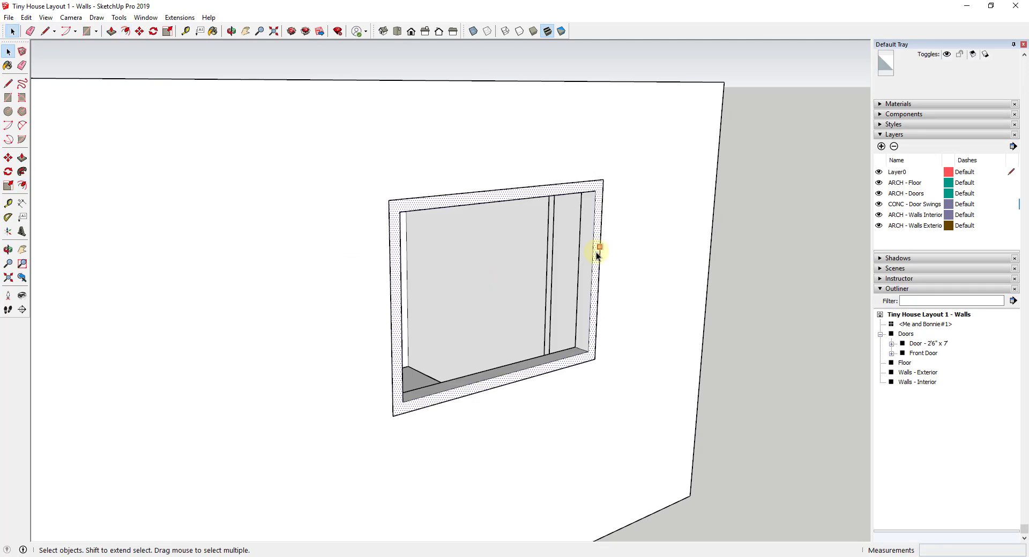
Step: Group all the connected geometry of the extruded window frame
triple_click(597, 250)
right_click(587, 248)
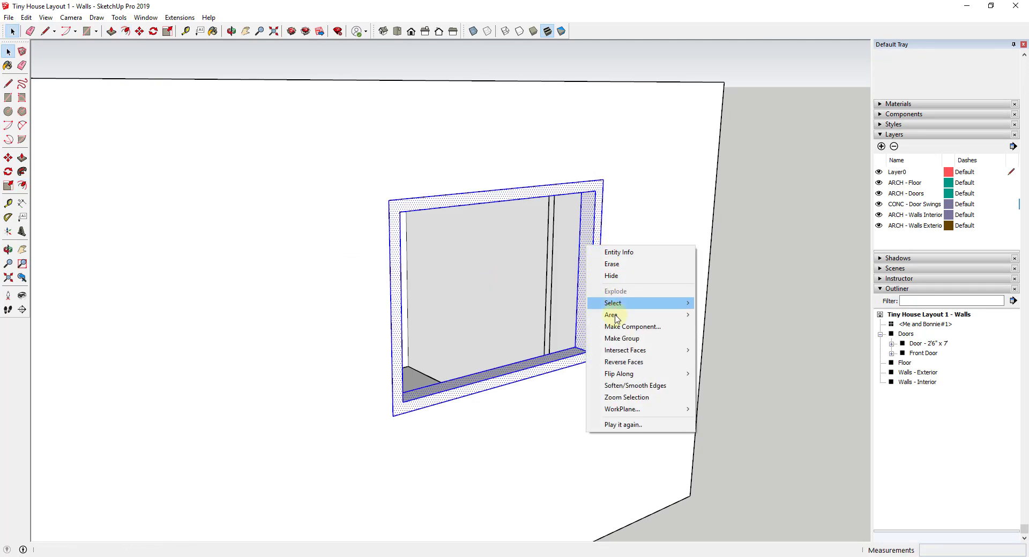
click(623, 339)
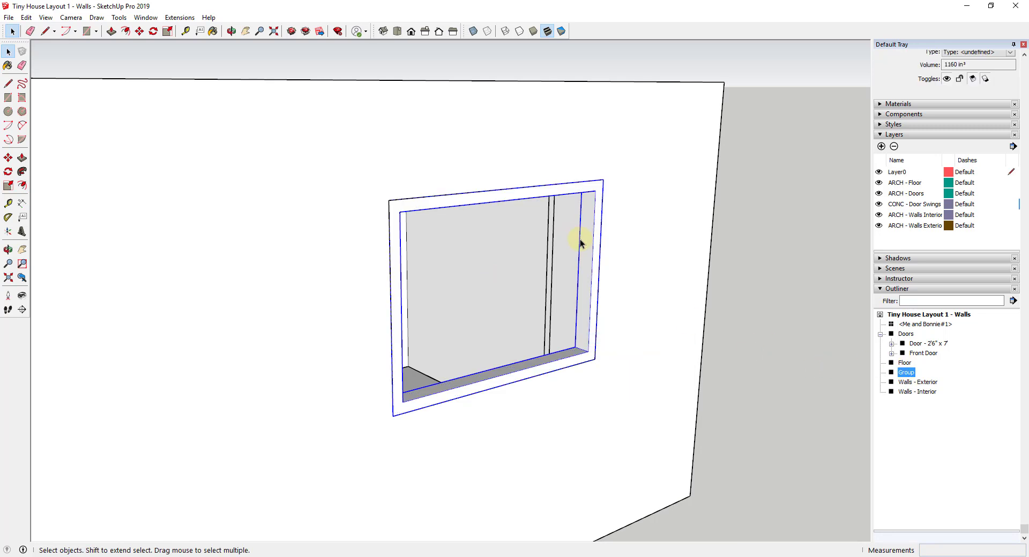
Step: Measure the window's outer size and rename its group as Window - 4' x 3'
right_click(906, 372)
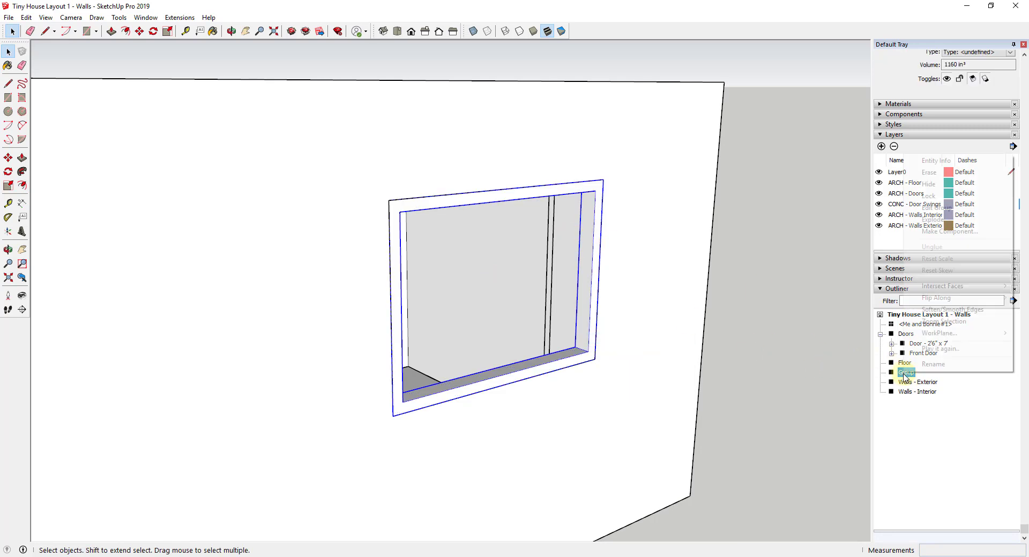
click(185, 33)
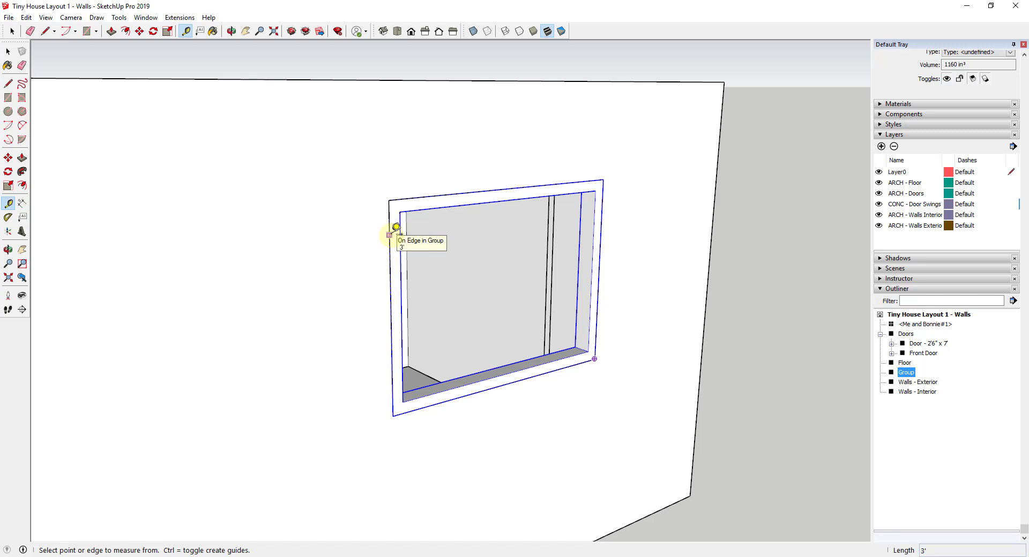
key(space)
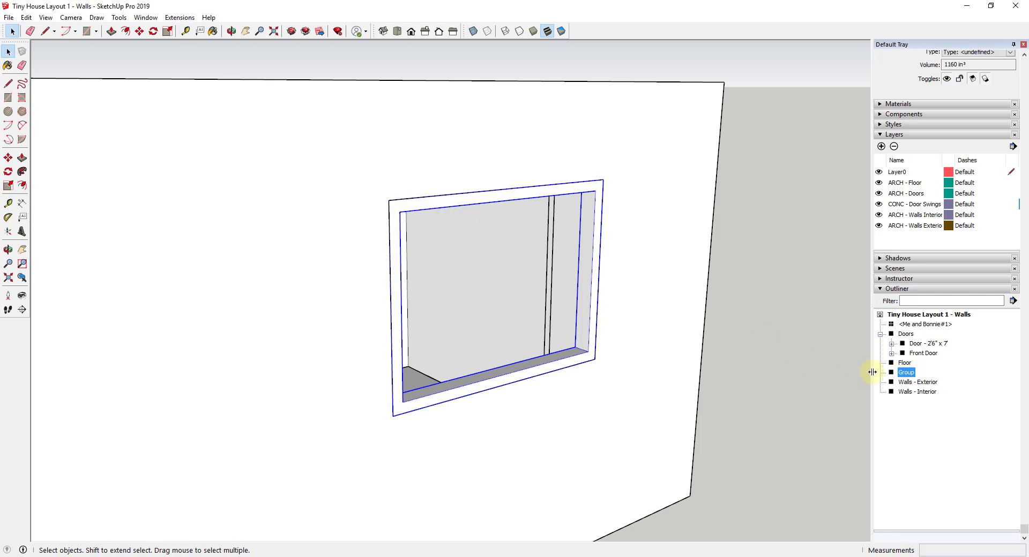
right_click(909, 377)
click(950, 371)
text(Window -)
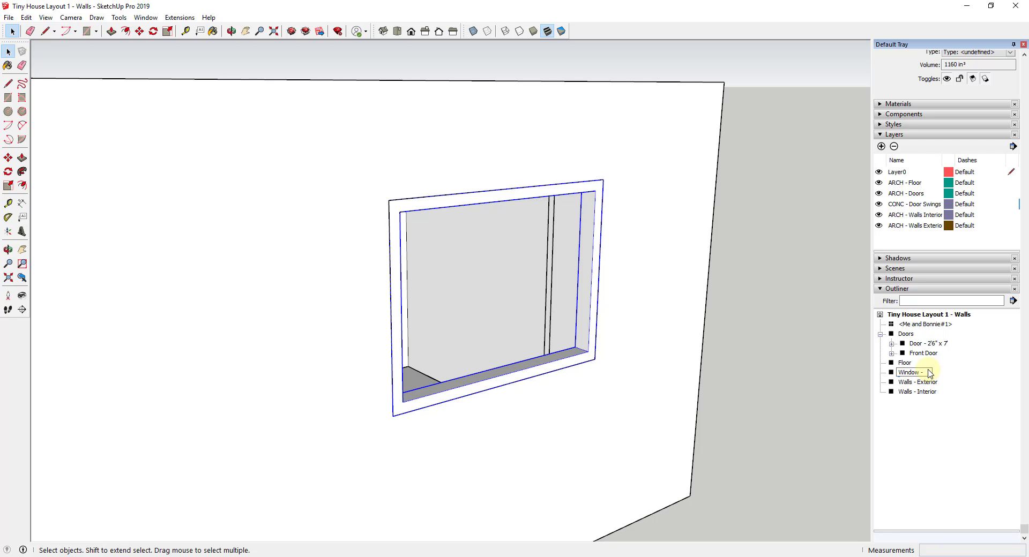
key(Escape)
right_click(930, 374)
click(929, 375)
key(BackSpace)
key(Return)
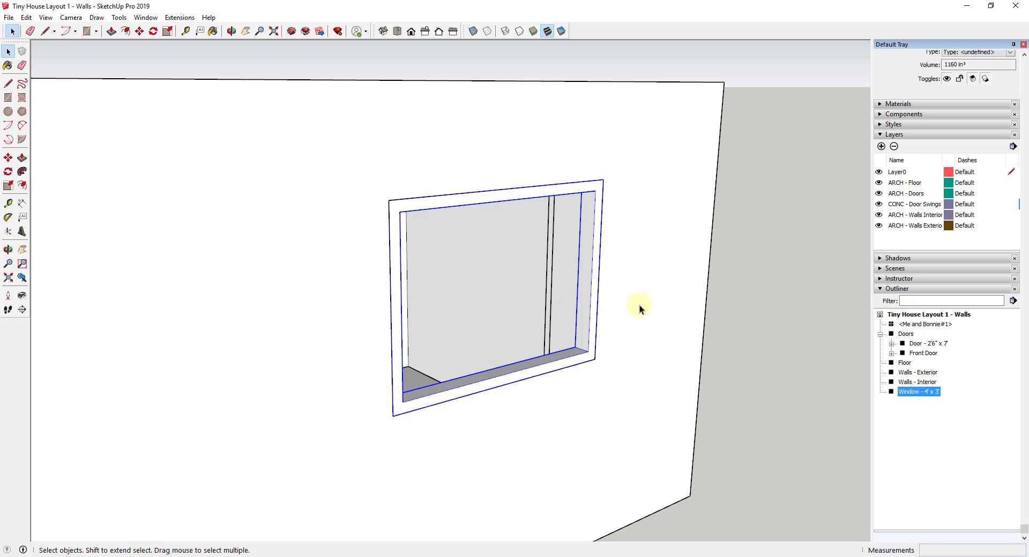
Step: Make a nested group from the frame geometry inside the Window - 4' x 3' group and name it Frame
double_click(583, 307)
triple_click(580, 301)
right_click(581, 302)
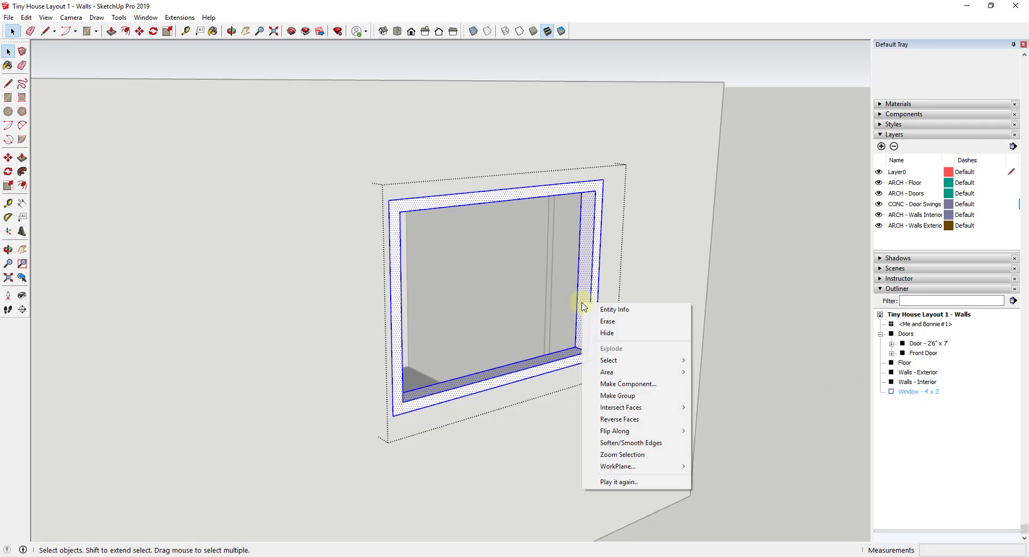
click(617, 395)
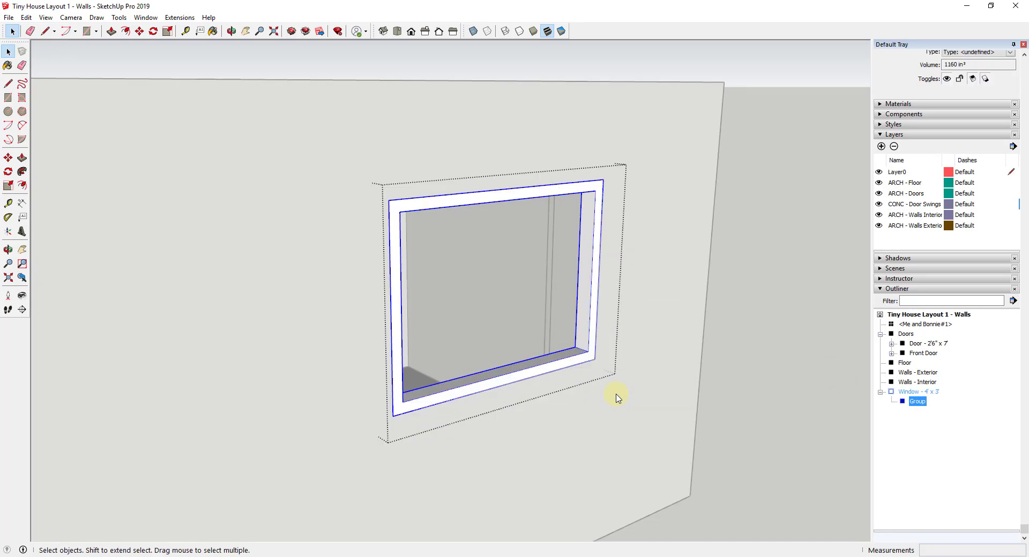
right_click(918, 408)
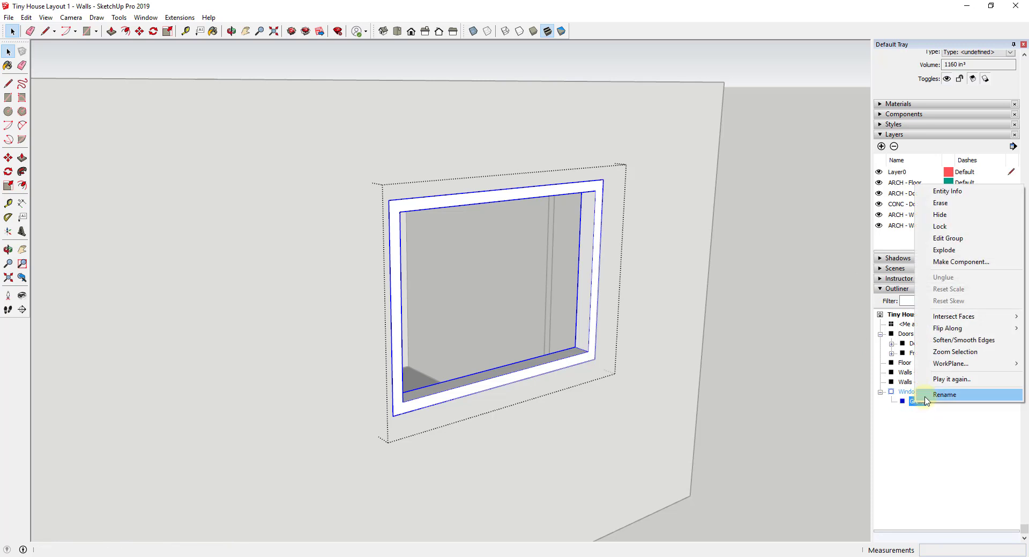
click(915, 386)
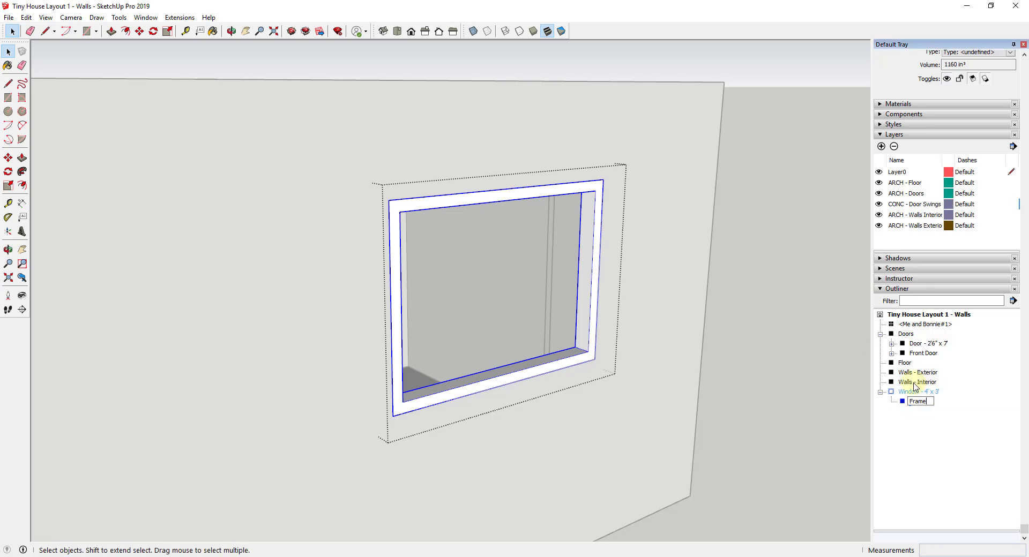
key(Return)
Step: Inside the Window - 4' x 3' group, outline one half of the opening with lines from the sill's midpoint to create a slider face
click(918, 392)
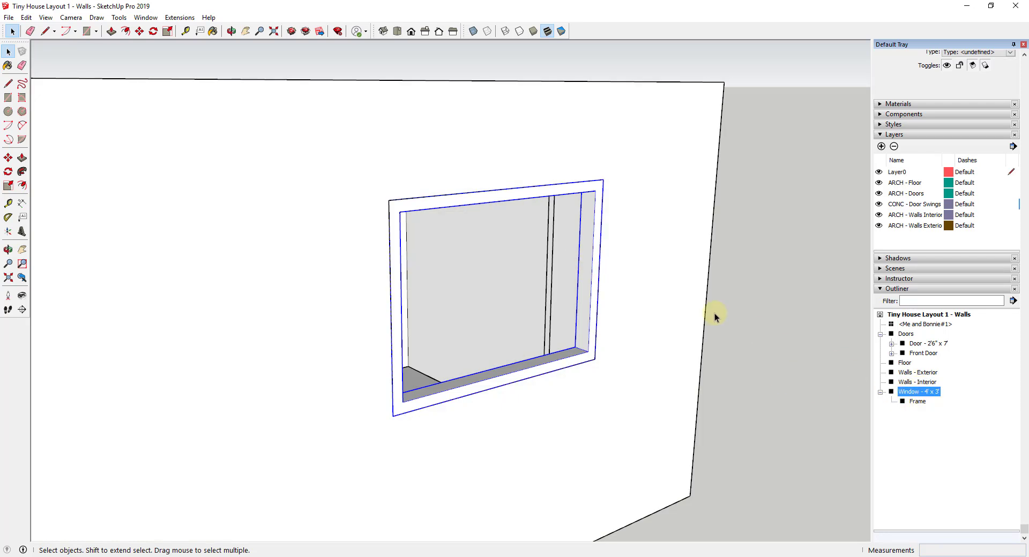
double_click(919, 396)
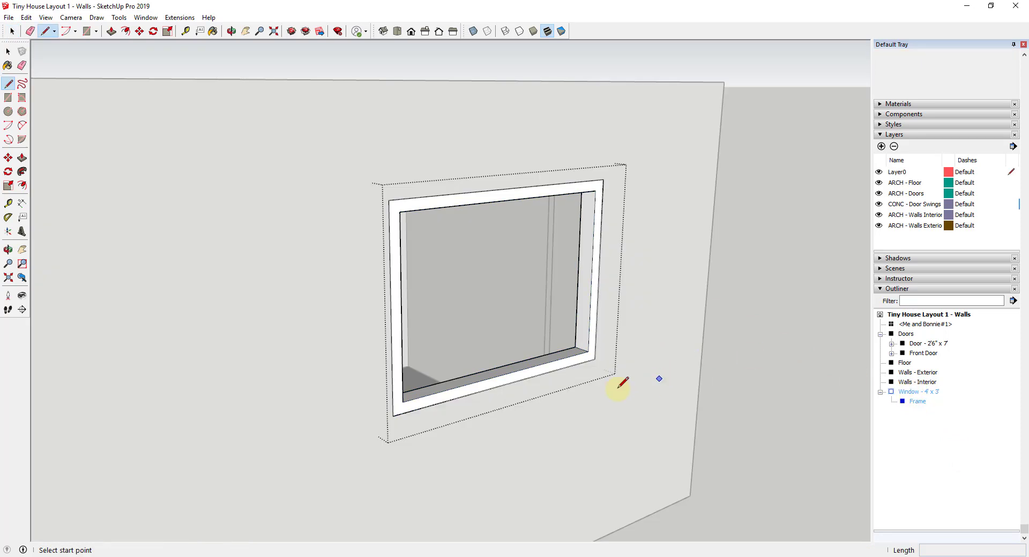
key(l)
click(504, 373)
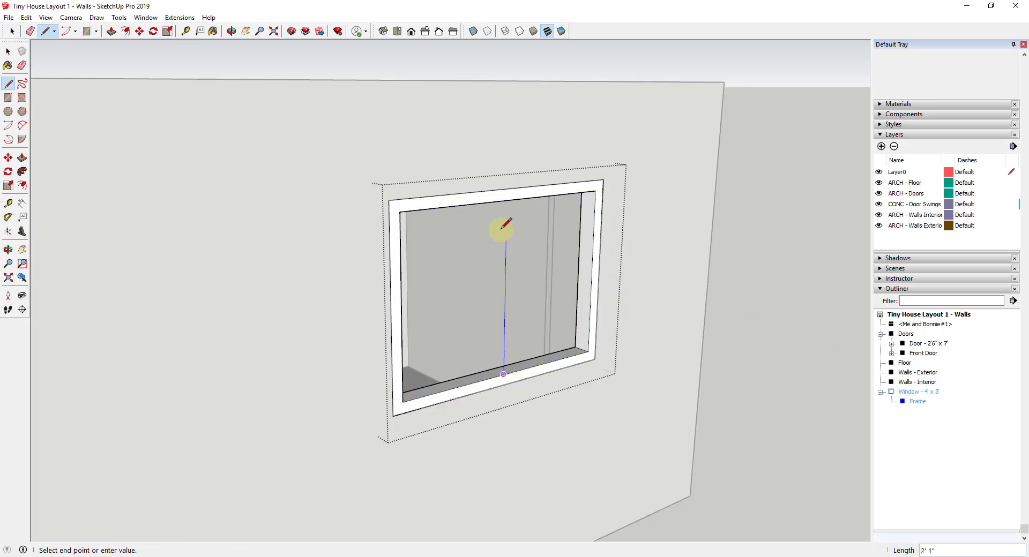
click(507, 200)
click(595, 192)
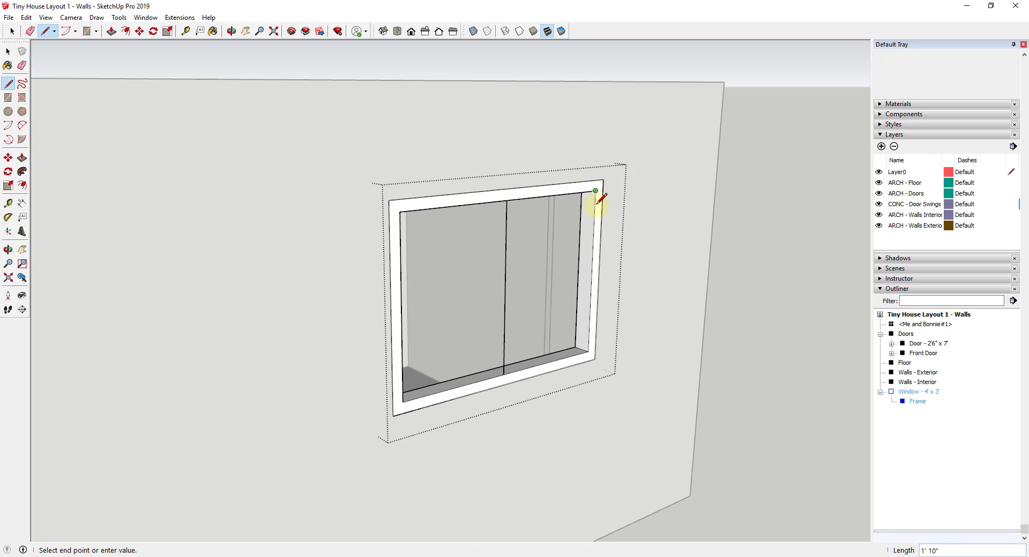
click(588, 351)
click(504, 374)
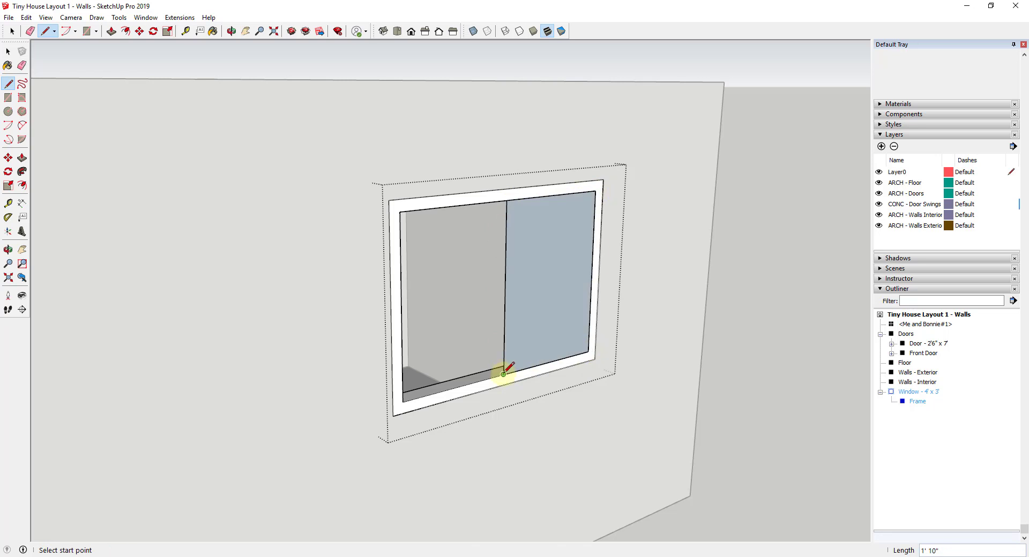
Step: Offset the slider face's edges inward about 1 7/16" to outline the sash border
key(space)
scroll(567, 278, up, 2)
scroll(536, 260, up, 2)
key(f)
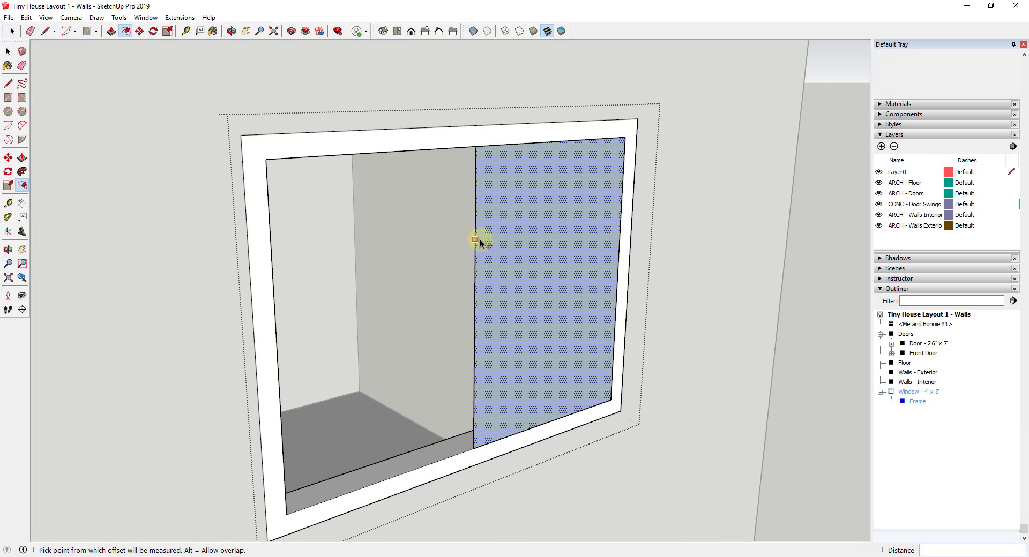
click(481, 239)
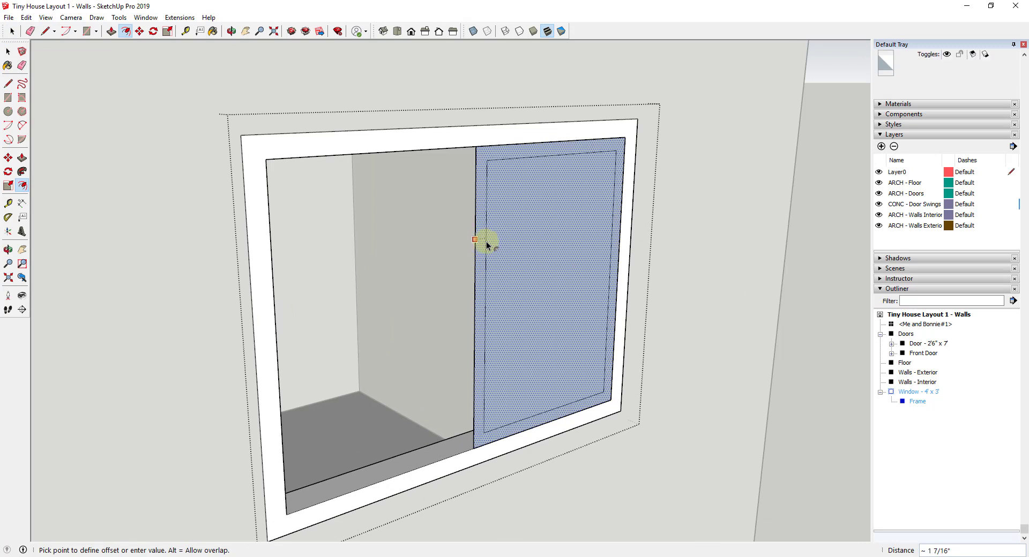
click(487, 241)
key(space)
Step: Hide the ARCH - Walls Exterior and ARCH - Walls Interior layers to expose the interior side of the window
middle_drag(491, 240, 866, 249)
click(879, 226)
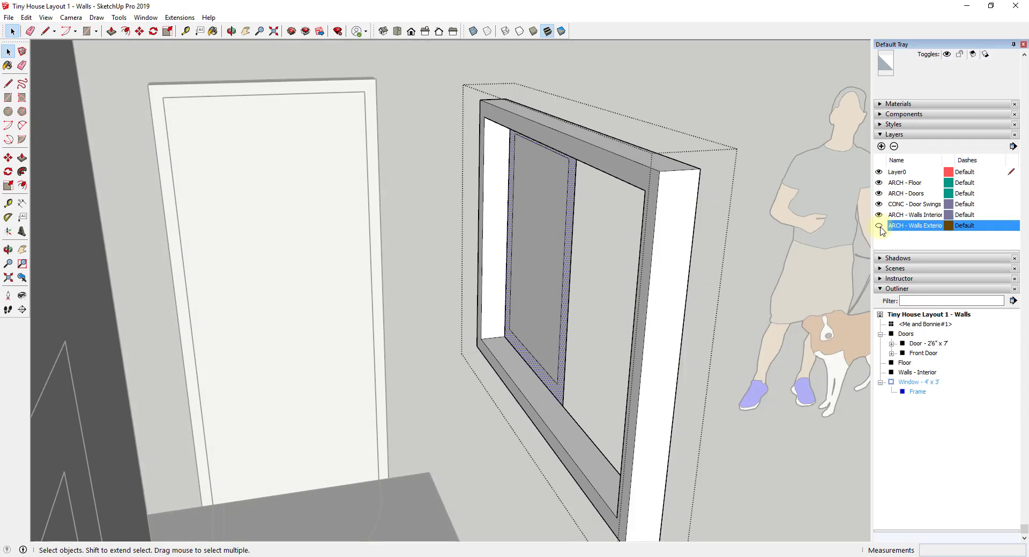
click(879, 215)
Step: Push/Pull the sash border toward the interior to give it thickness and delete the face inside it
middle_drag(874, 224, 682, 291)
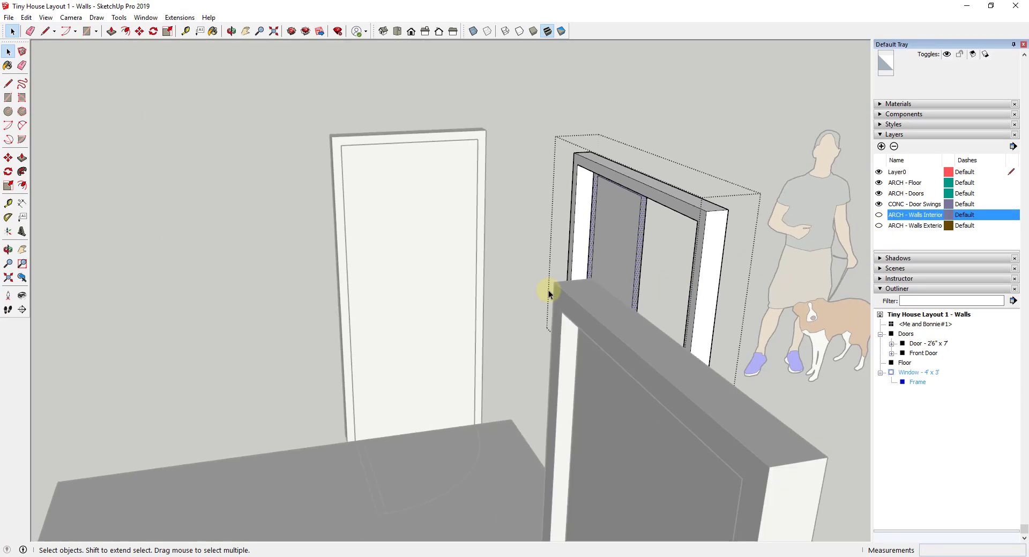
middle_drag(548, 294, 781, 214)
scroll(563, 300, up, 6)
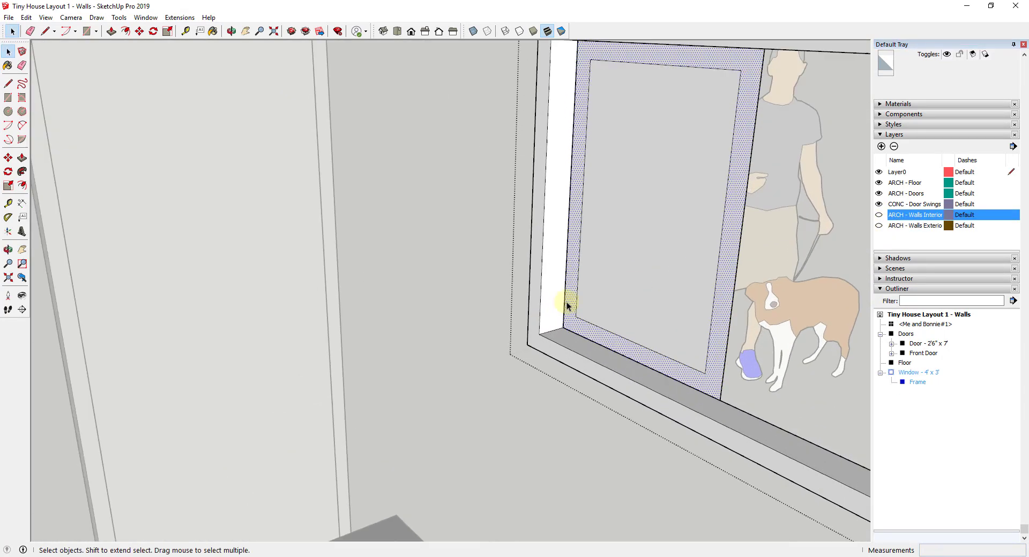
key(p)
drag(568, 321, 552, 333)
key(space)
middle_drag(659, 340, 724, 356)
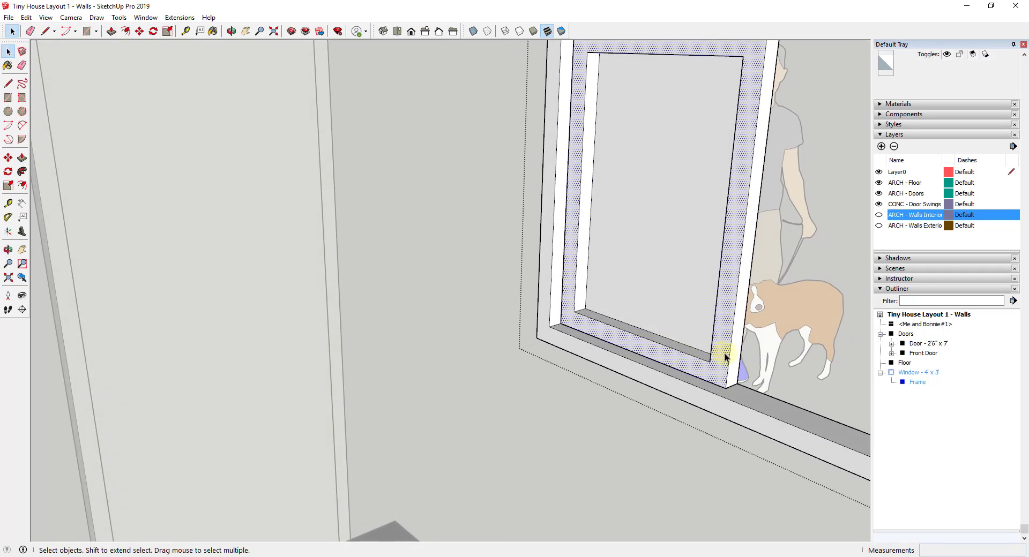
click(914, 393)
click(727, 269)
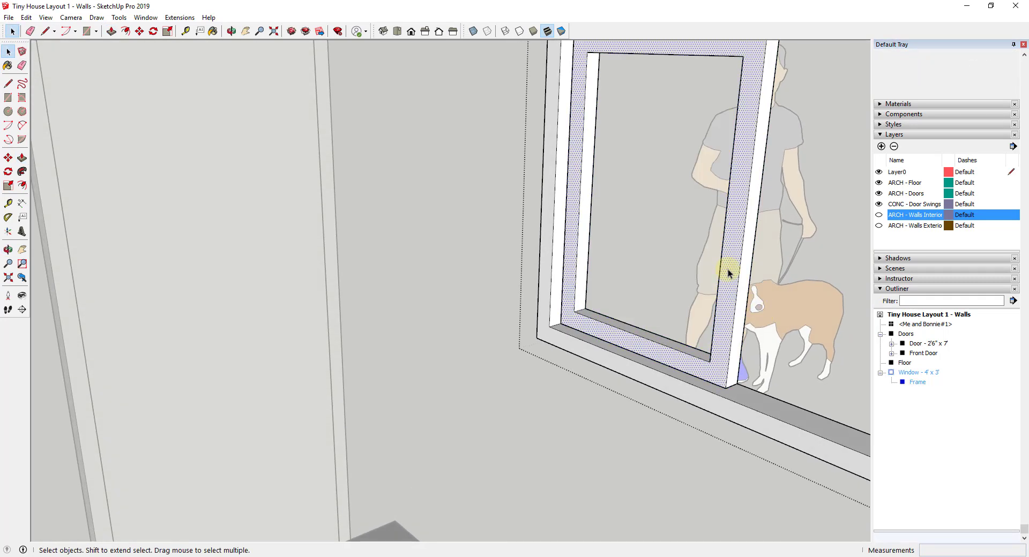
Step: Turn all the sash geometry into a component named Slider Frame
double_click(731, 273)
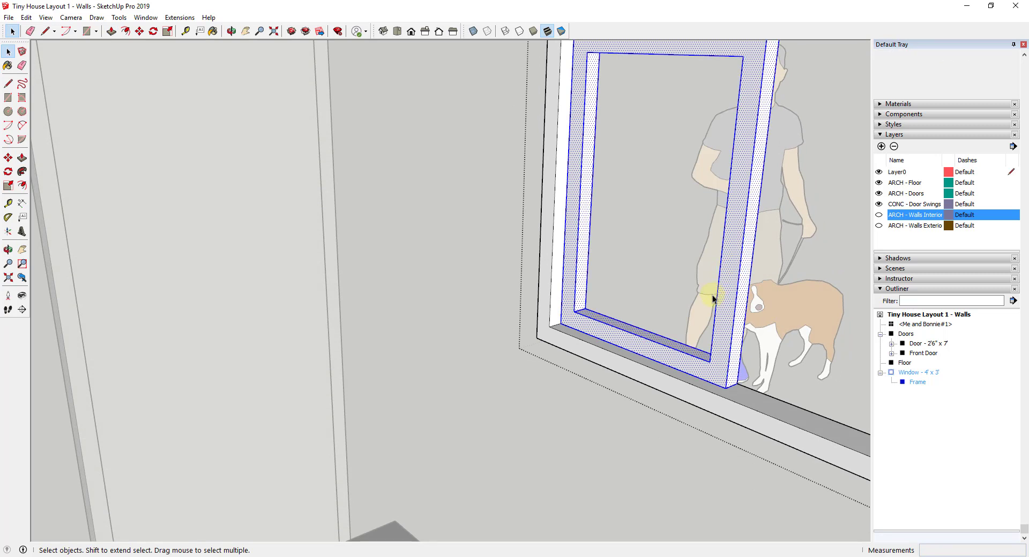
scroll(713, 297, down, 5)
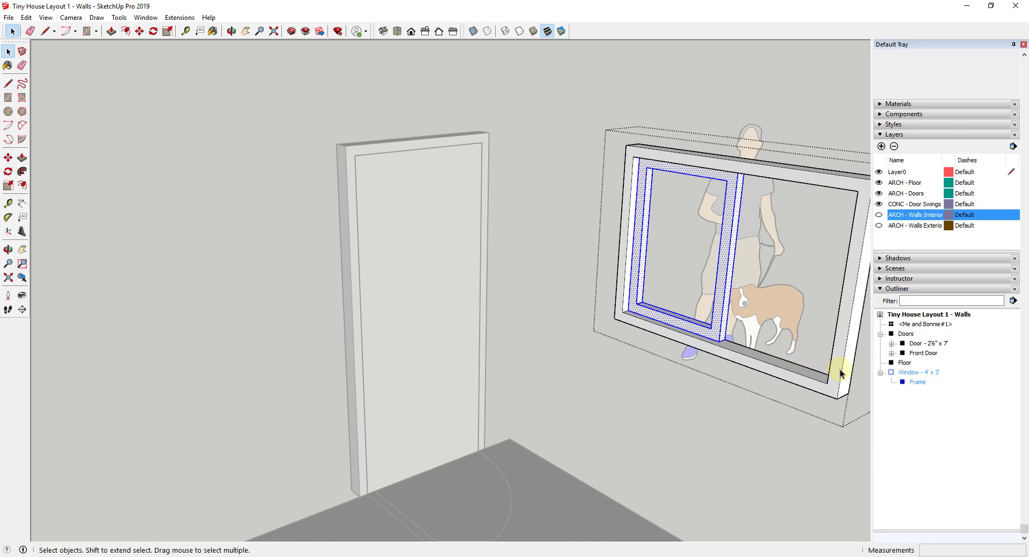
right_click(721, 276)
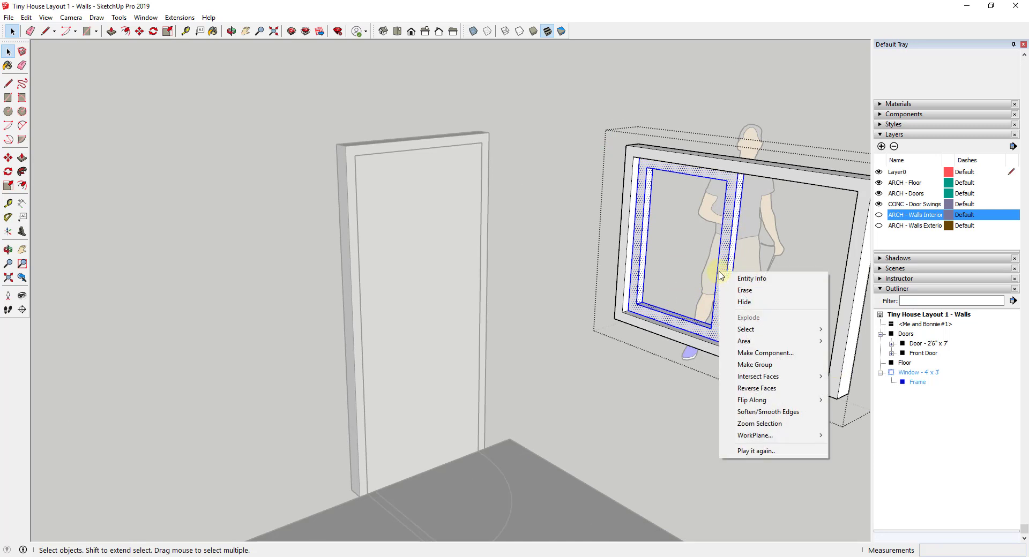
click(760, 352)
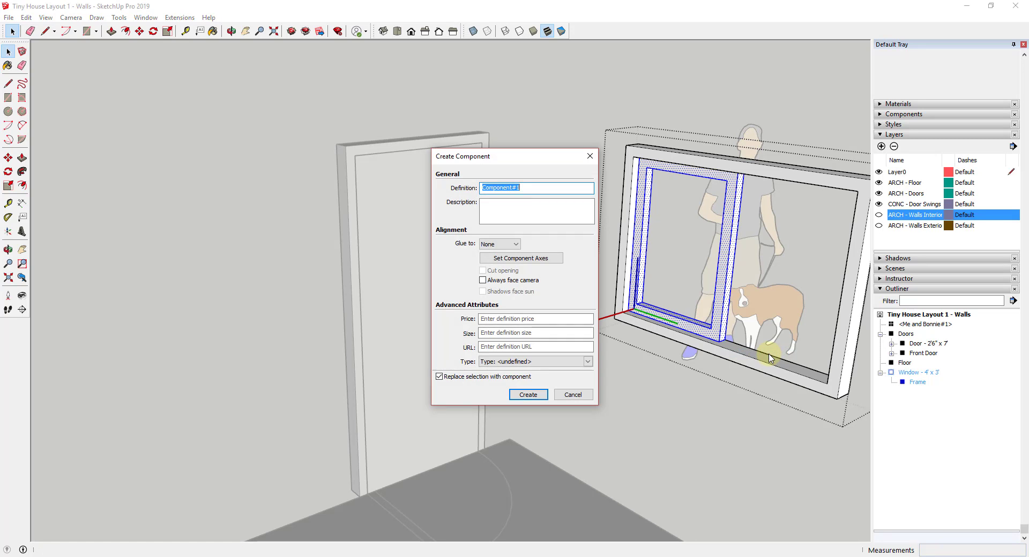
text(Slider Frame)
key(Return)
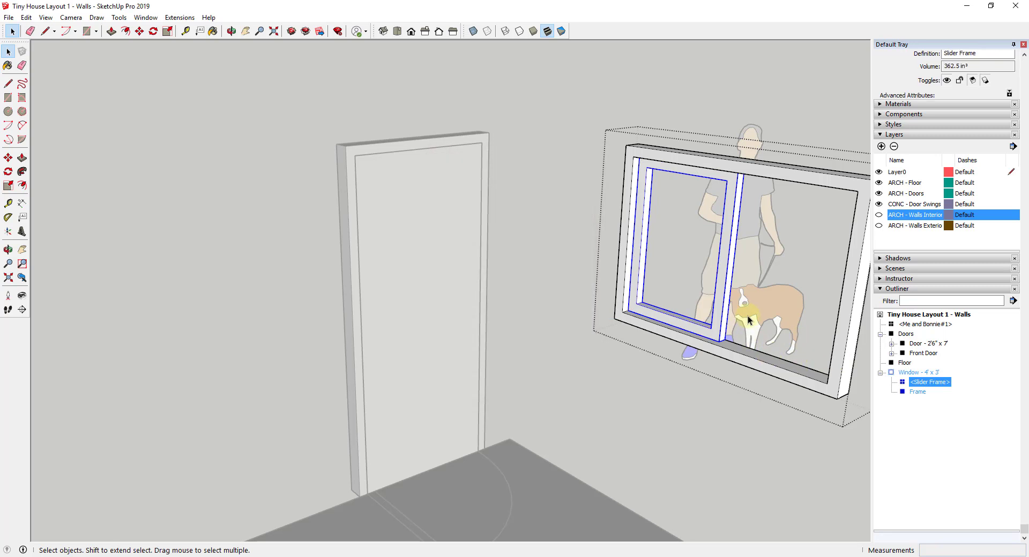
Step: Copy the Slider Frame component into the other half of the window opening, snapping it to the frame's lower corner
middle_drag(748, 320, 667, 336)
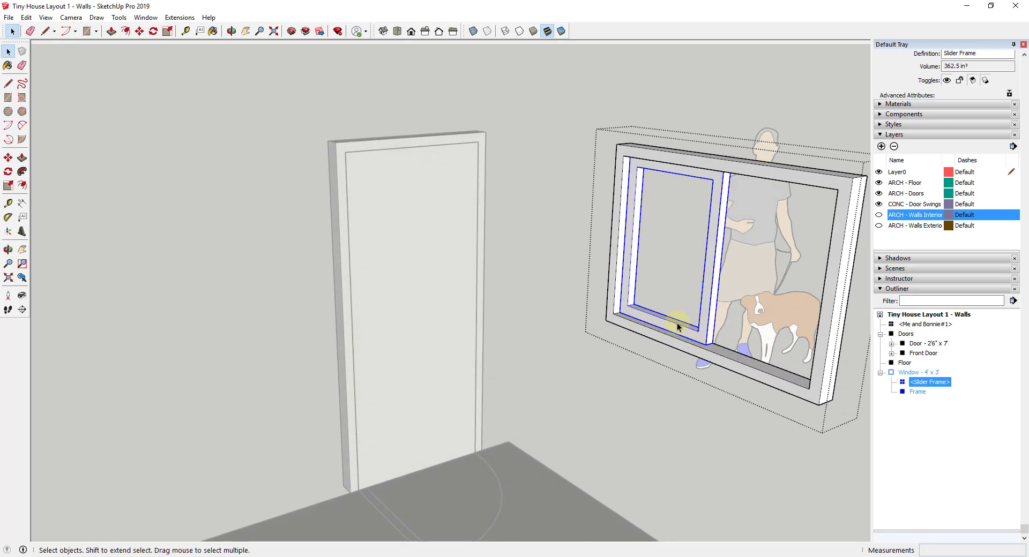
key(m)
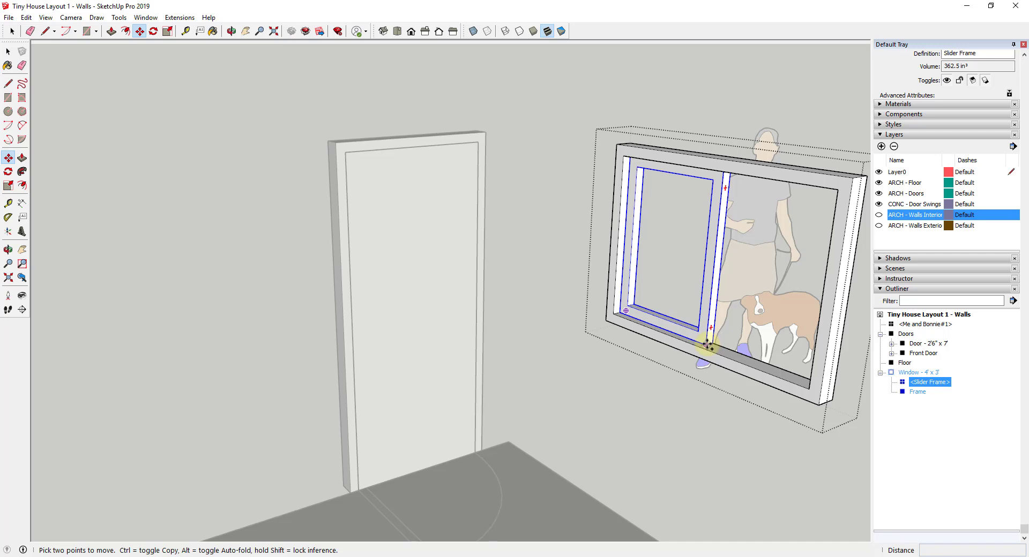
key(ctrl)
click(808, 391)
middle_drag(808, 391, 614, 291)
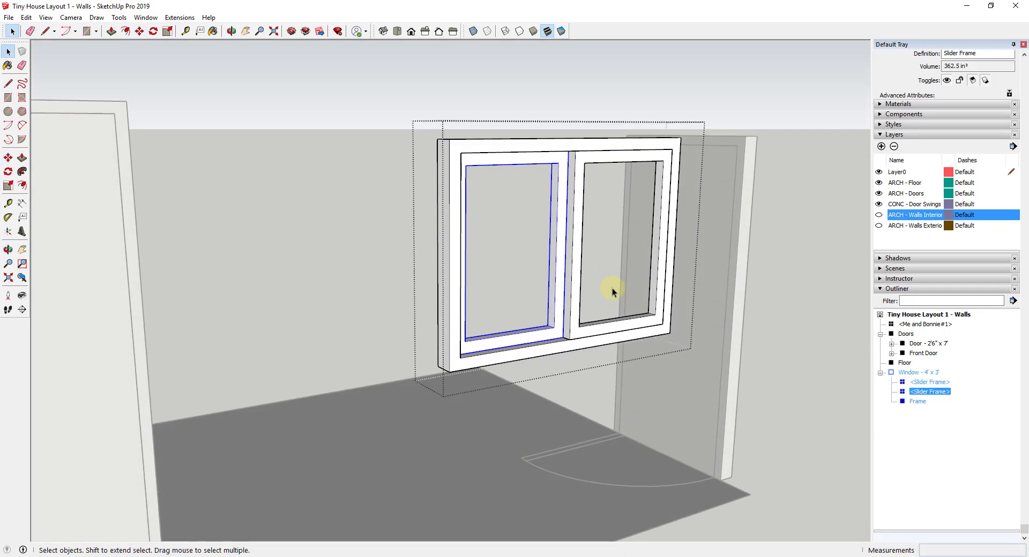
Step: Open a Slider Frame component for editing and draw a rectangle filling its inner opening from corner to opposite corner
scroll(592, 313, up, 4)
click(576, 284)
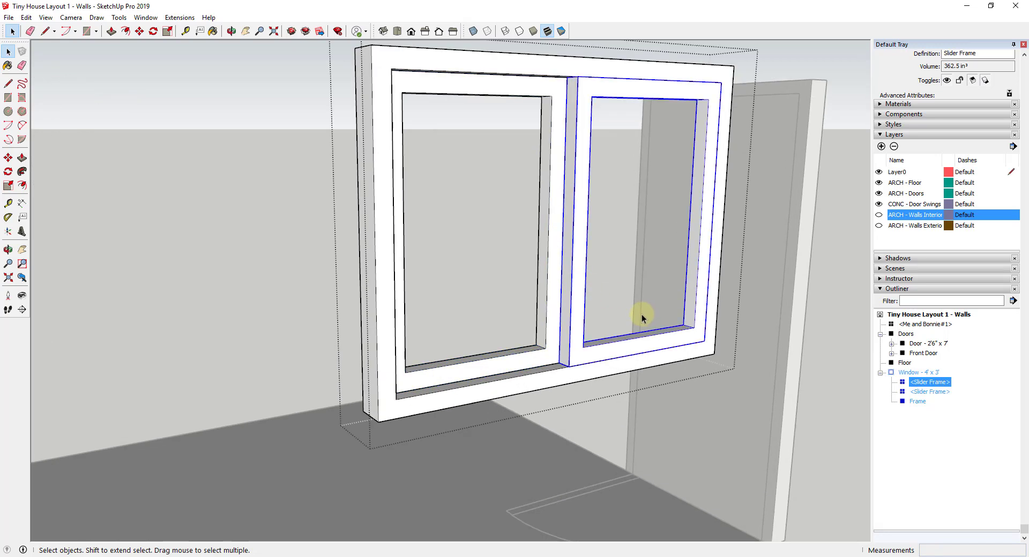
scroll(642, 314, up, 3)
double_click(547, 301)
middle_drag(551, 299, 622, 328)
key(r)
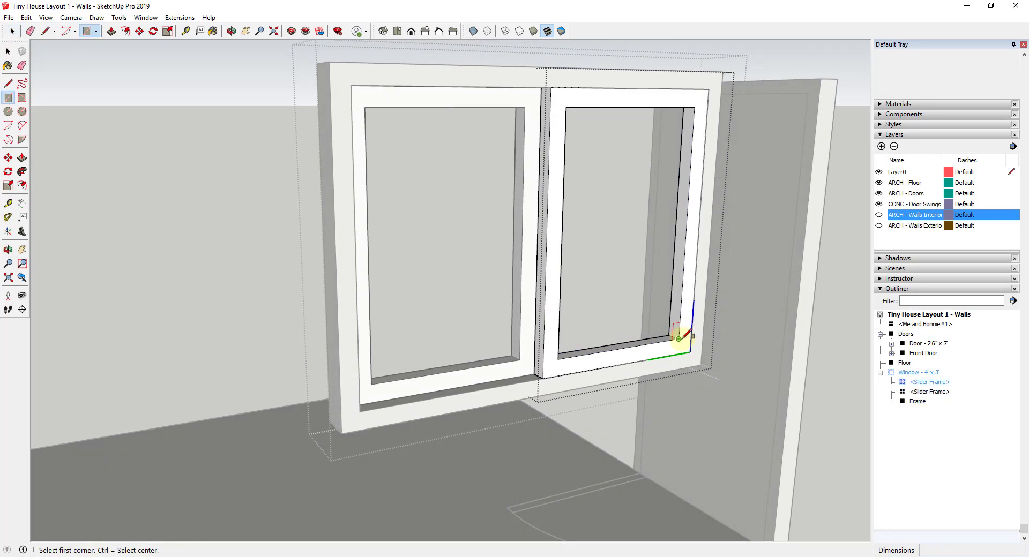
click(690, 351)
click(565, 107)
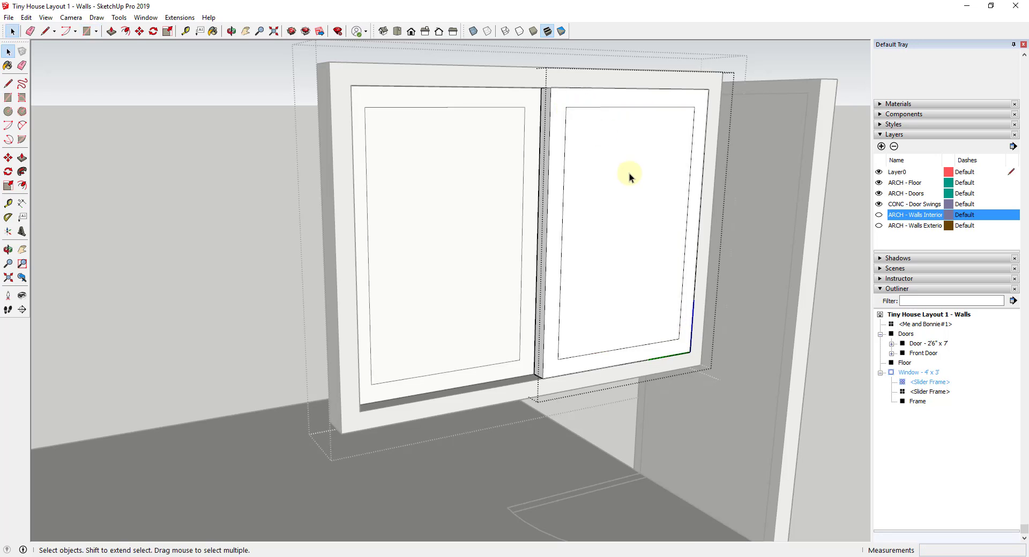
Step: Turn the rectangle inside the Slider Frame into a component named Glass Pane
click(629, 174)
right_click(630, 173)
click(664, 251)
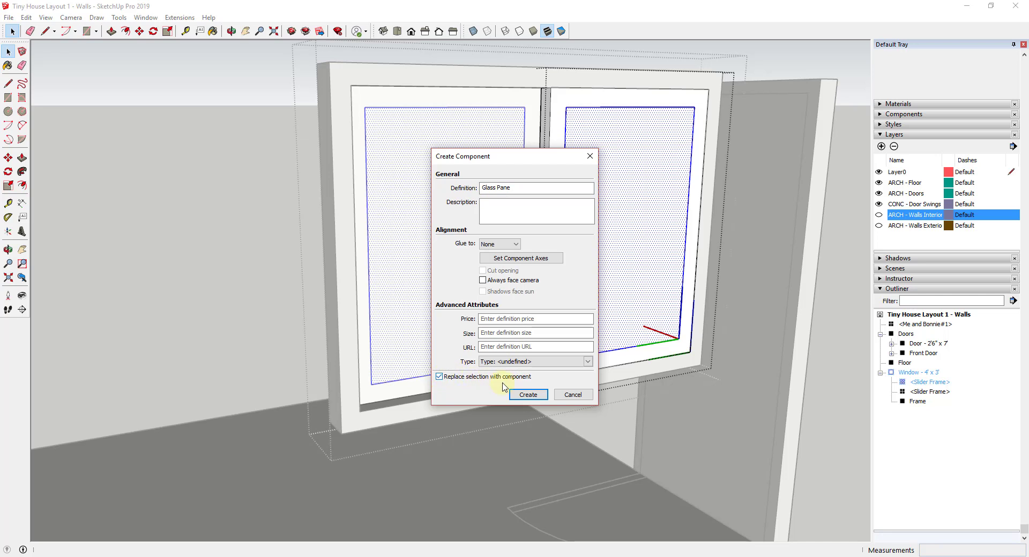
click(528, 395)
Step: Push/Pull the Glass Pane's face to give the pane thickness, and finish editing the nested components
middle_drag(533, 394, 638, 281)
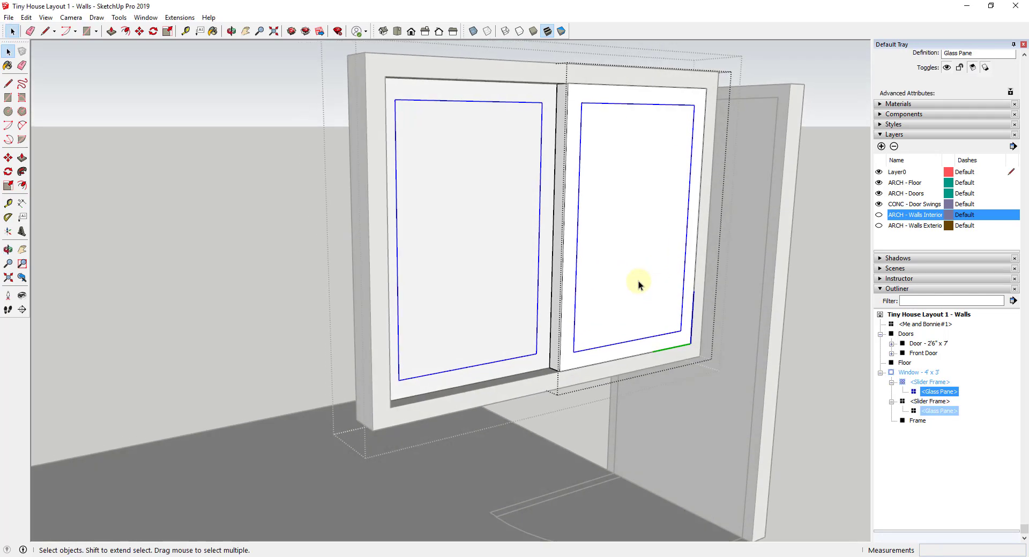
double_click(638, 281)
key(p)
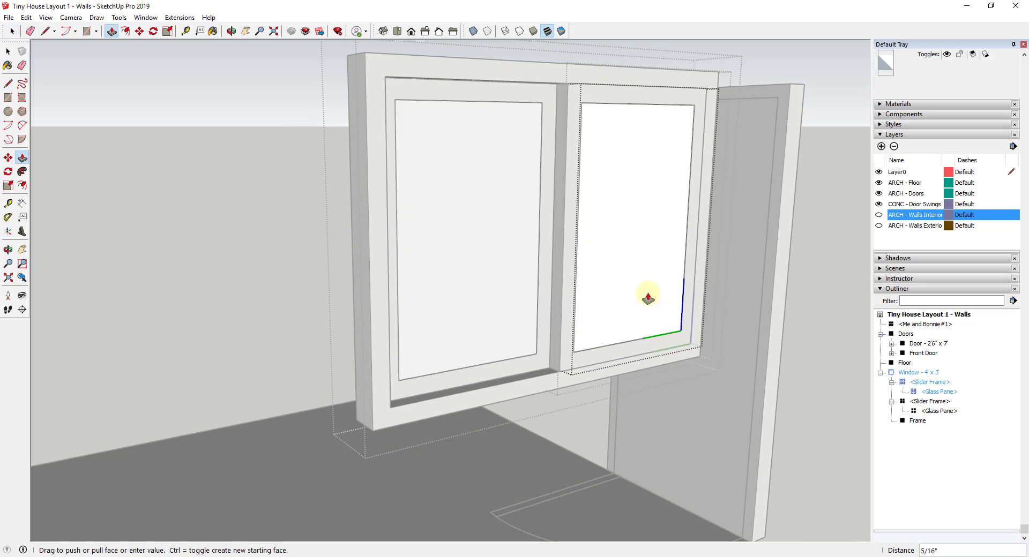
middle_drag(644, 295, 760, 311)
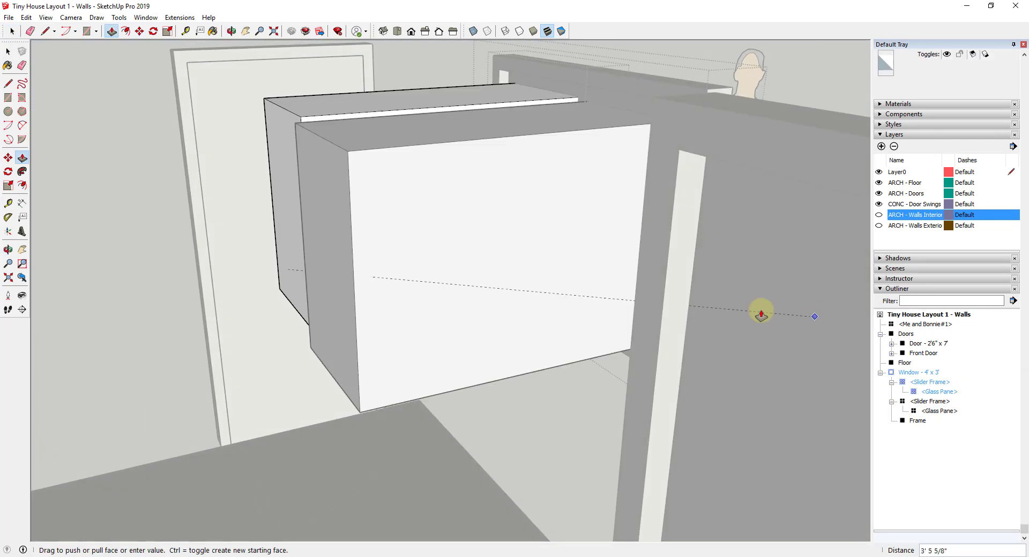
middle_drag(503, 222, 570, 223)
scroll(560, 233, down, 5)
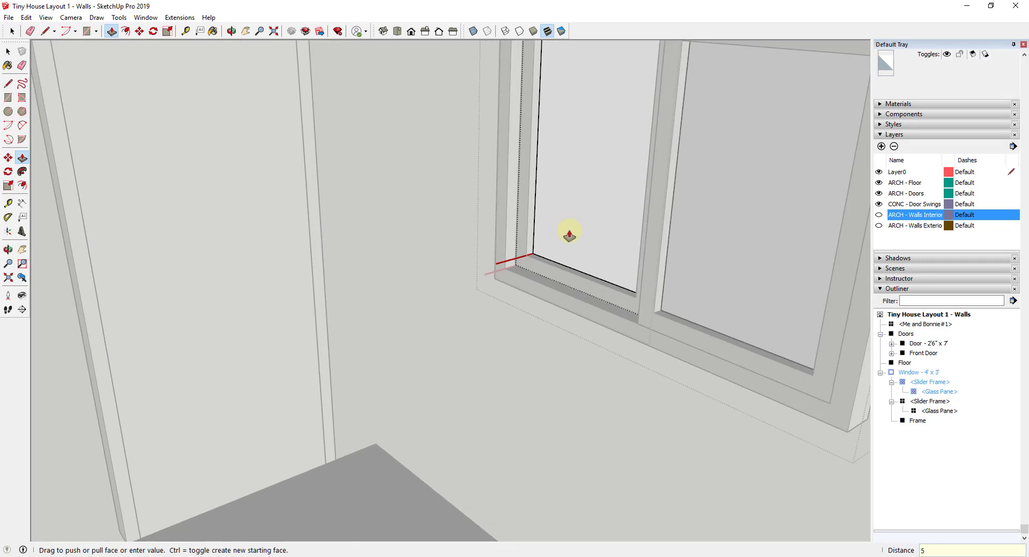
key(space)
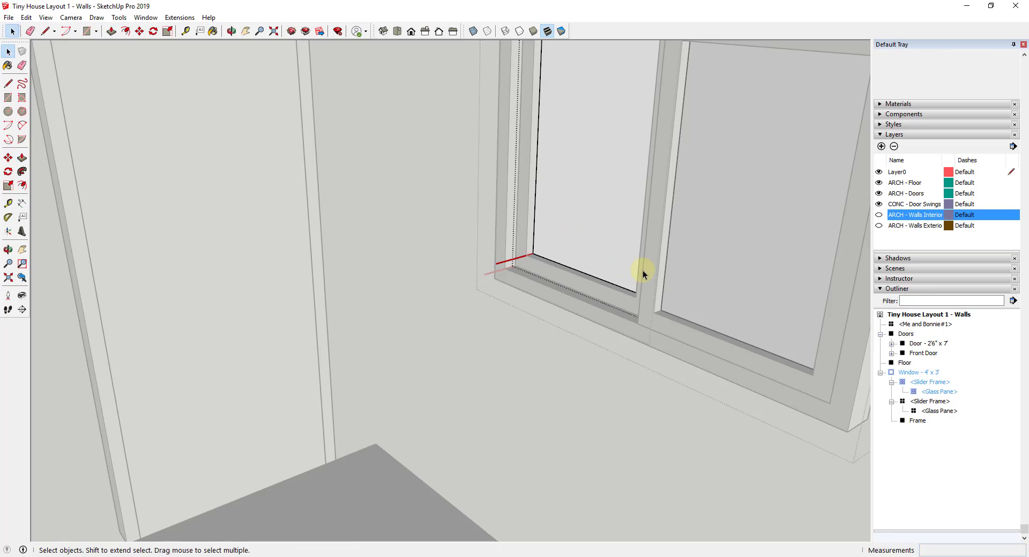
scroll(678, 269, down, 5)
key(Escape)
Step: Select the 4' x 3' window and show the model in X-ray display
scroll(696, 263, down, 3)
middle_drag(735, 275, 488, 236)
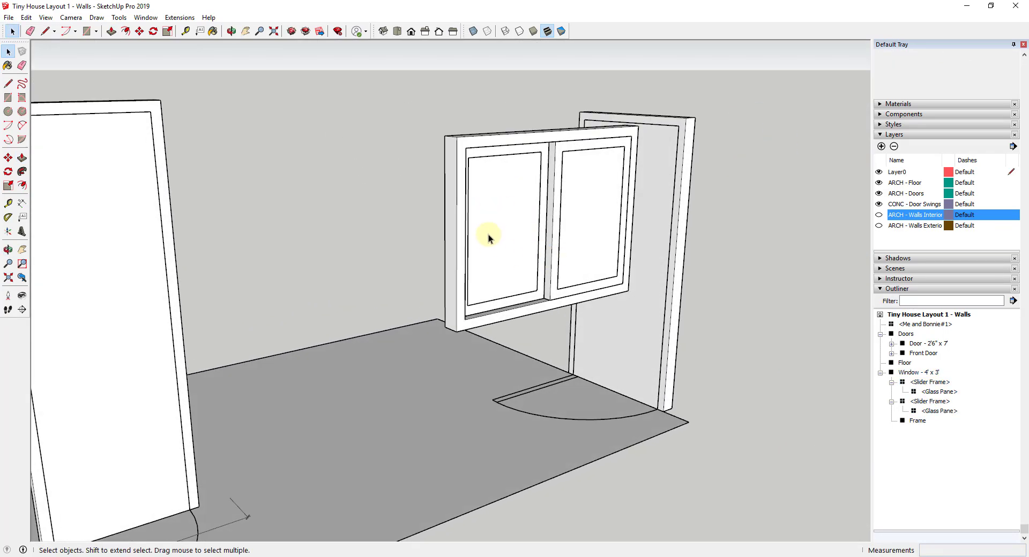
click(588, 220)
click(474, 32)
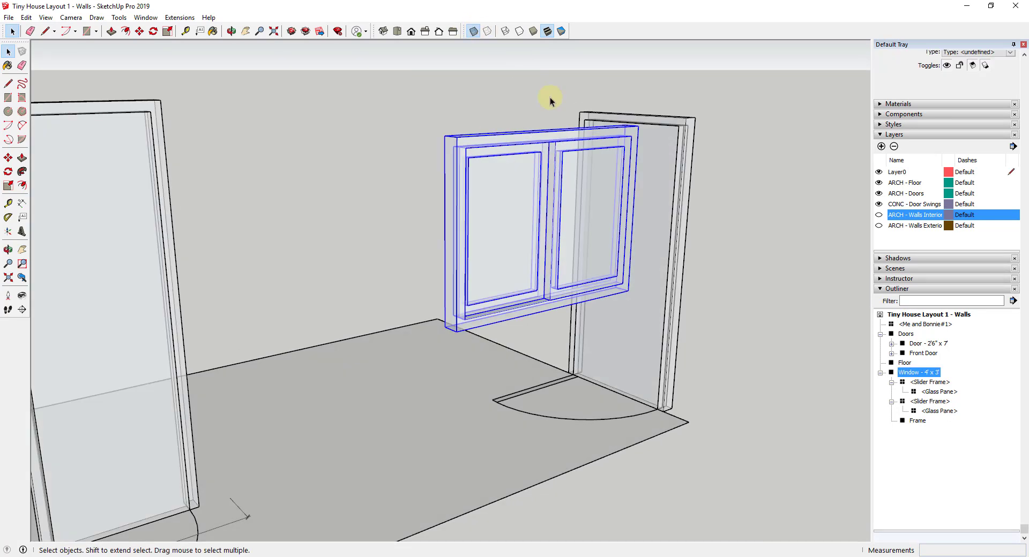
Step: Move the Glass Pane inside the Slider Frame by about 5/8" to centre it in the sash's thickness
double_click(591, 205)
scroll(598, 231, up, 2)
click(604, 259)
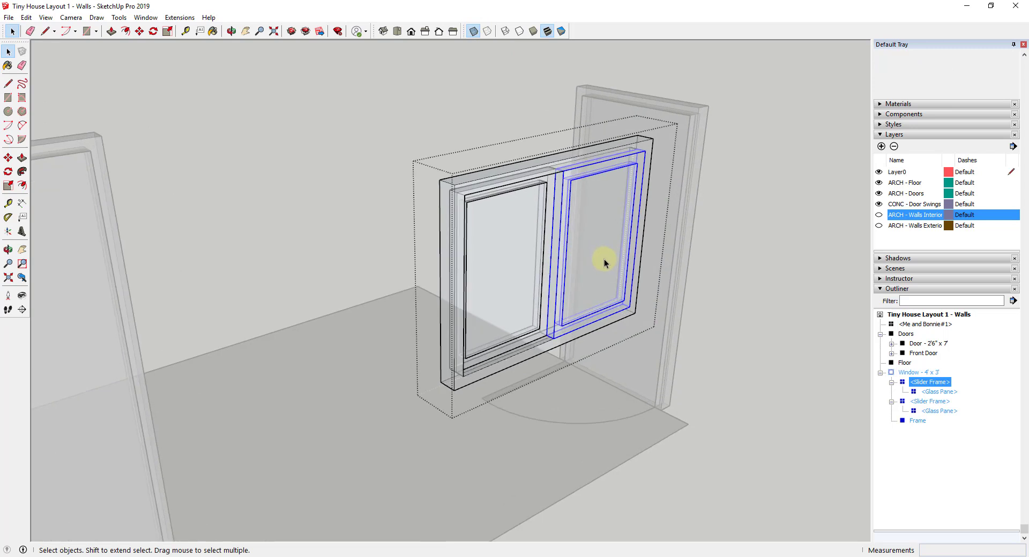
scroll(613, 258, up, 3)
double_click(613, 259)
click(613, 258)
scroll(623, 276, up, 4)
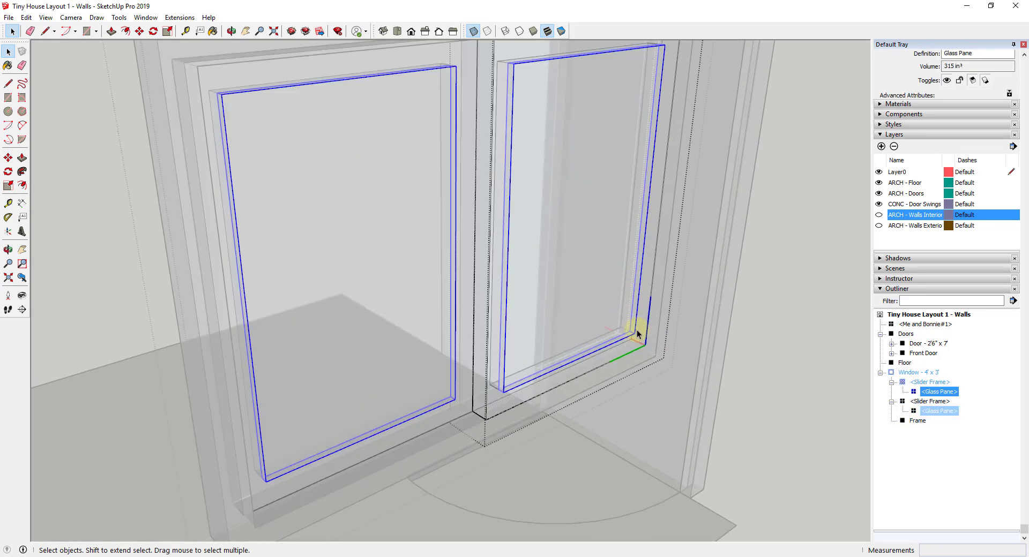
key(m)
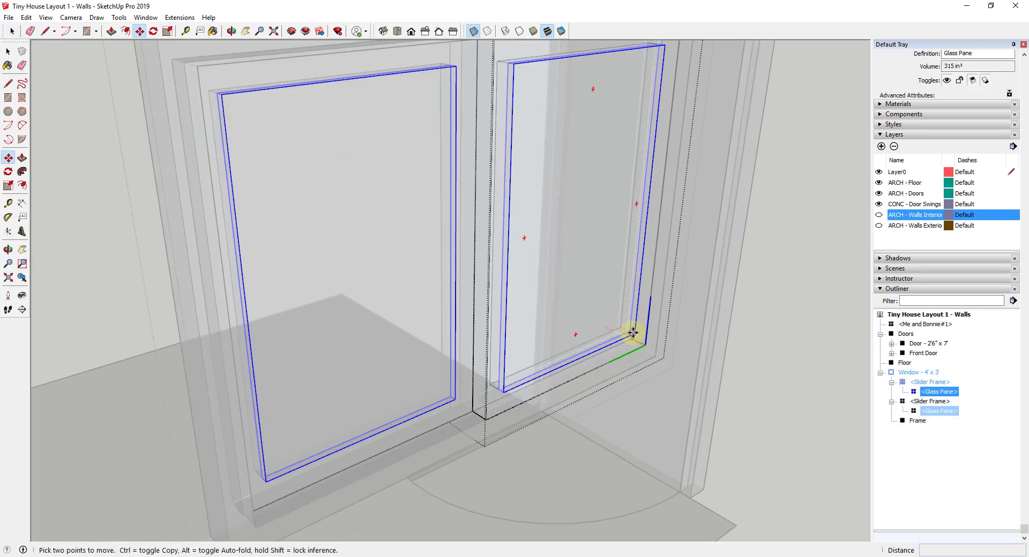
scroll(633, 333, up, 5)
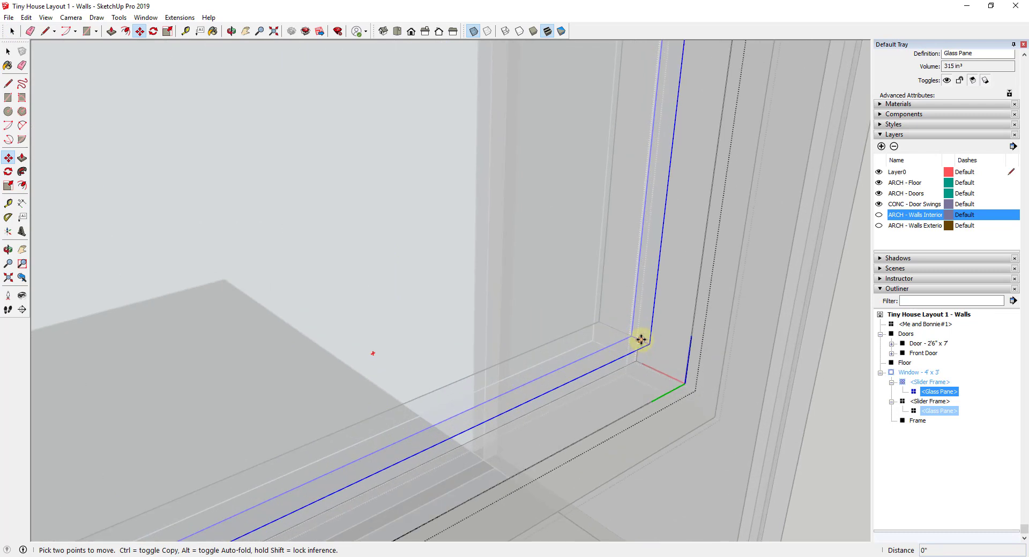
click(641, 339)
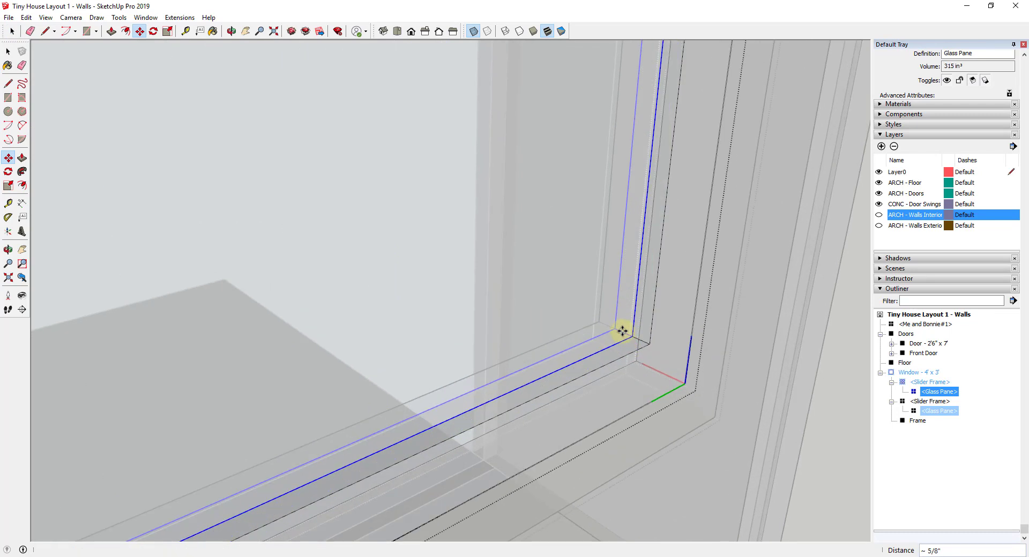
scroll(623, 333, down, 8)
key(space)
click(789, 265)
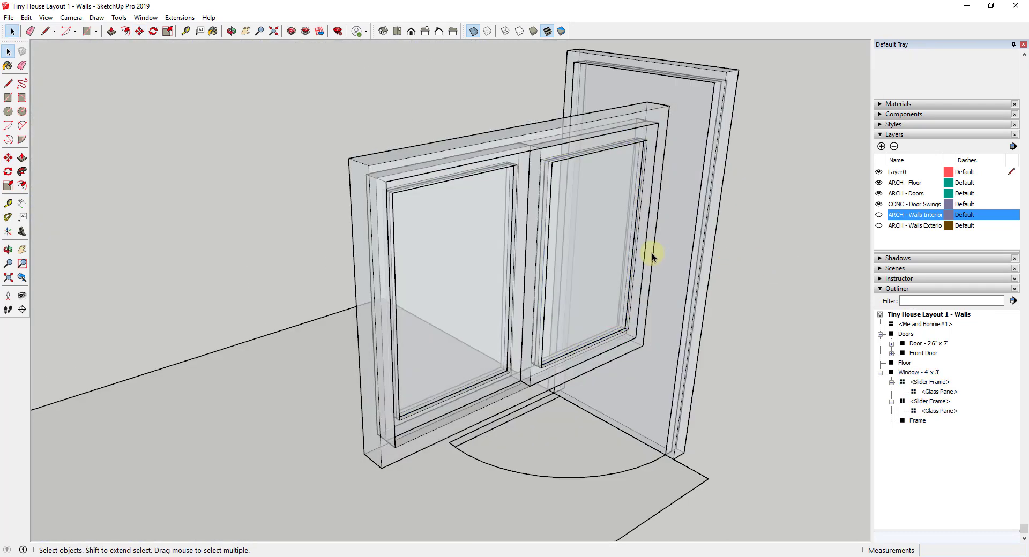
Step: Turn off the X-ray display and view the window from several sides
middle_drag(659, 255, 501, 46)
click(473, 34)
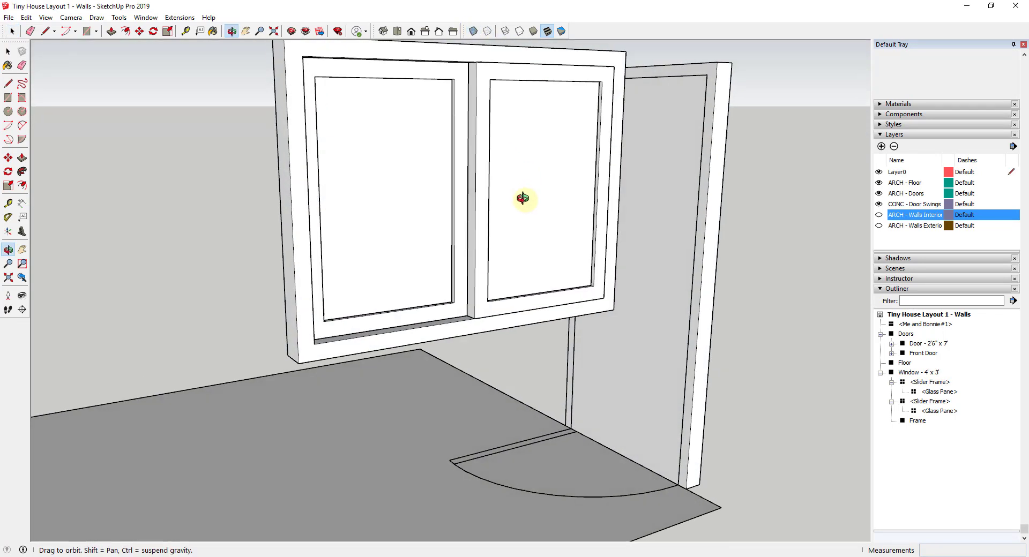
middle_drag(523, 199, 569, 261)
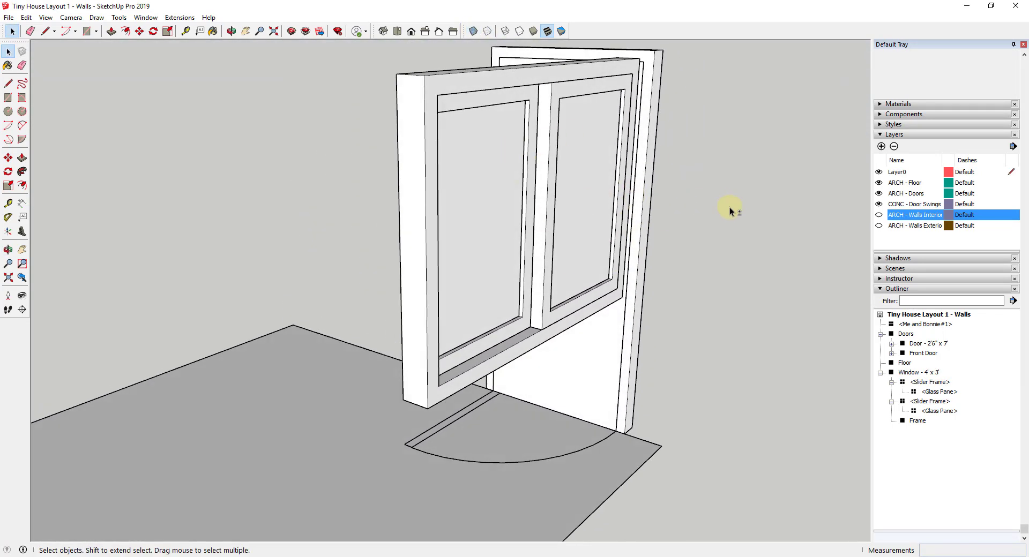
middle_drag(729, 208, 666, 237)
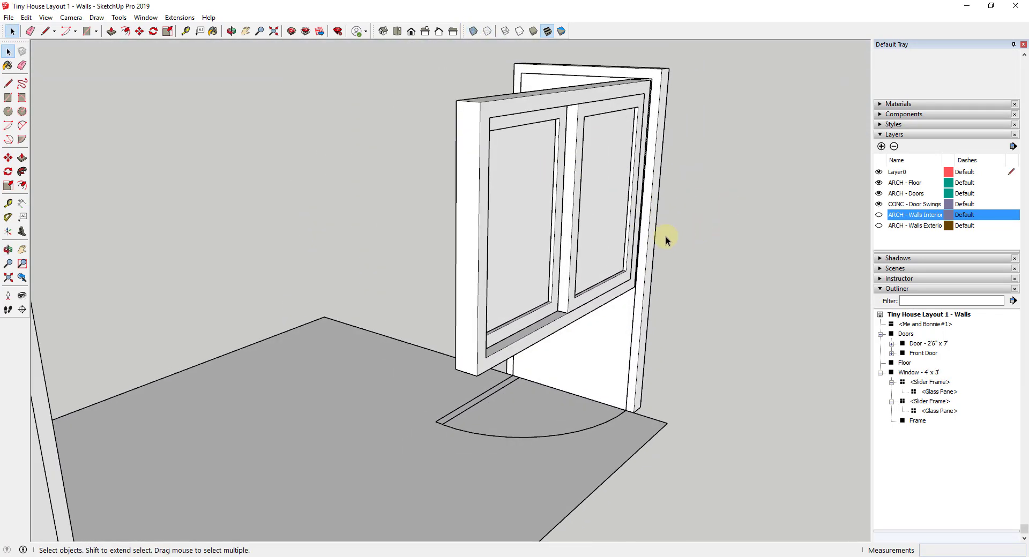
double_click(598, 206)
click(597, 207)
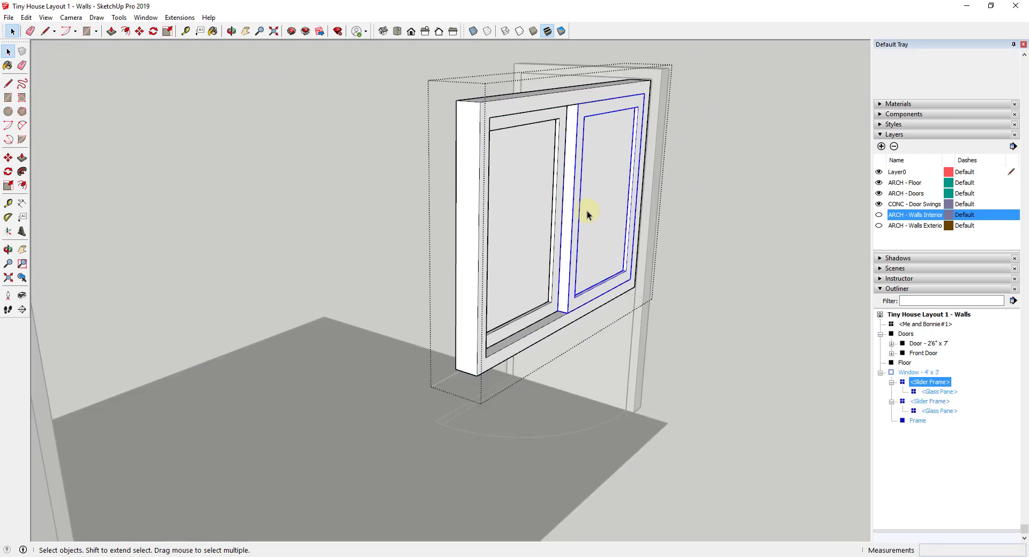
click(700, 245)
Step: Apply Translucent Glass Blue from the Glass and Mirrors materials to the Glass Pane component inside the window's Slider Frame
middle_drag(755, 248, 638, 223)
double_click(617, 197)
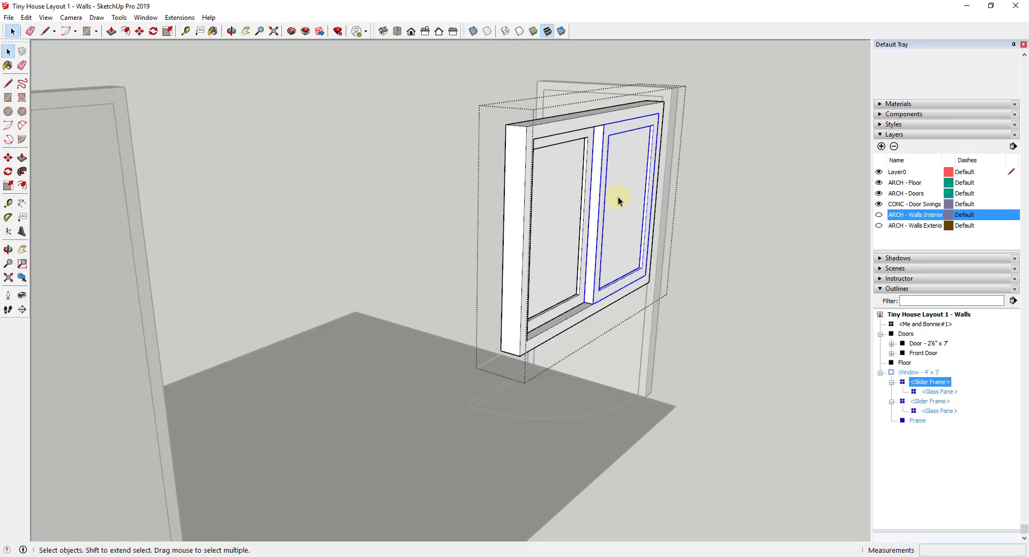
click(631, 203)
double_click(624, 197)
click(623, 197)
middle_drag(674, 224, 788, 232)
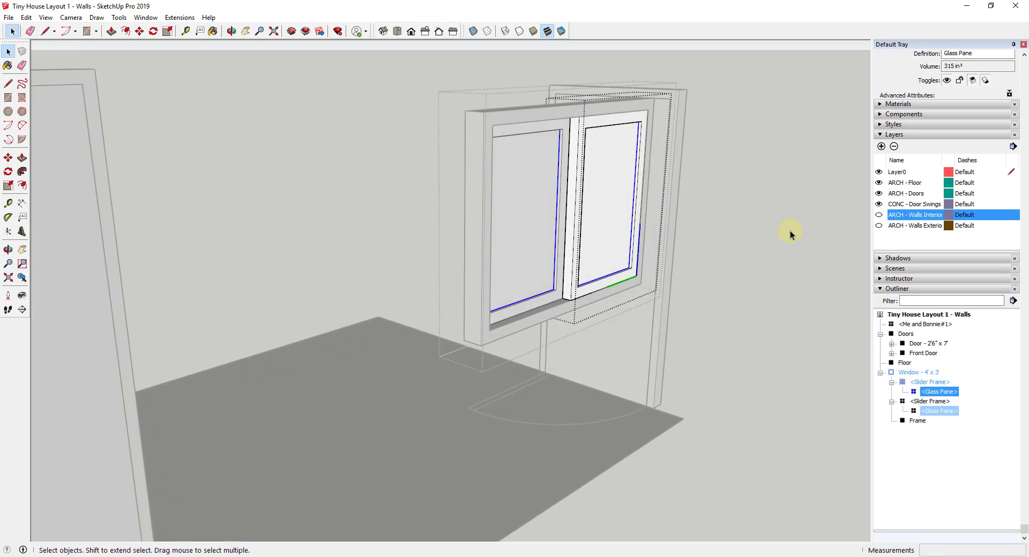
scroll(920, 213, up, 2)
click(879, 162)
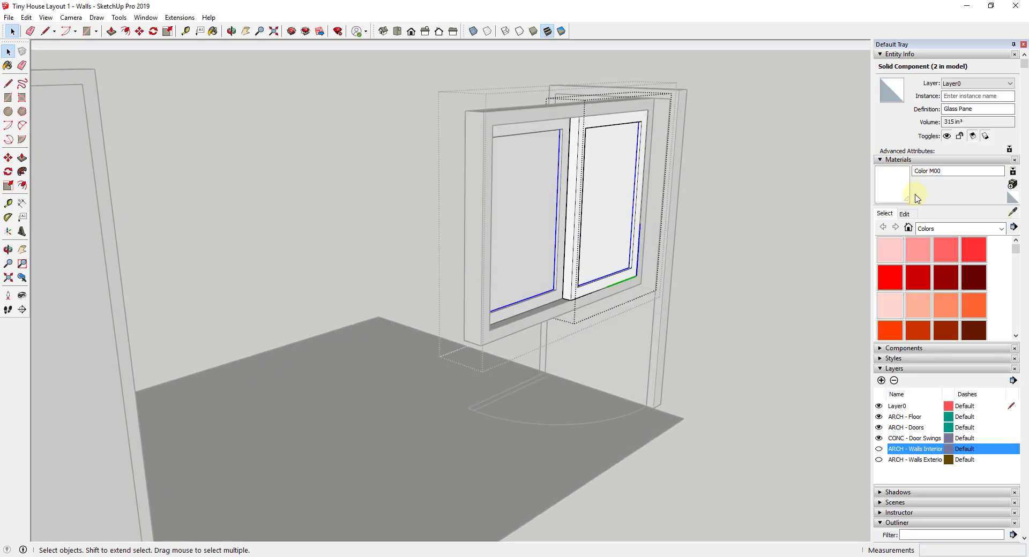
click(938, 229)
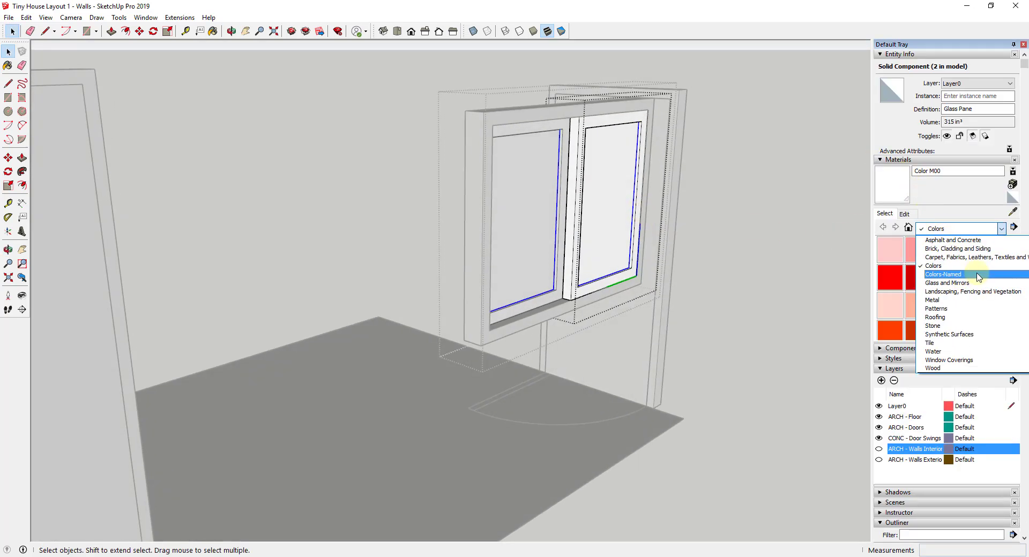
click(947, 283)
click(973, 249)
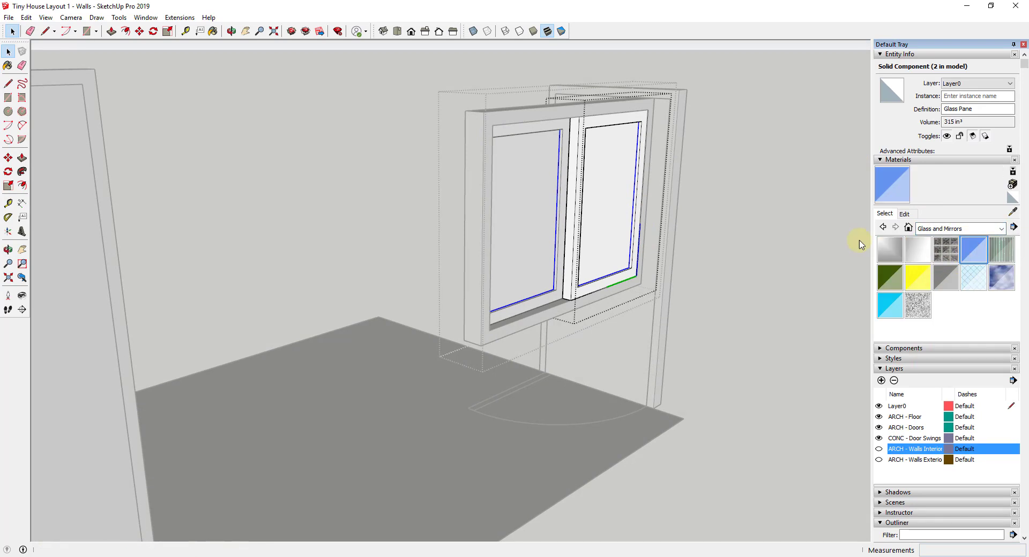
click(604, 192)
key(space)
click(749, 241)
Step: Make the interior walls and exterior walls layers visible
scroll(724, 264, down, 2)
scroll(724, 264, down, 3)
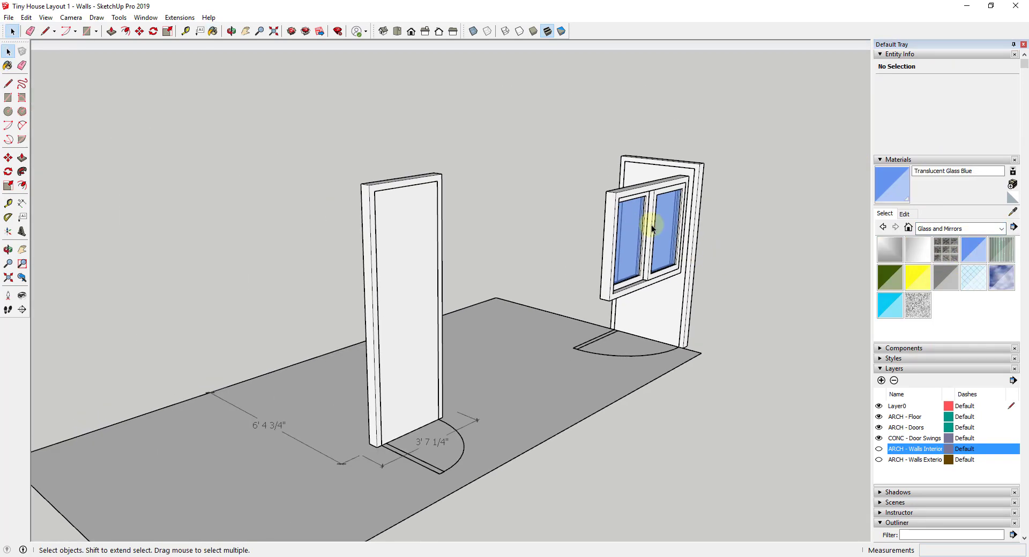
scroll(813, 267, down, 2)
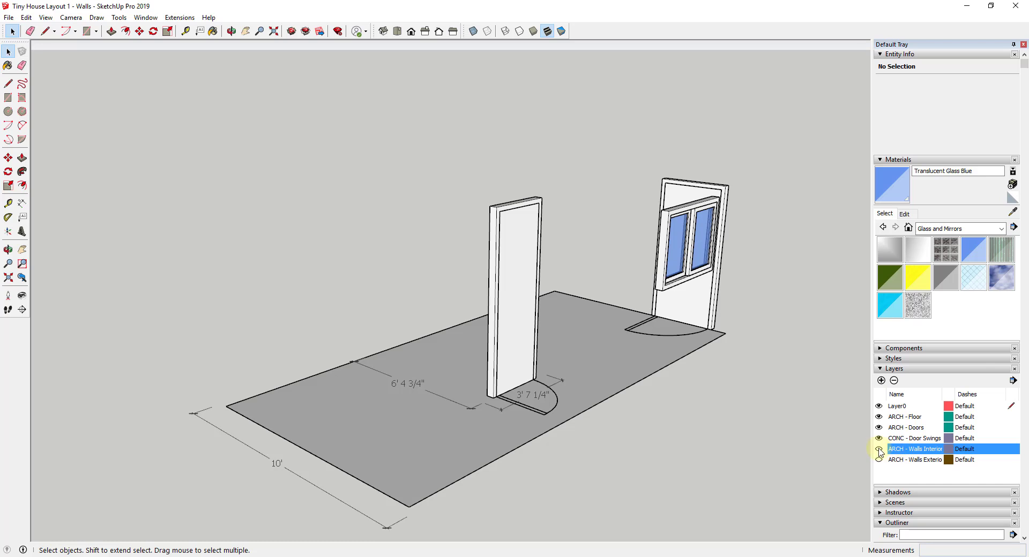
click(879, 449)
click(879, 460)
Step: Select the 4' x 3' window group in the exterior wall and locate its entry in the Outliner
middle_drag(768, 355, 689, 275)
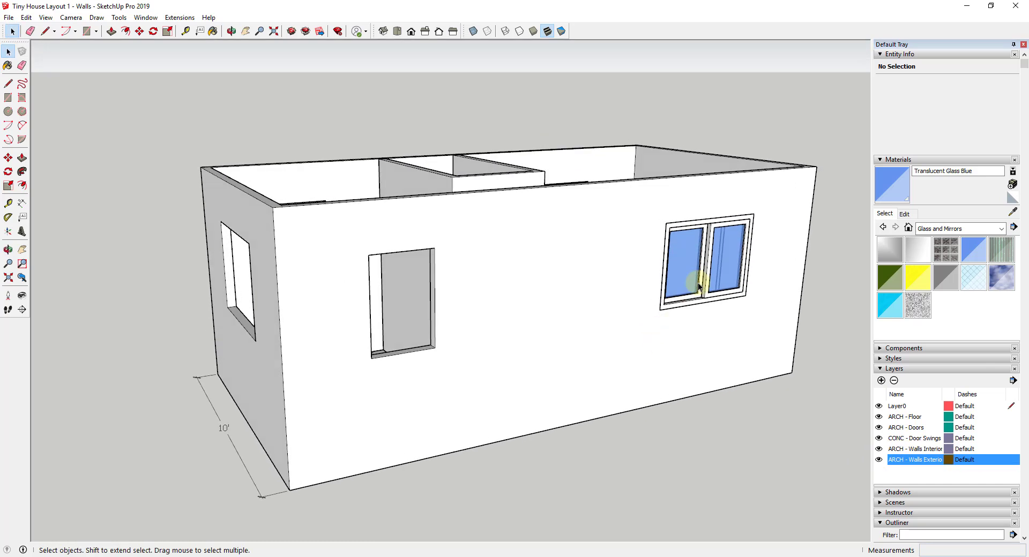
click(692, 275)
scroll(718, 193, down, 2)
scroll(965, 407, down, 3)
scroll(970, 441, down, 3)
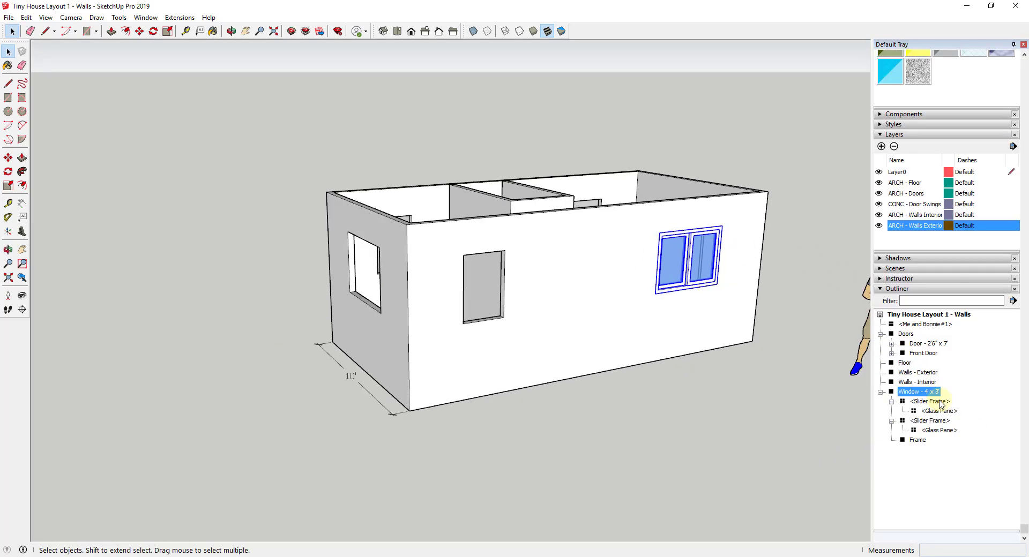
middle_drag(757, 292, 323, 330)
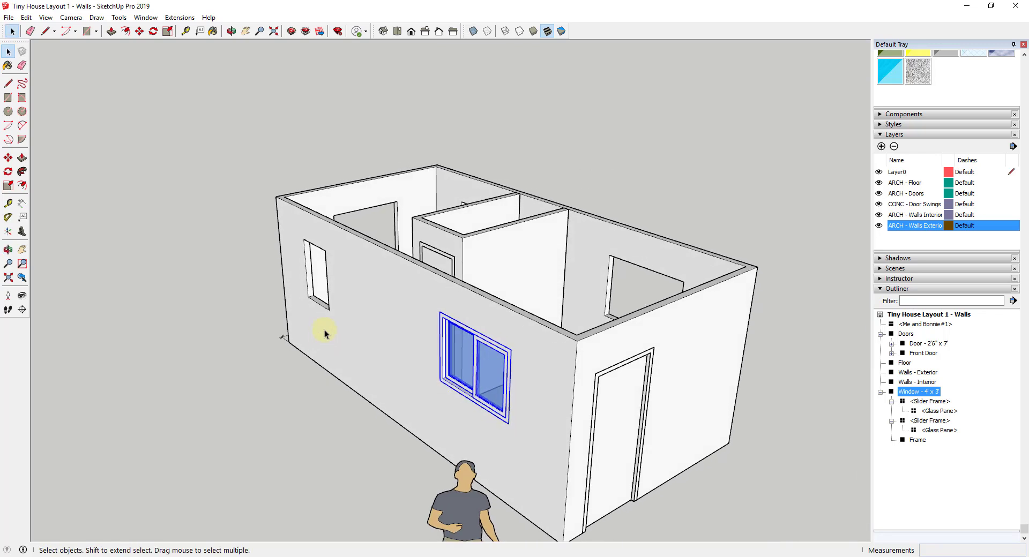
middle_drag(517, 379, 516, 379)
key(m)
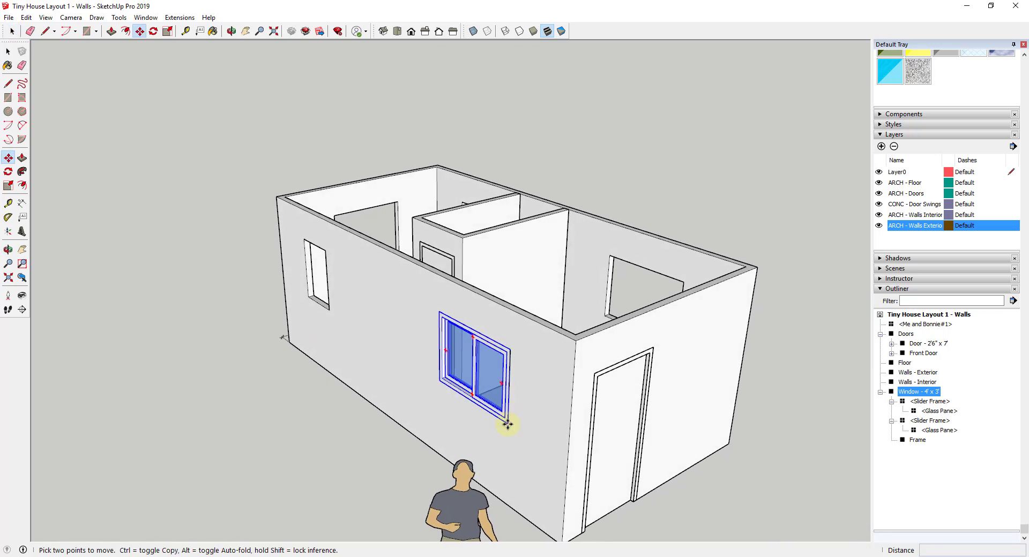
click(507, 425)
middle_drag(694, 321, 664, 326)
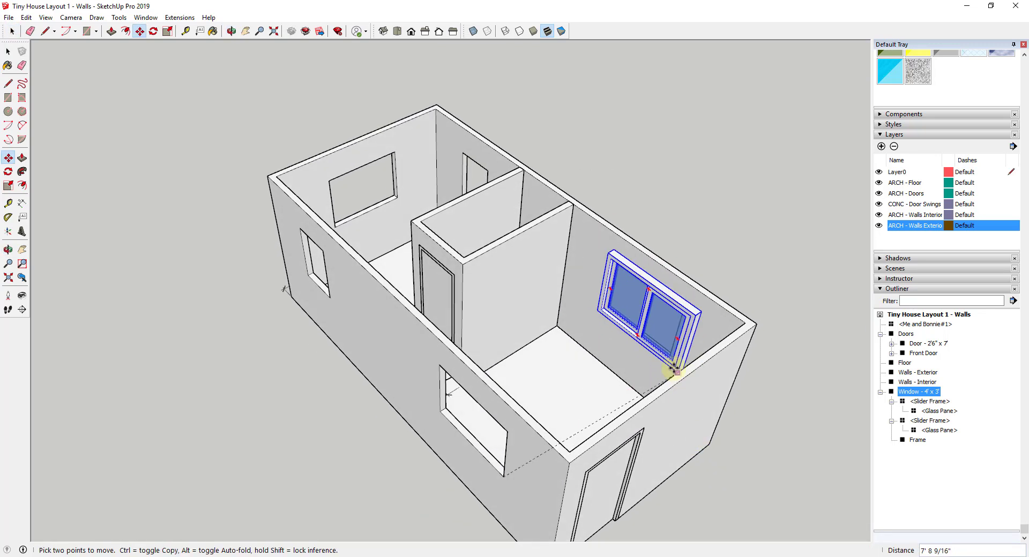
key(space)
Step: Convert the window group into a component named Window - 4' x 3'
key(shift+z)
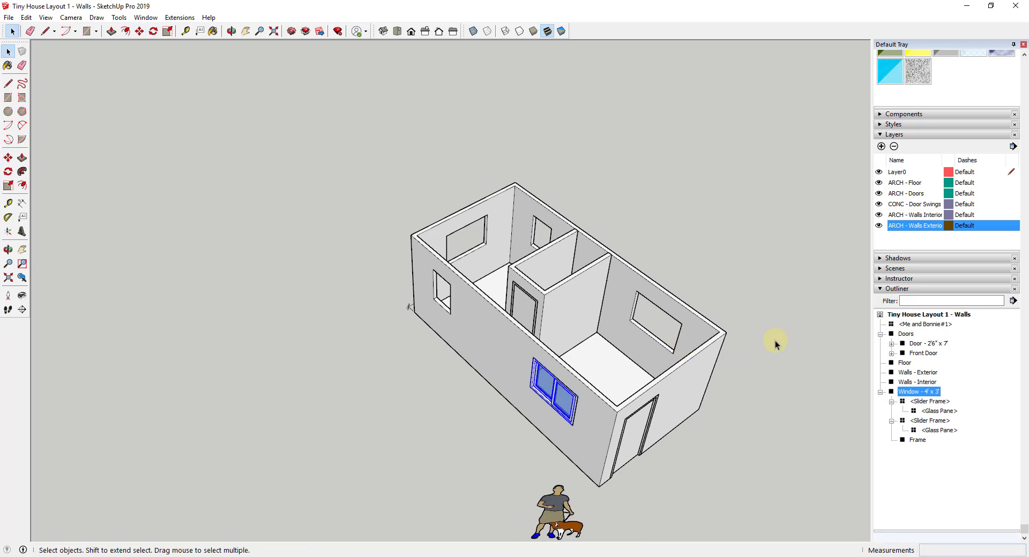
middle_drag(783, 348, 743, 318)
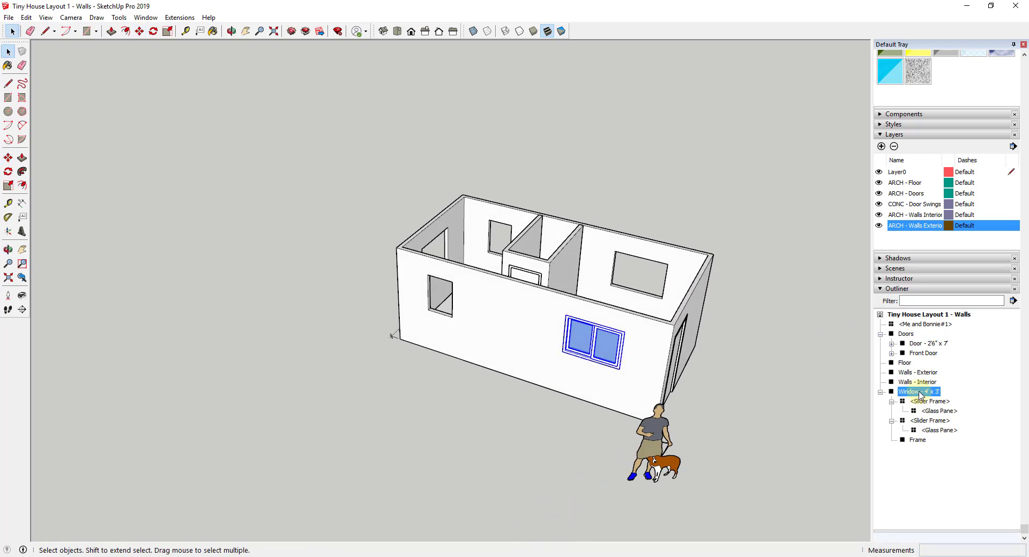
right_click(920, 396)
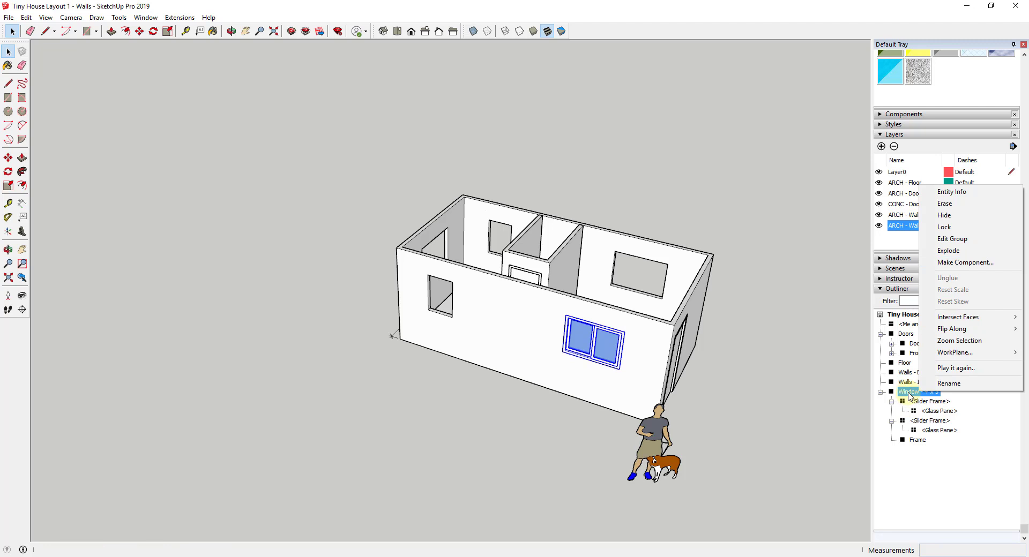
click(952, 264)
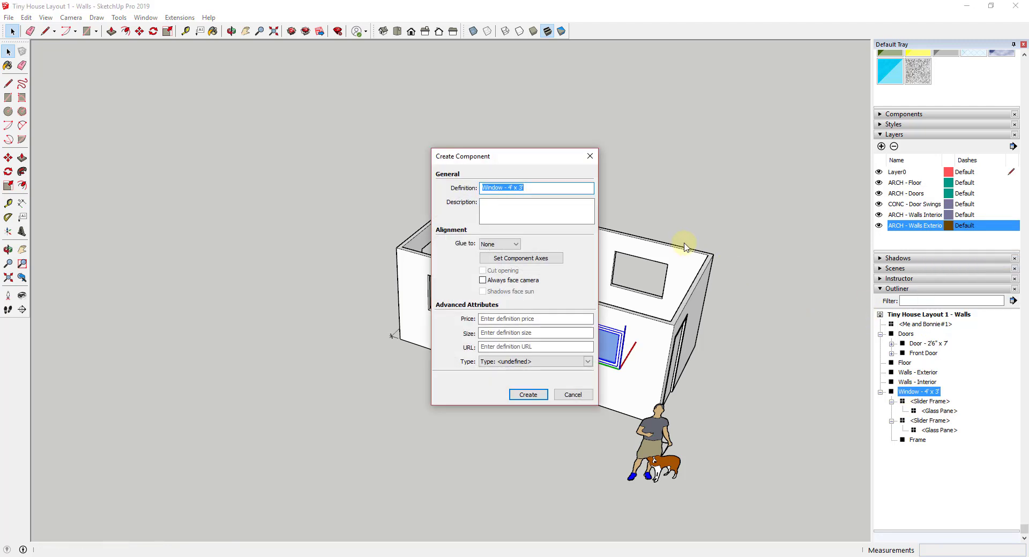
click(528, 395)
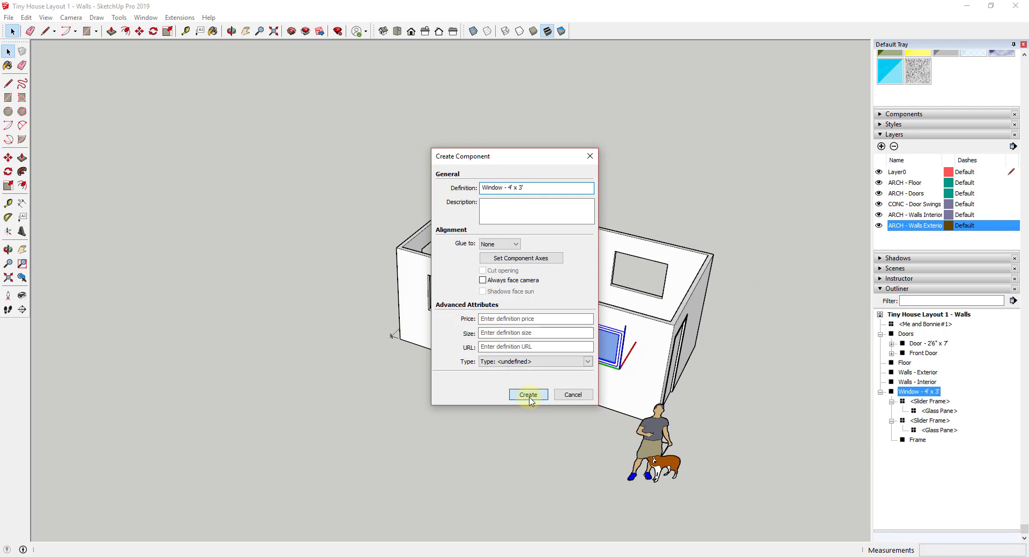
Step: Copy the Window - 4' x 3' component along the red axis to about 13' away, beyond the opposite long wall
middle_drag(622, 349, 633, 325)
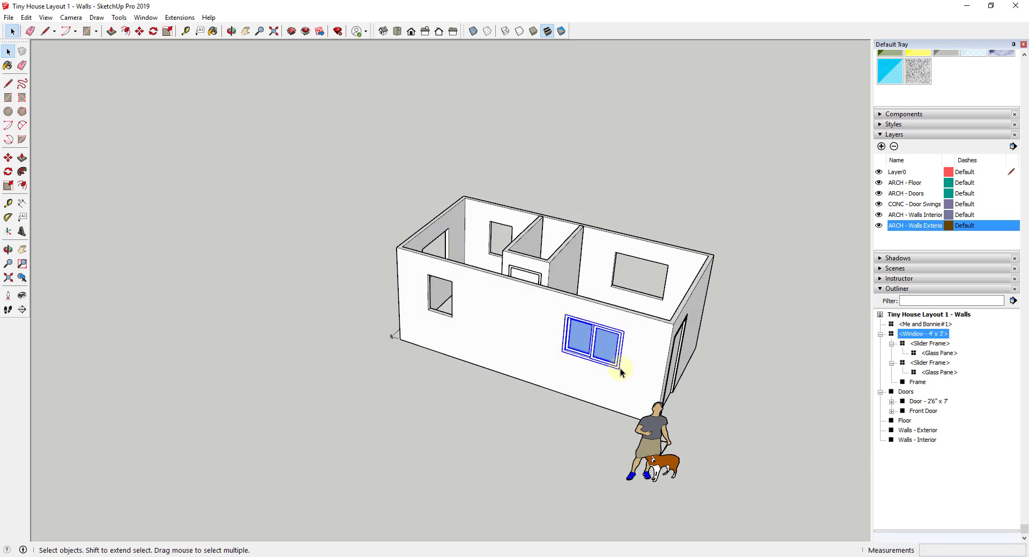
middle_drag(671, 287, 638, 294)
key(m)
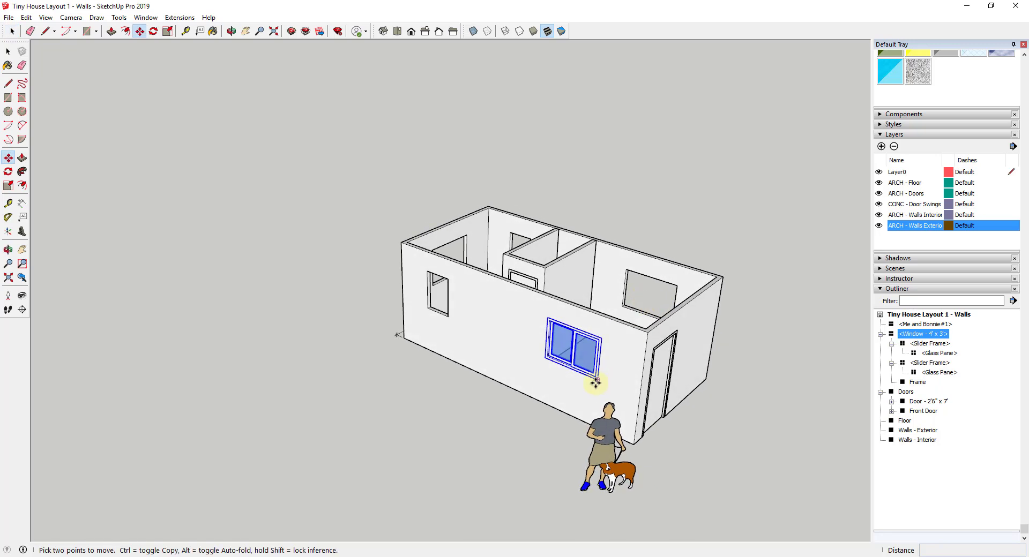
click(597, 381)
key(ctrl)
middle_drag(719, 321, 664, 375)
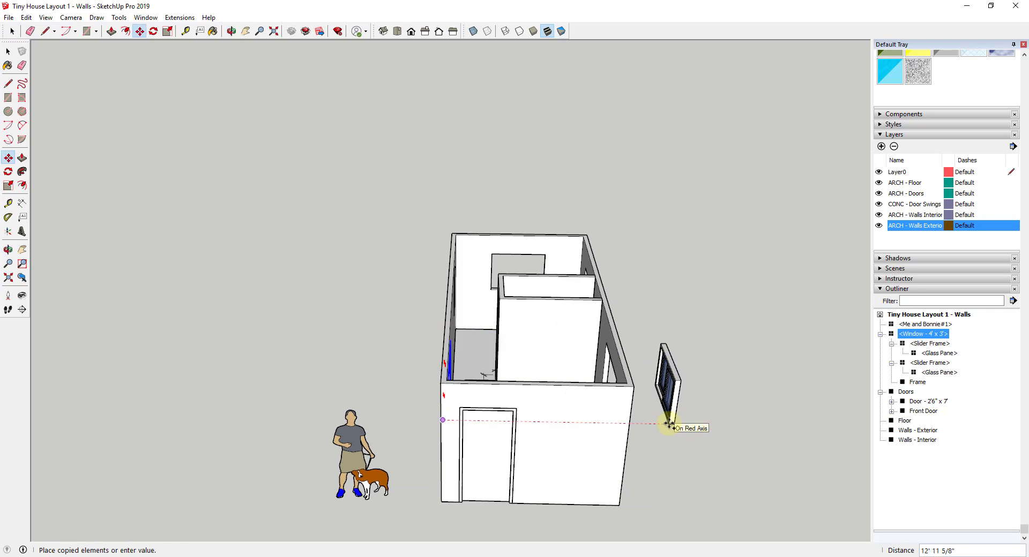
click(669, 424)
scroll(696, 380, up, 5)
middle_drag(680, 388, 719, 374)
scroll(697, 386, up, 2)
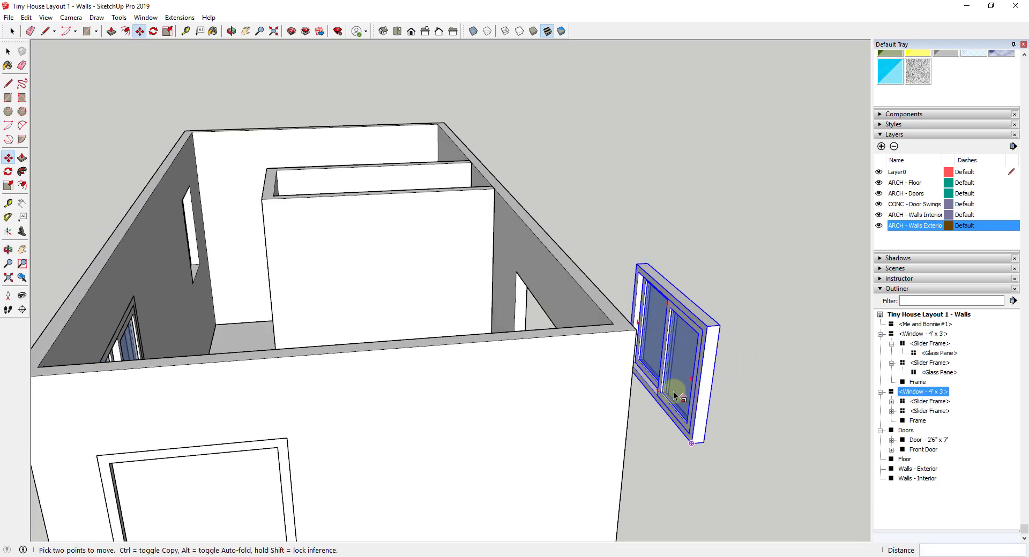
Step: Mirror the copied window by scaling it to -1 along the red axis
key(s)
click(663, 349)
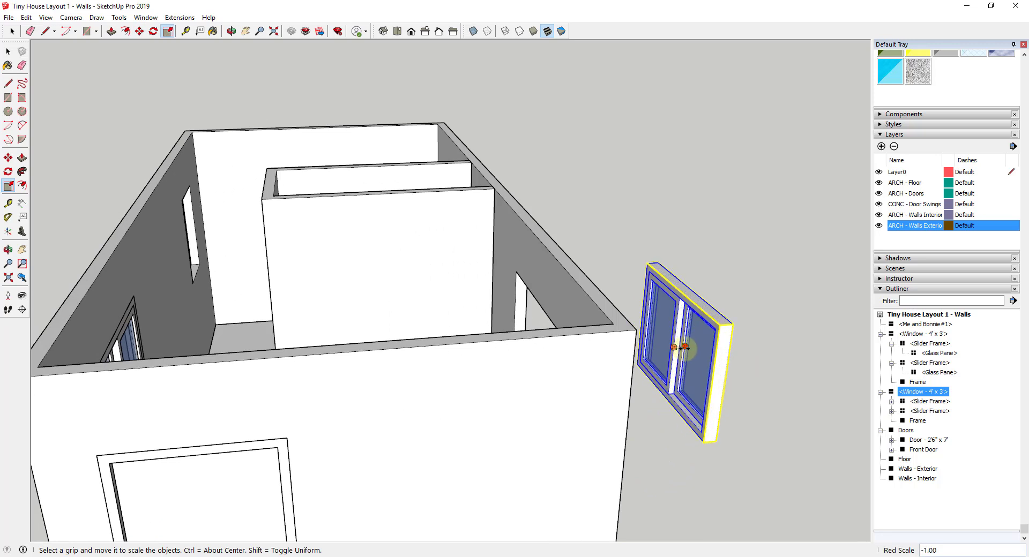
click(685, 347)
key(space)
Step: Move the mirrored window by its upper corner into the matching opening in the opposite long wall
middle_drag(721, 333, 256, 401)
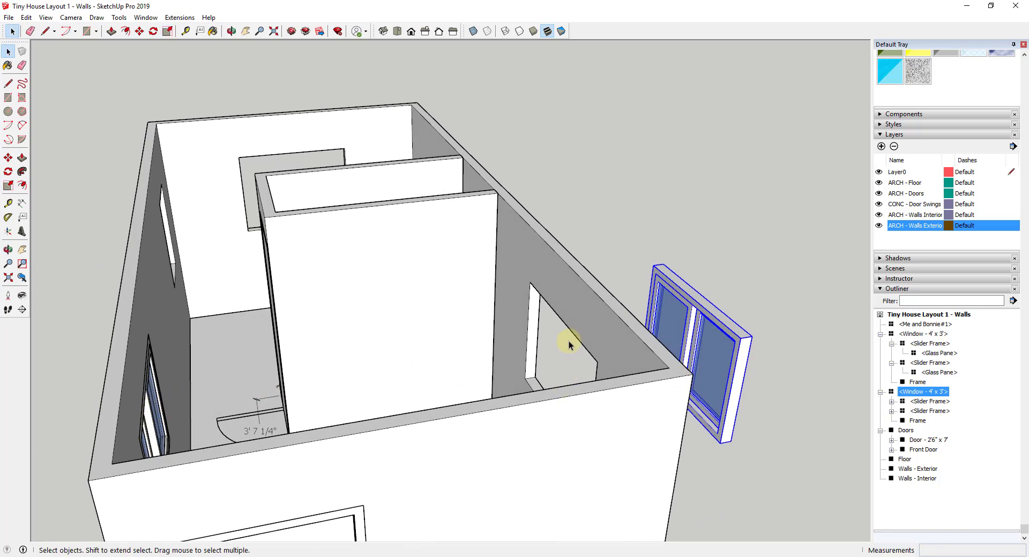
key(m)
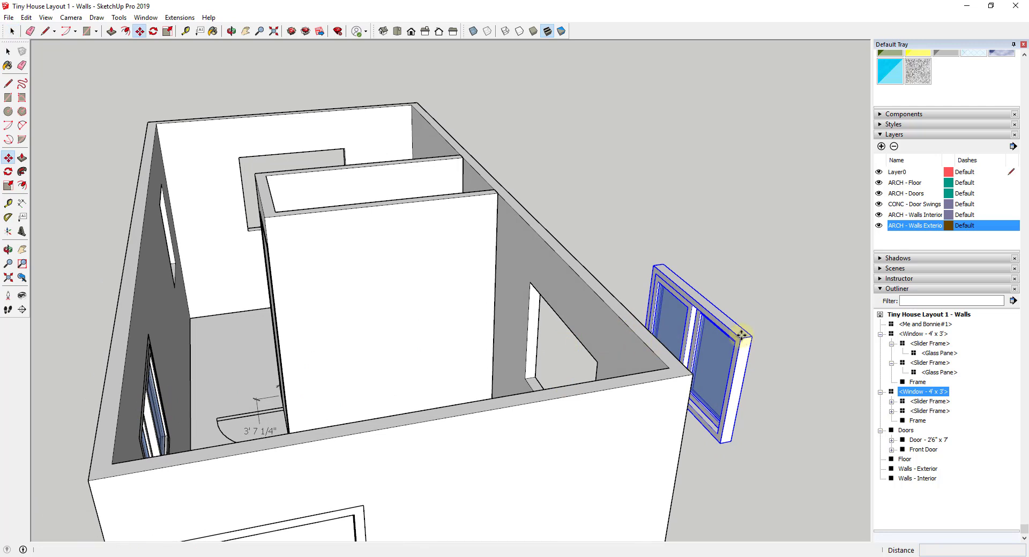
click(741, 334)
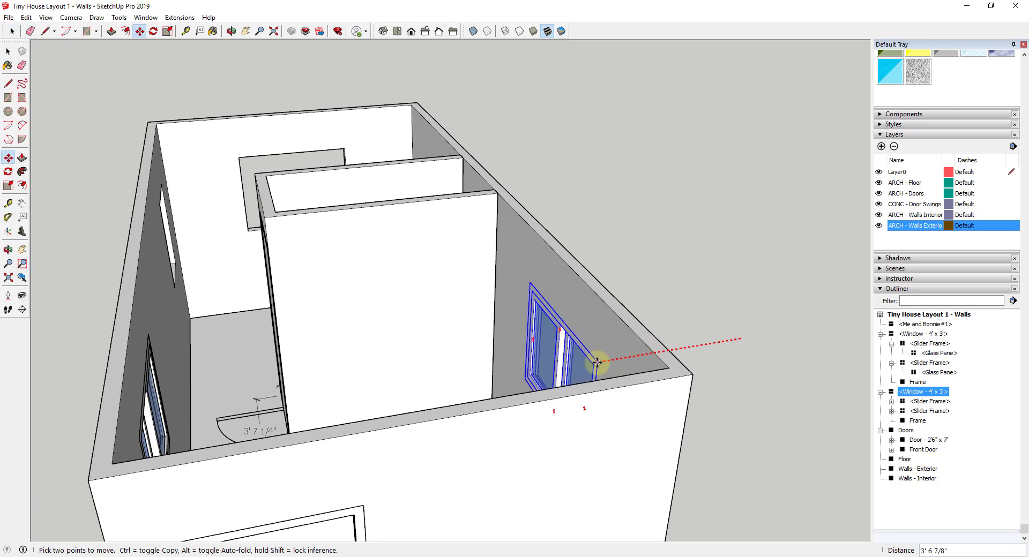
click(596, 363)
key(space)
scroll(700, 367, down, 5)
middle_drag(700, 366, 472, 269)
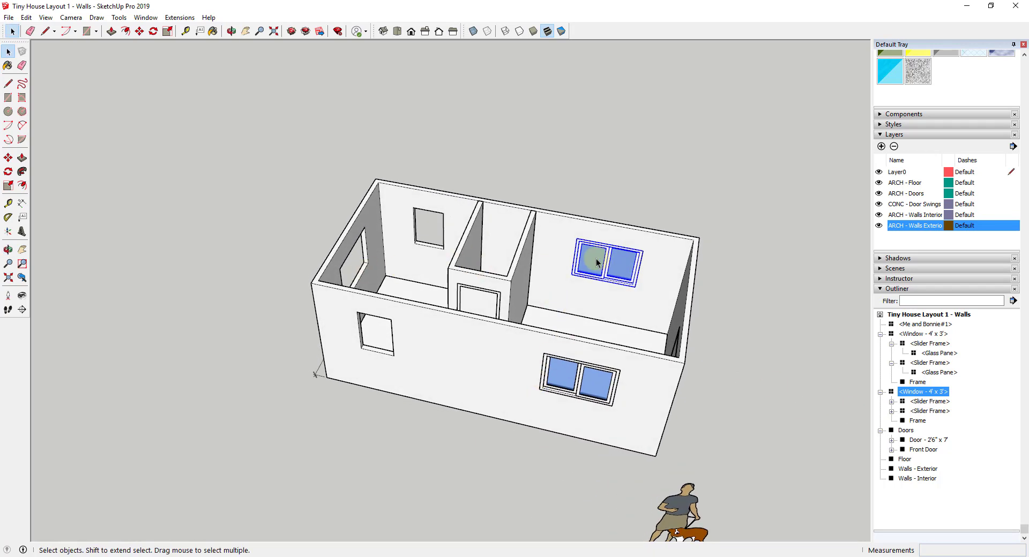
Step: Copy the mirrored window along the green axis to beyond the house's far short wall
key(m)
key(ctrl)
click(571, 275)
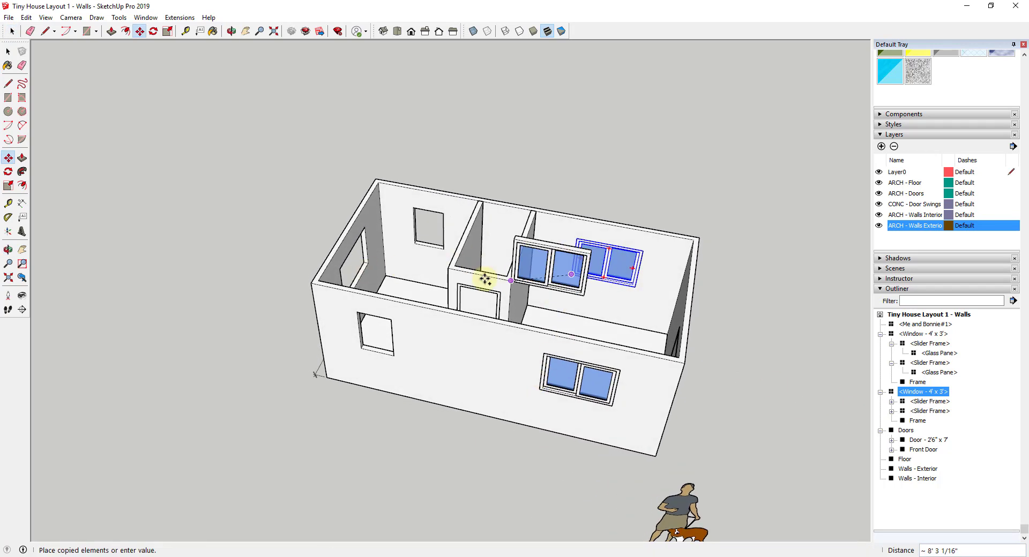
middle_drag(363, 239, 428, 242)
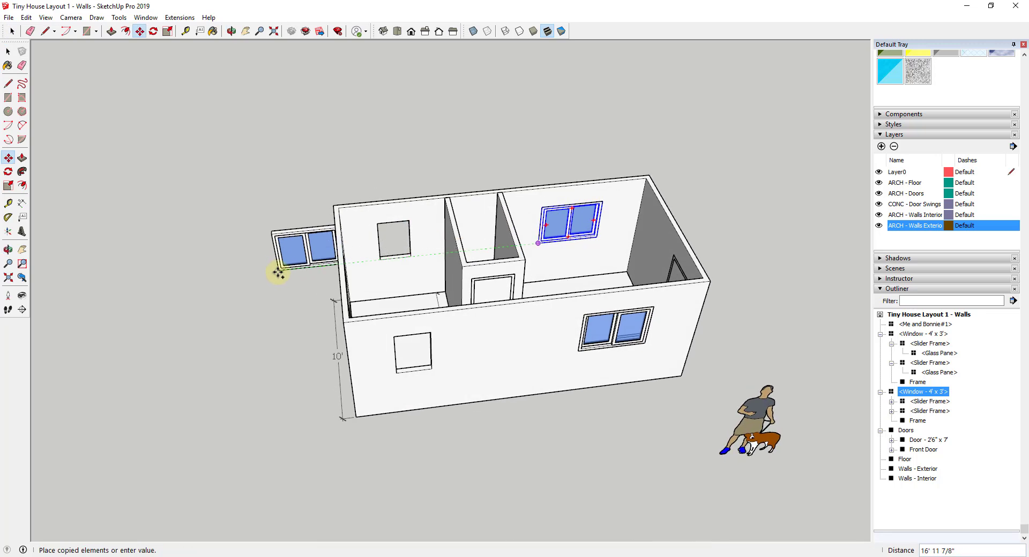
click(260, 279)
Step: Rotate the new window copy about its outer corner until it is parallel to the short wall
middle_drag(260, 279, 375, 360)
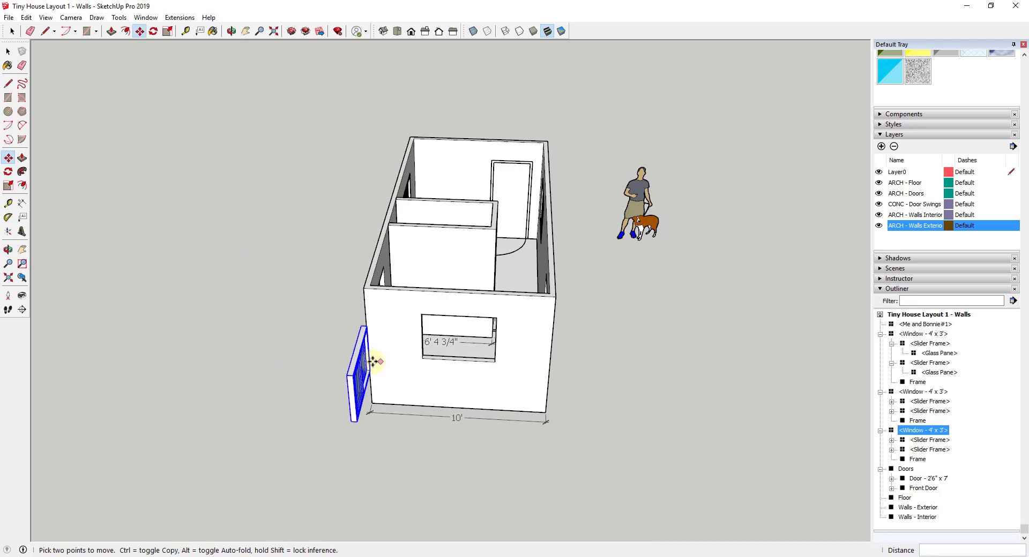
scroll(354, 370, up, 4)
key(q)
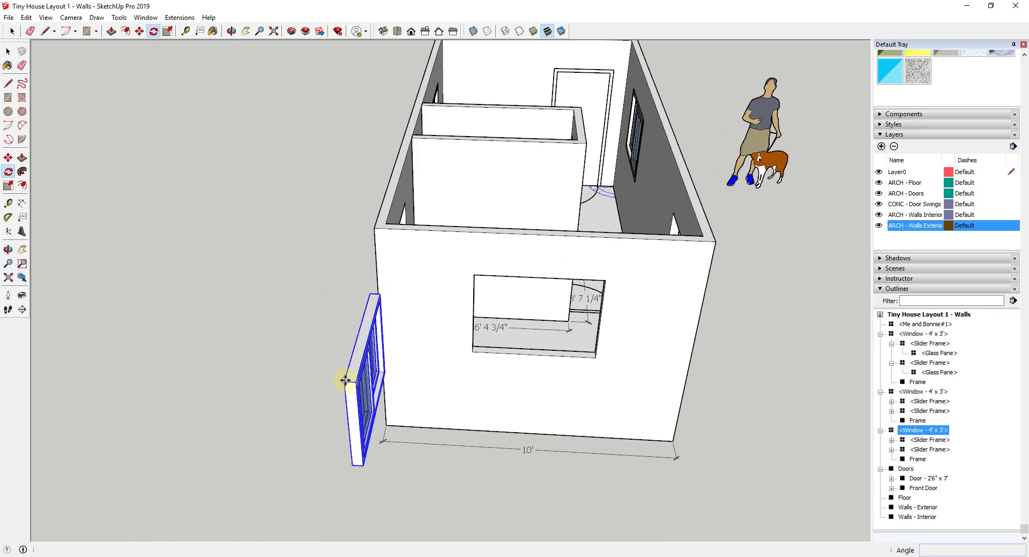
click(344, 382)
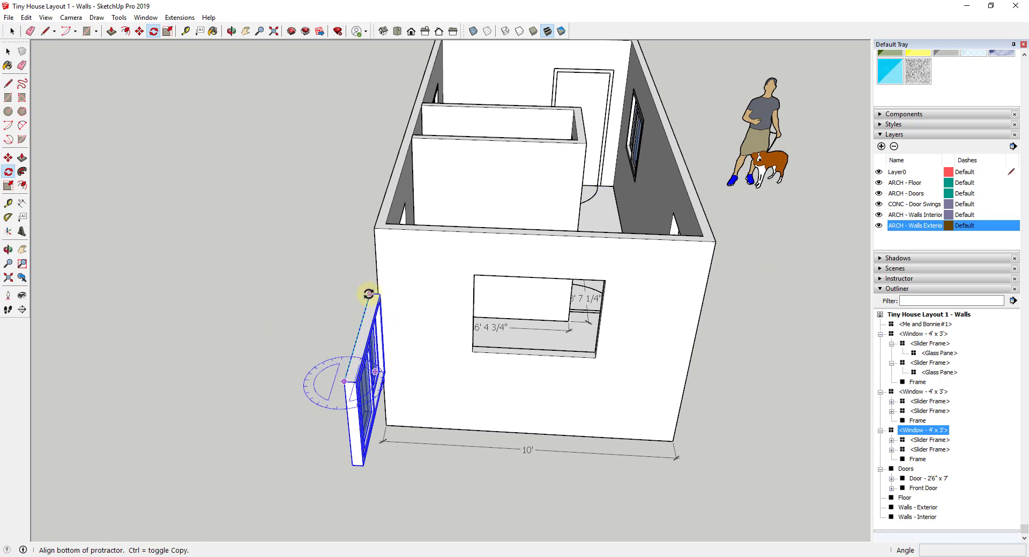
click(368, 294)
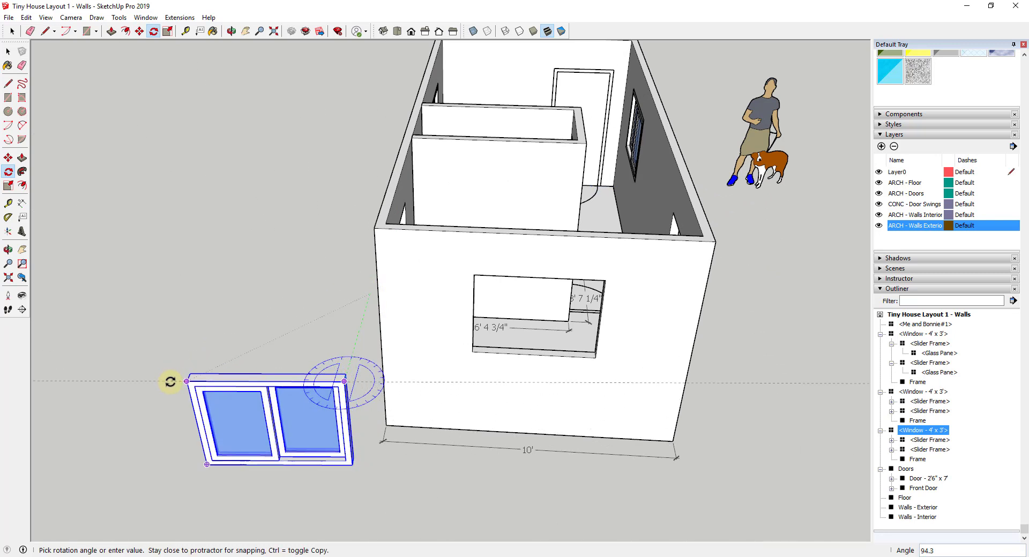
click(181, 376)
middle_drag(402, 381, 392, 363)
key(space)
Step: Move the rotated window by its upper corner into the opening in the short end wall
key(m)
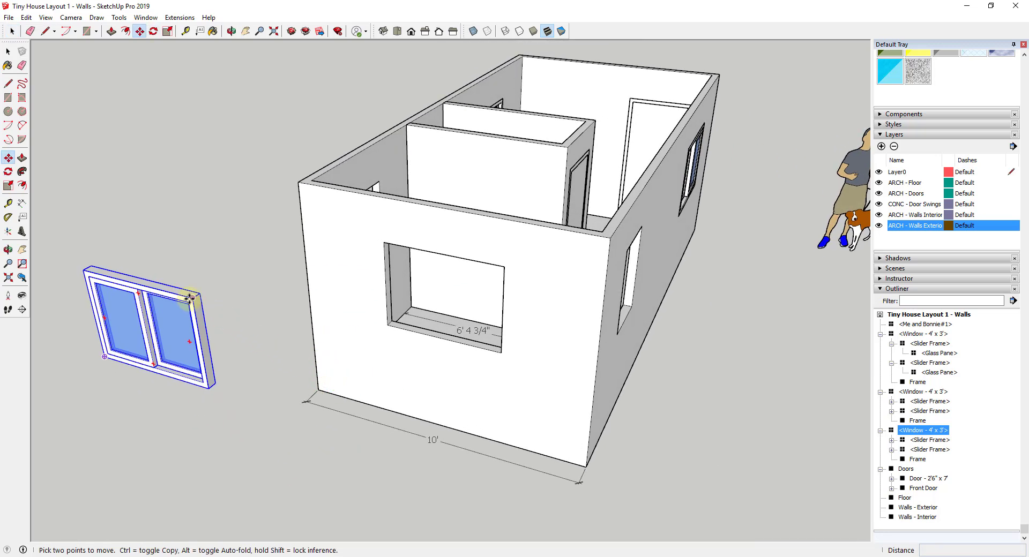
click(199, 295)
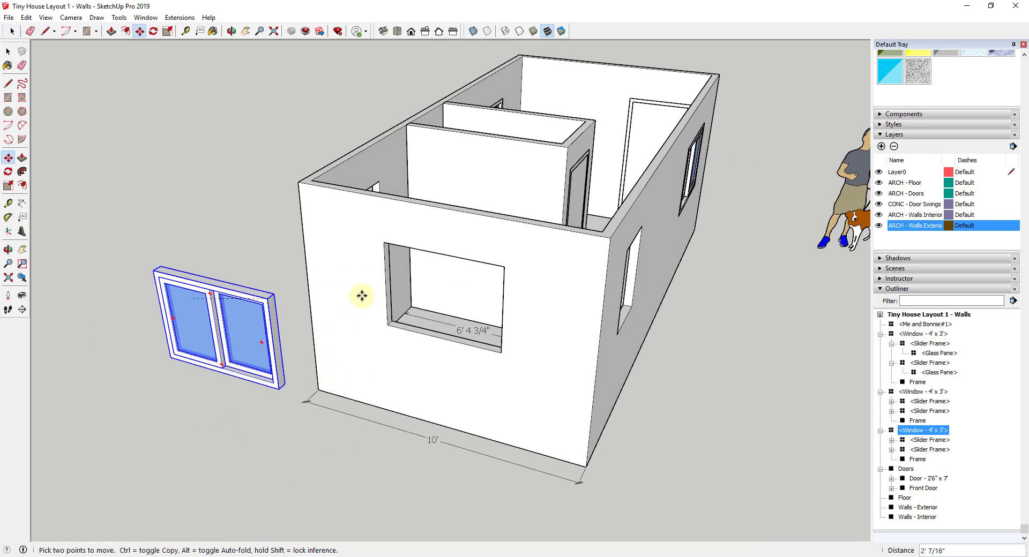
click(553, 340)
middle_drag(553, 340, 509, 290)
key(space)
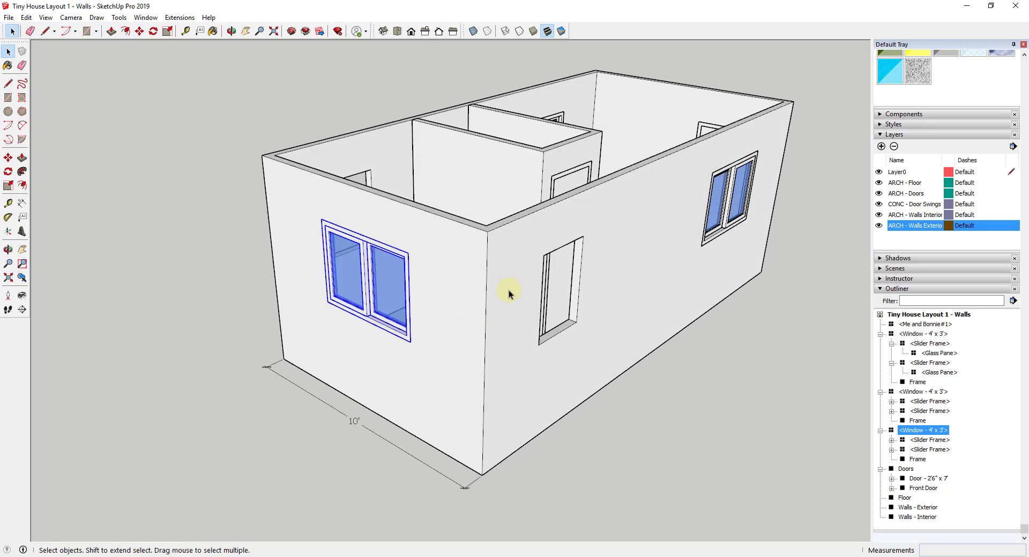
Step: Collapse the three Window - 4' x 3' entries in the Outliner and combine them into one group
click(880, 391)
click(880, 402)
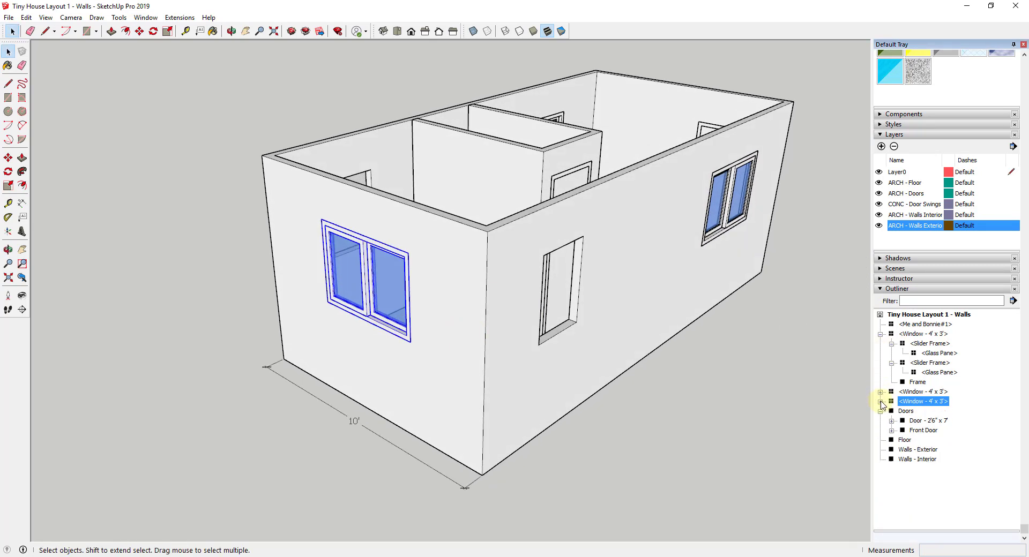
click(880, 334)
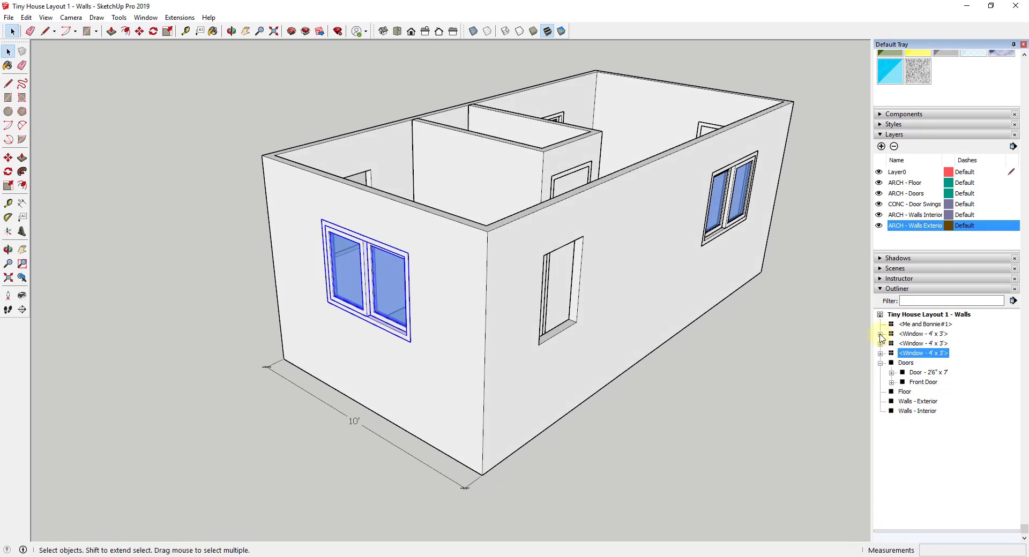
click(929, 335)
shift+click(920, 344)
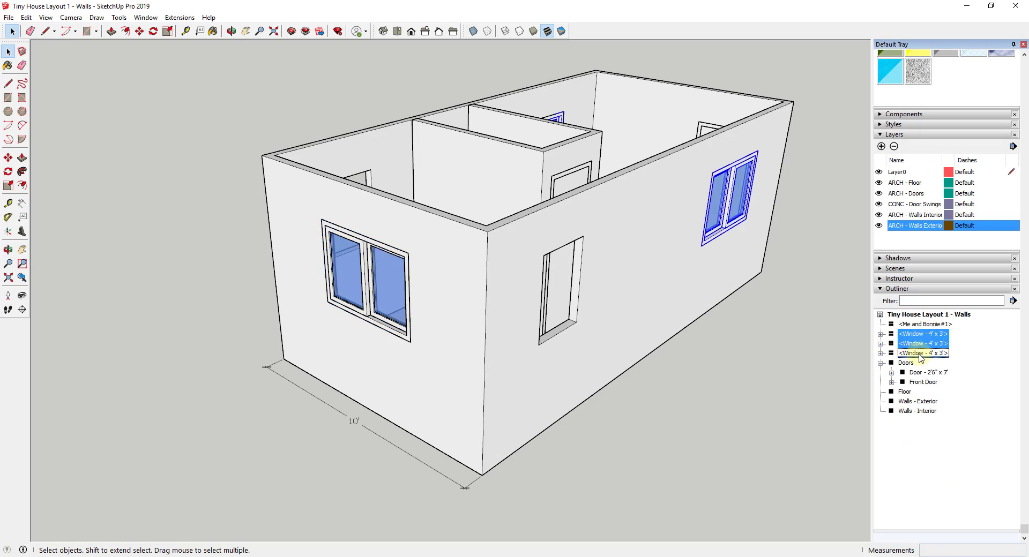
shift+click(921, 354)
right_click(921, 353)
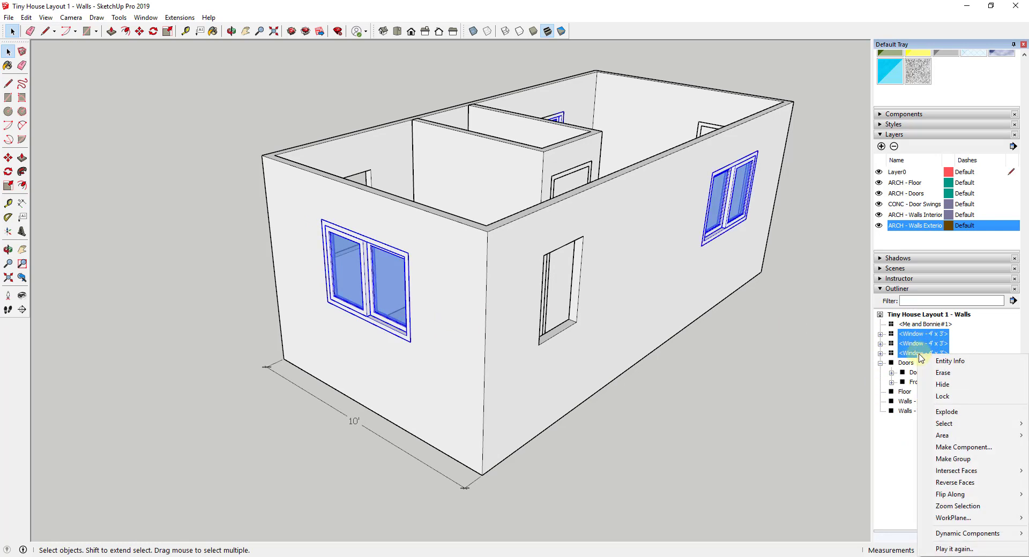
click(955, 459)
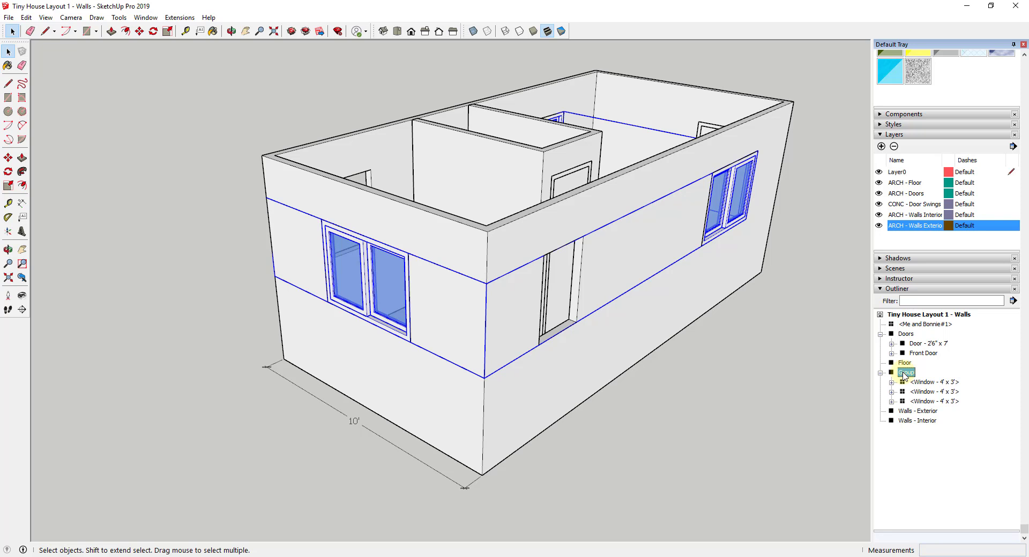
Step: Rename the group holding the three windows as Windows
right_click(904, 375)
click(930, 370)
text(Windows)
key(Return)
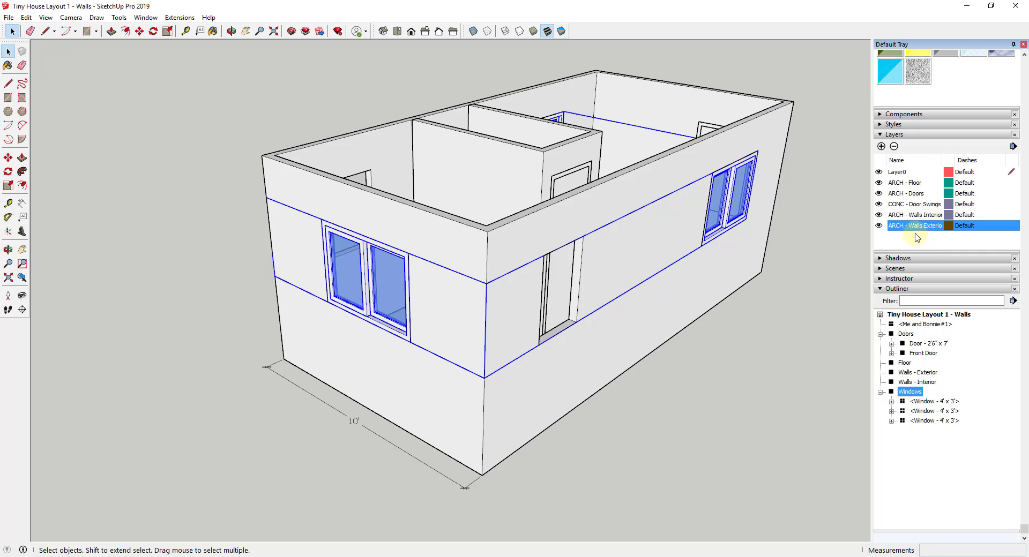
Step: Add a layer named ARCH - Windows and assign the Windows group to it, checking it by toggling the layer's visibility
click(882, 146)
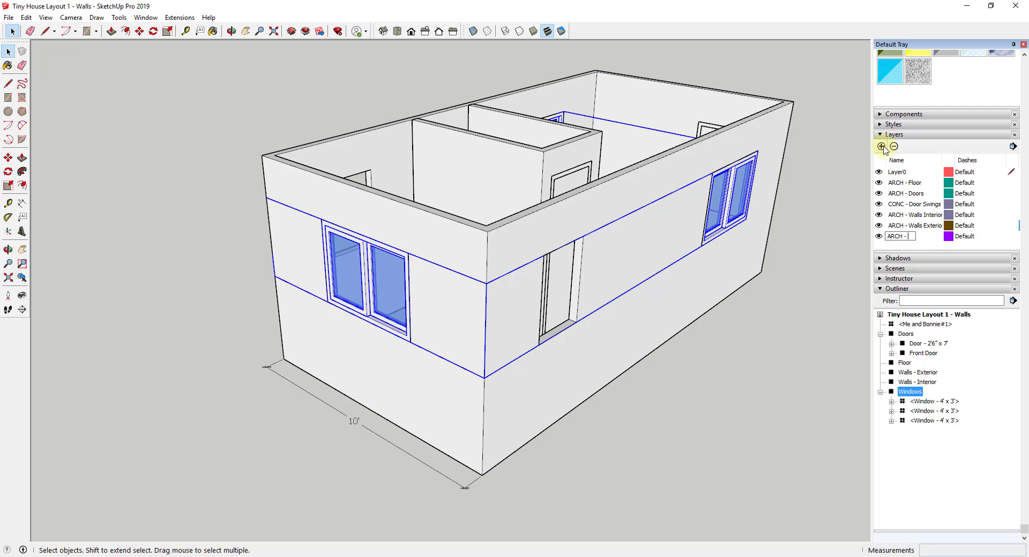
key(Return)
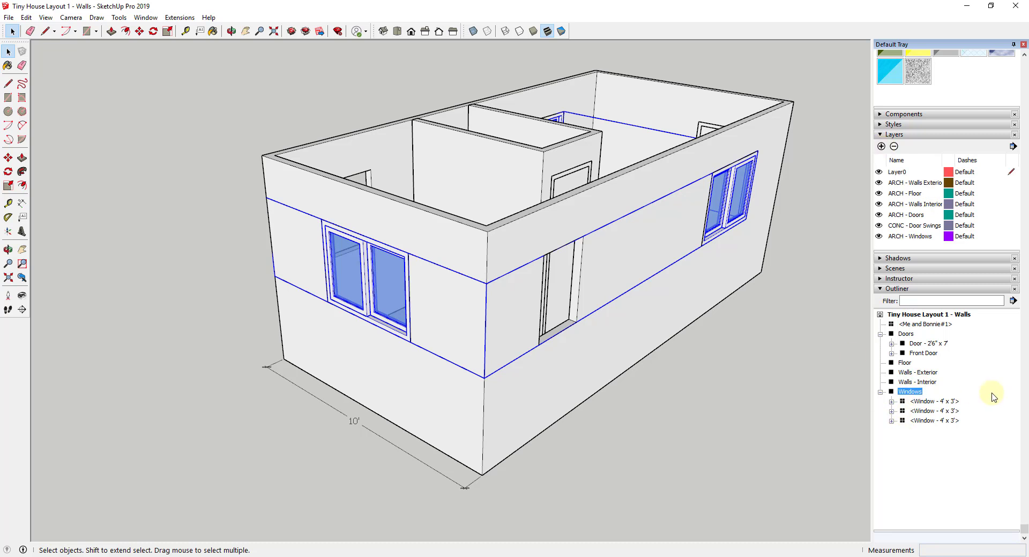
scroll(1025, 377, up, 5)
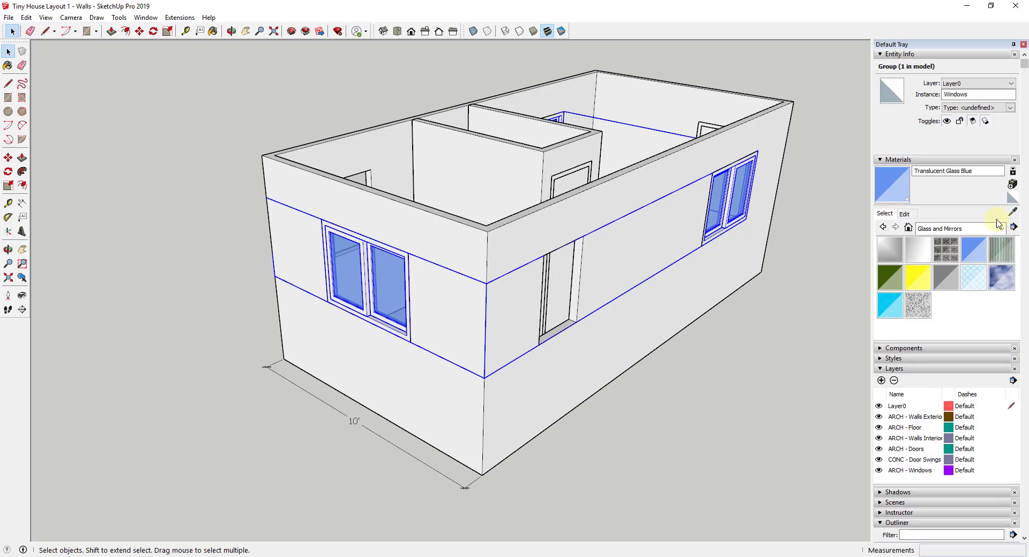
click(968, 84)
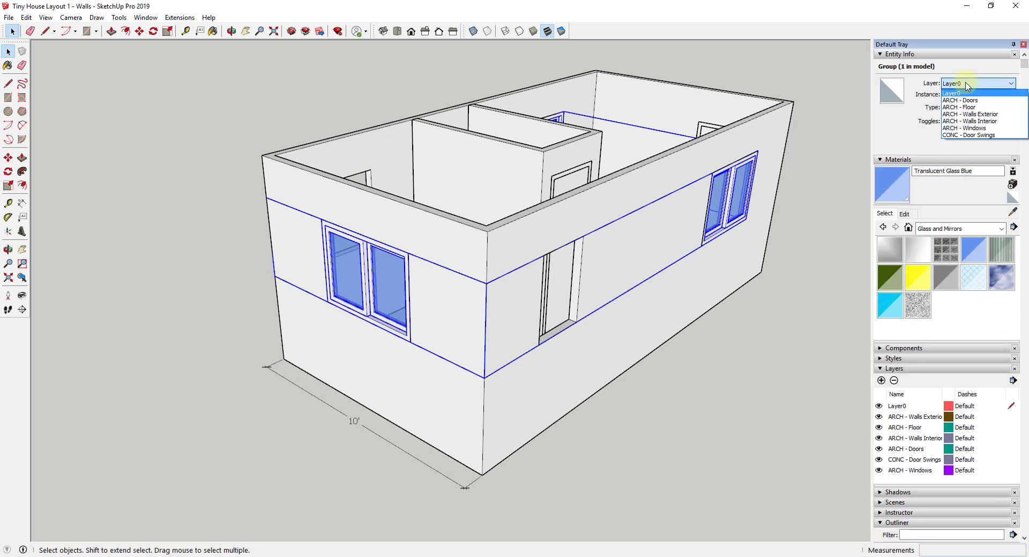
click(971, 129)
scroll(979, 298, down, 3)
scroll(979, 296, down, 3)
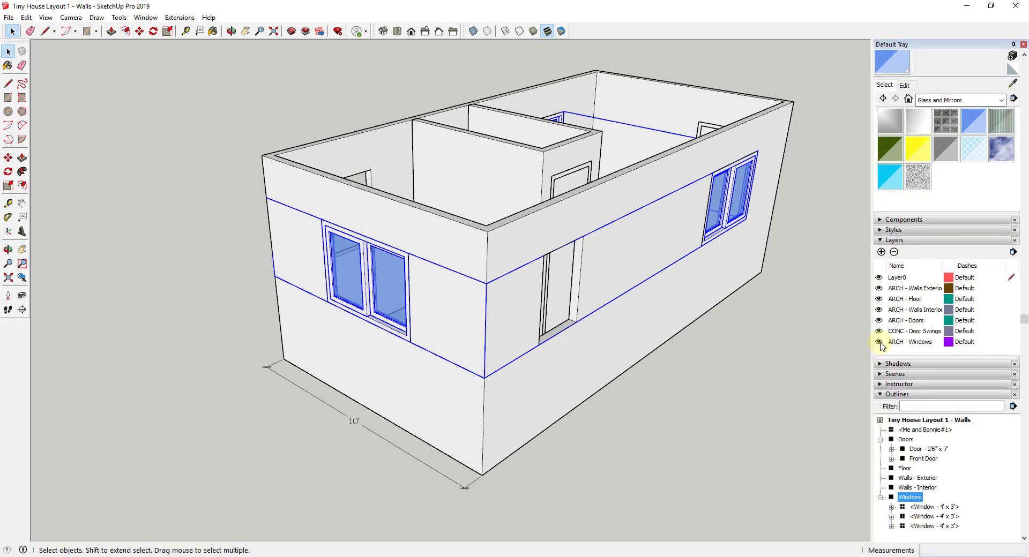
click(879, 342)
click(879, 342)
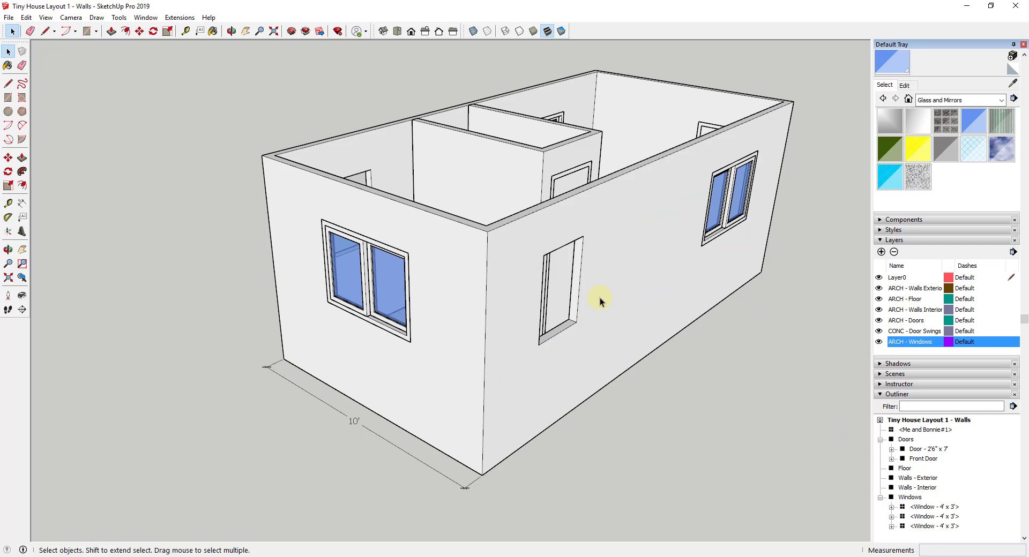
Step: Open the Windows group for editing and draw a rectangle filling the small empty window opening in the long exterior wall
double_click(909, 497)
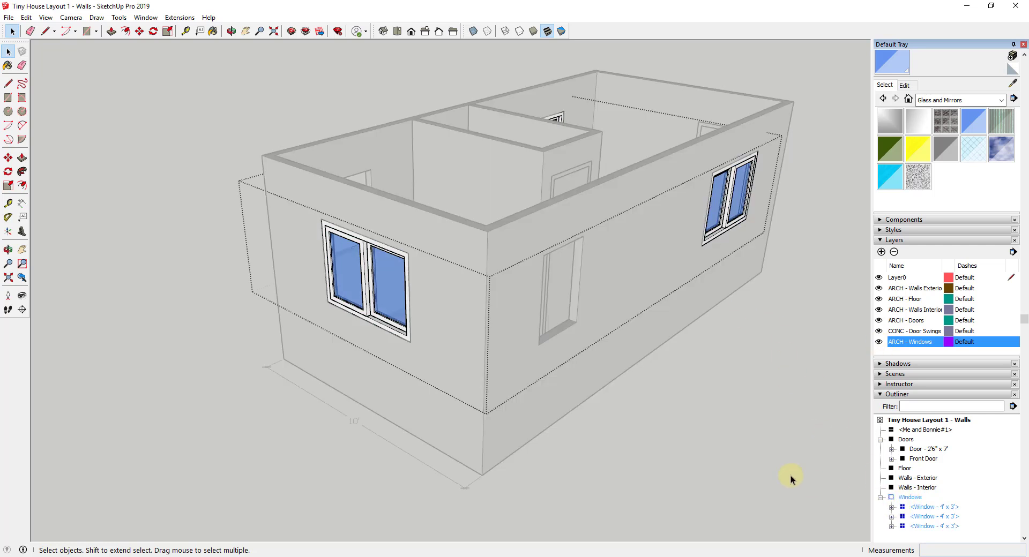
middle_drag(787, 478, 583, 318)
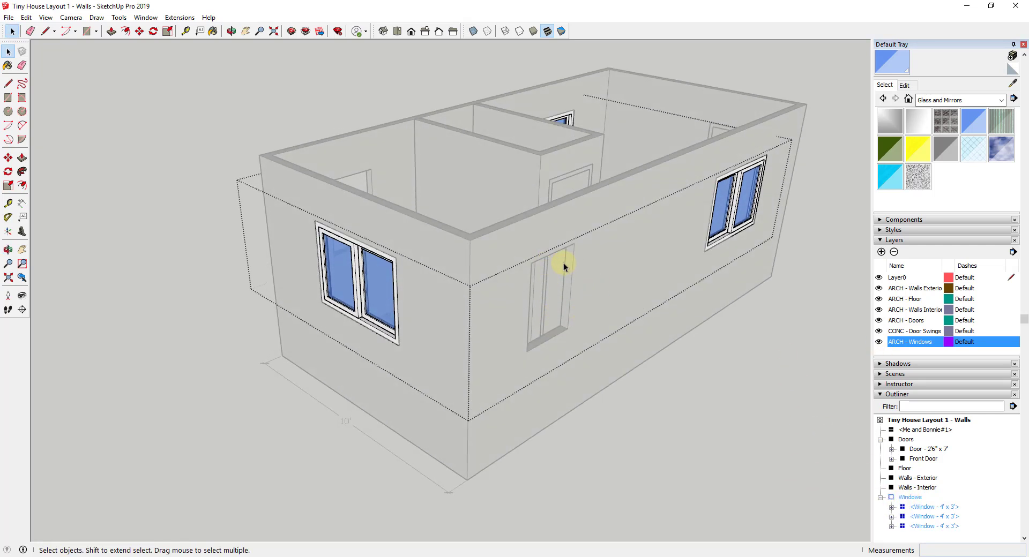
scroll(563, 266, up, 5)
key(r)
click(451, 211)
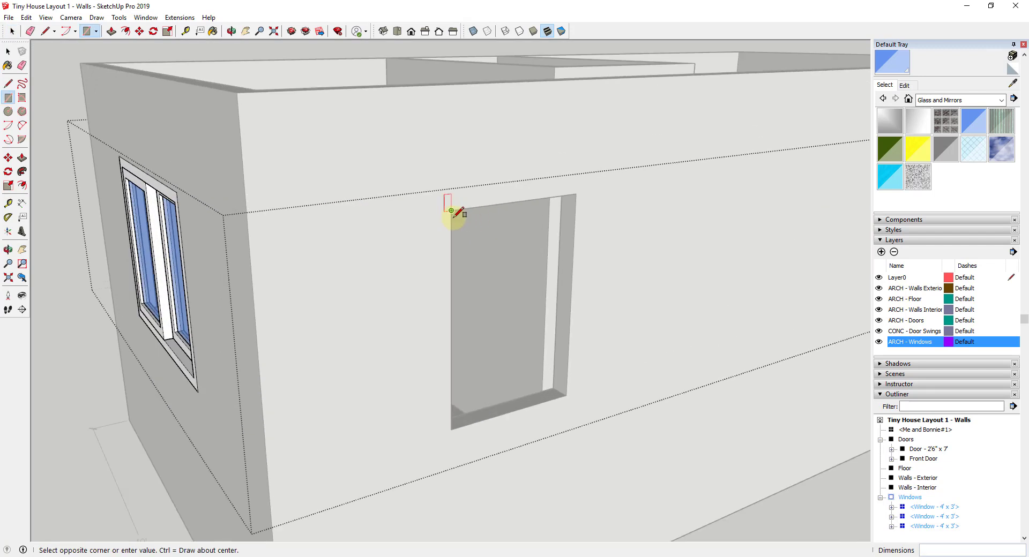
click(566, 395)
middle_drag(567, 390, 551, 404)
key(space)
Step: Offset the outline of the rectangle filling the small window opening to form the window's frame border
middle_drag(230, 168, 534, 303)
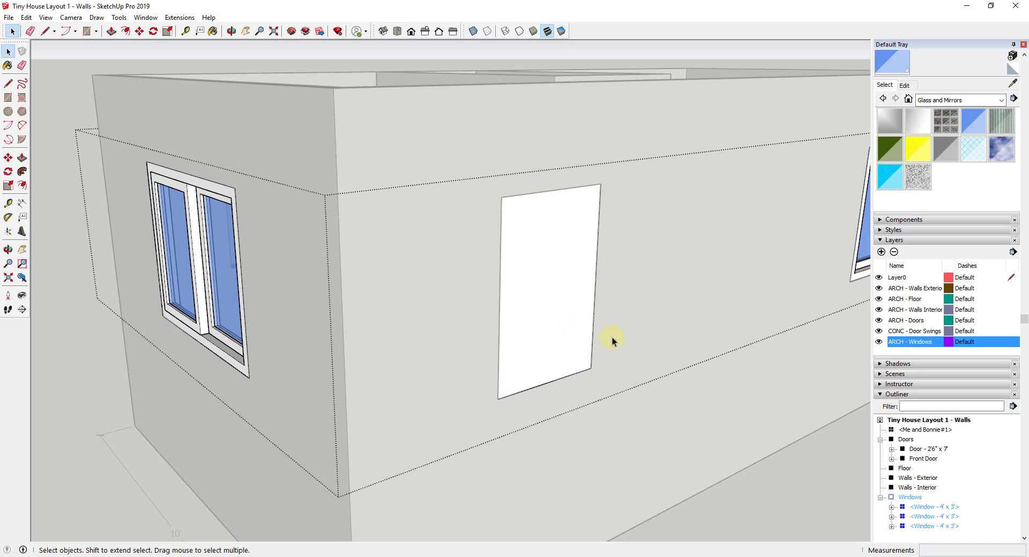
key(f)
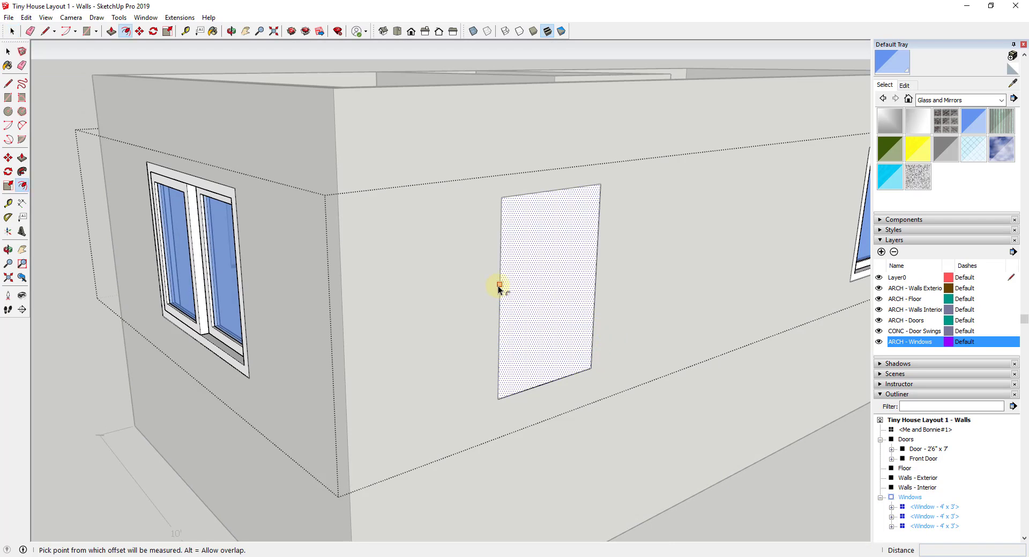
click(499, 287)
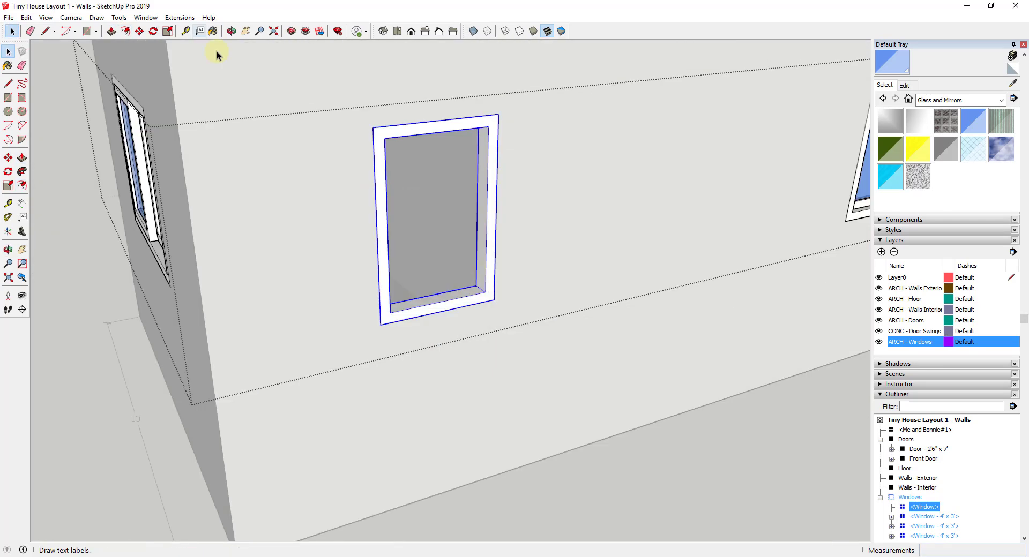
Step: Rename the small window component in the Windows group as Window - 2' x 3'
right_click(920, 508)
click(947, 497)
text(Window - 2' x 3')
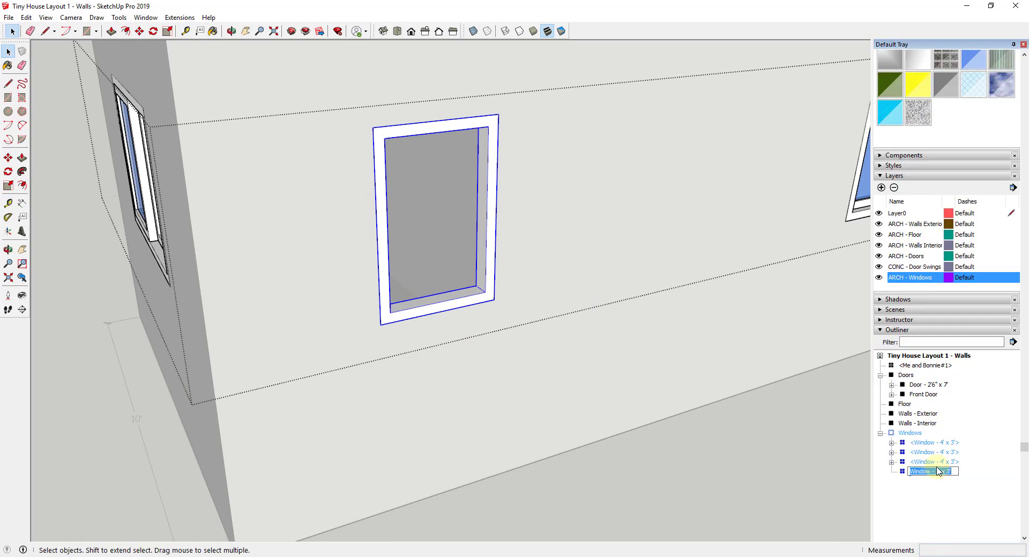
key(Return)
Step: Open the Window - 2' x 3' component, group its outer border as Window Frame, and model an extruded sash frame in the upper half
double_click(524, 161)
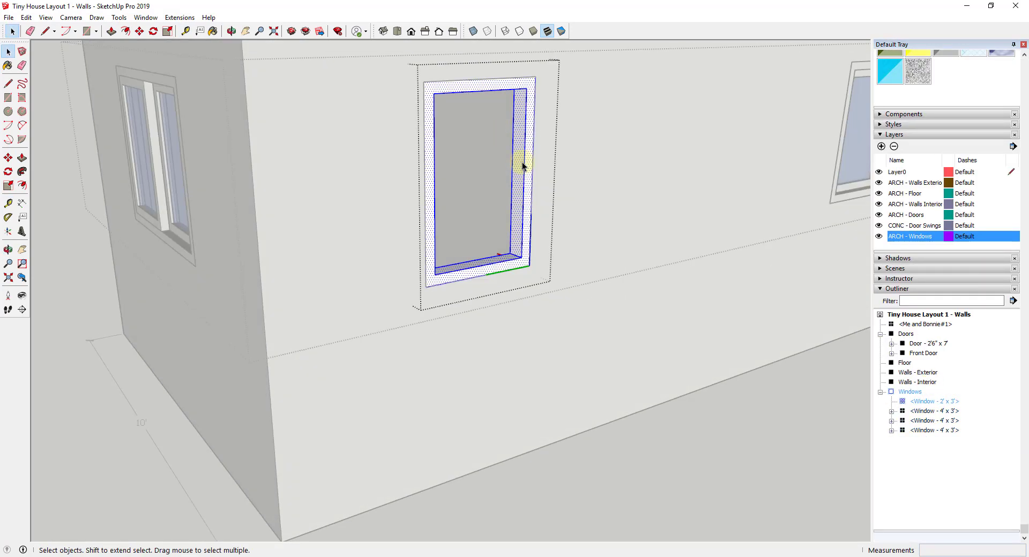
click(926, 408)
scroll(552, 104, up, 3)
key(r)
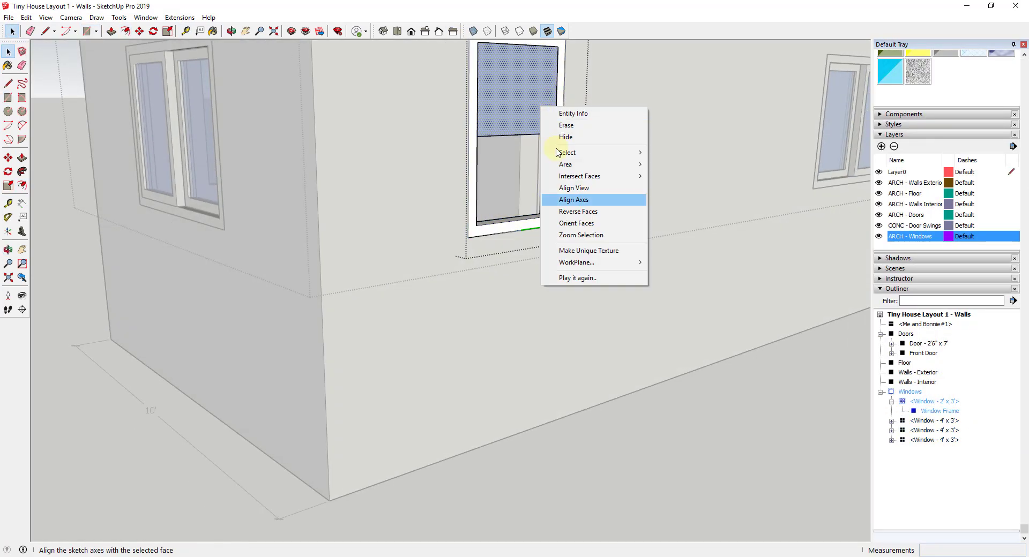
key(p)
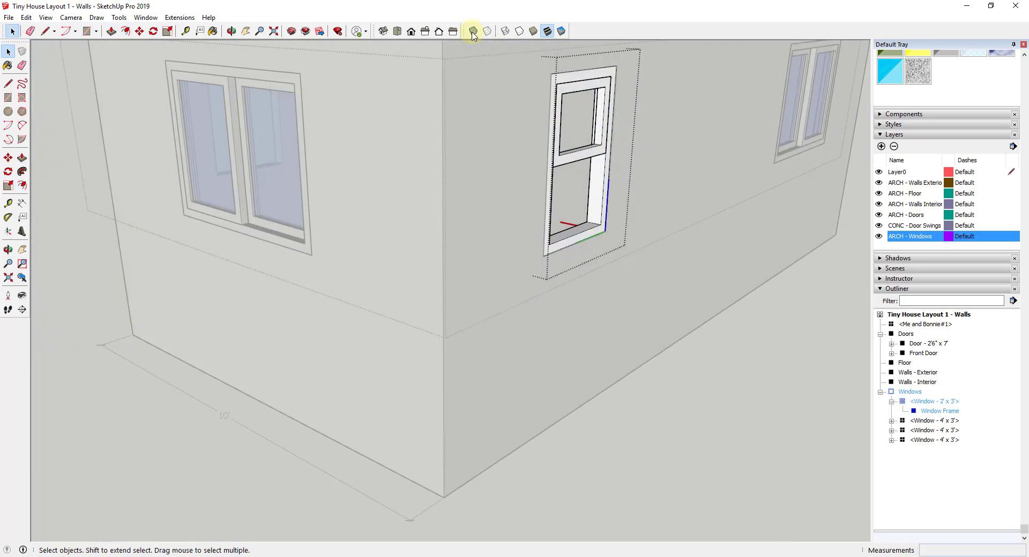
Step: Rename the upper sash group inside Window - 2' x 3' as Slider Frame
right_click(911, 411)
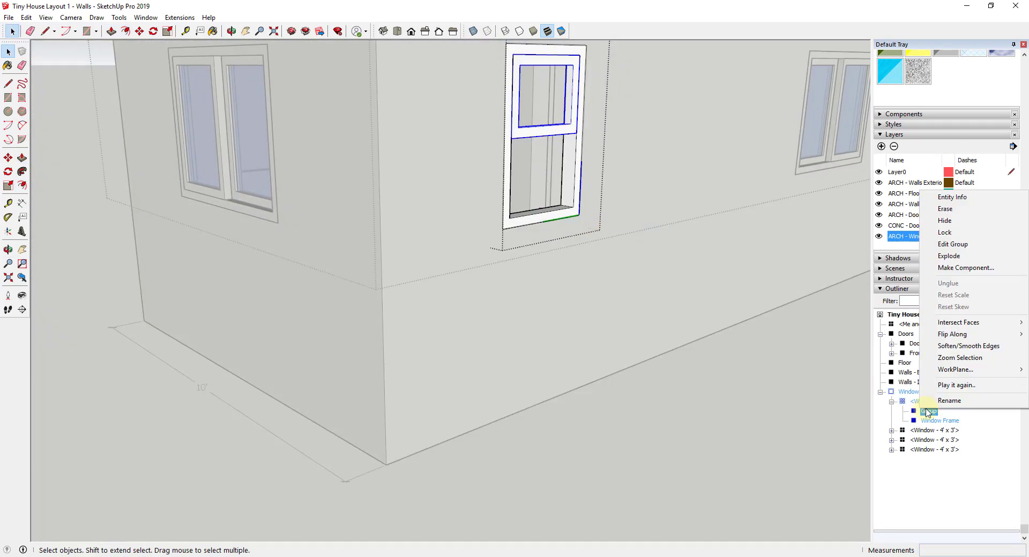
click(922, 401)
text(Slider Frame)
key(Return)
click(891, 430)
Step: Convert the Slider Frame group into a component named Slider Frame - Small and group a glass pane drawn inside it
key(g)
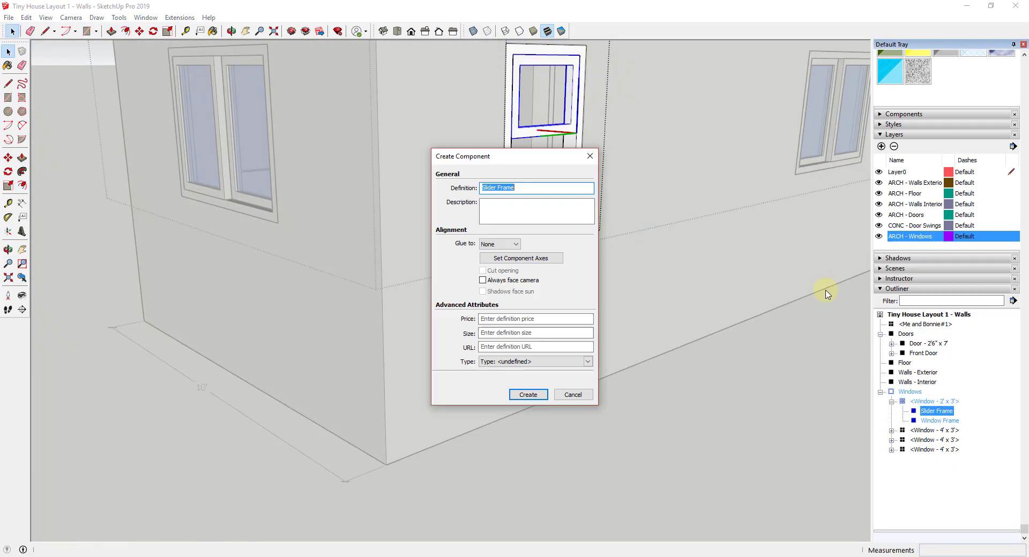
click(525, 188)
text(- Small)
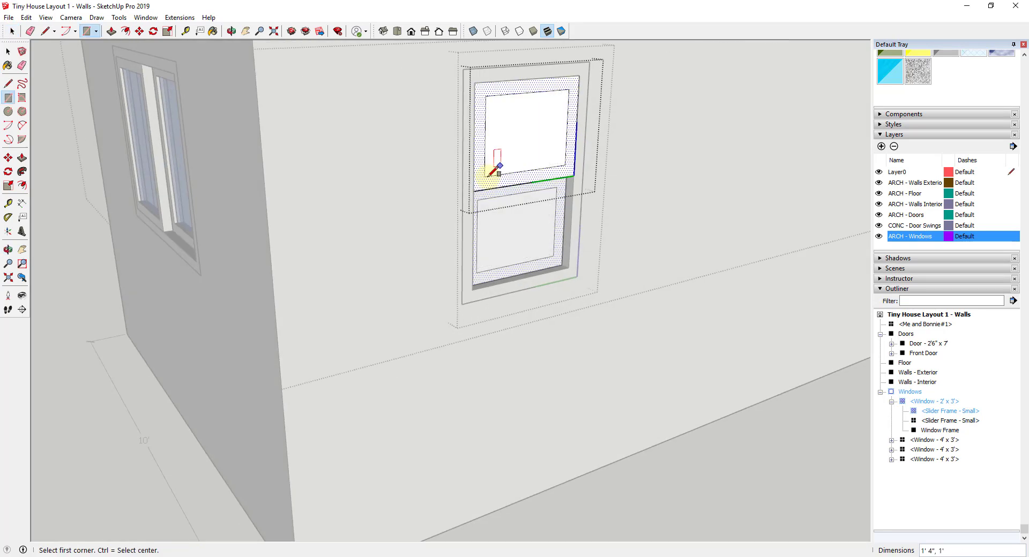
key(g)
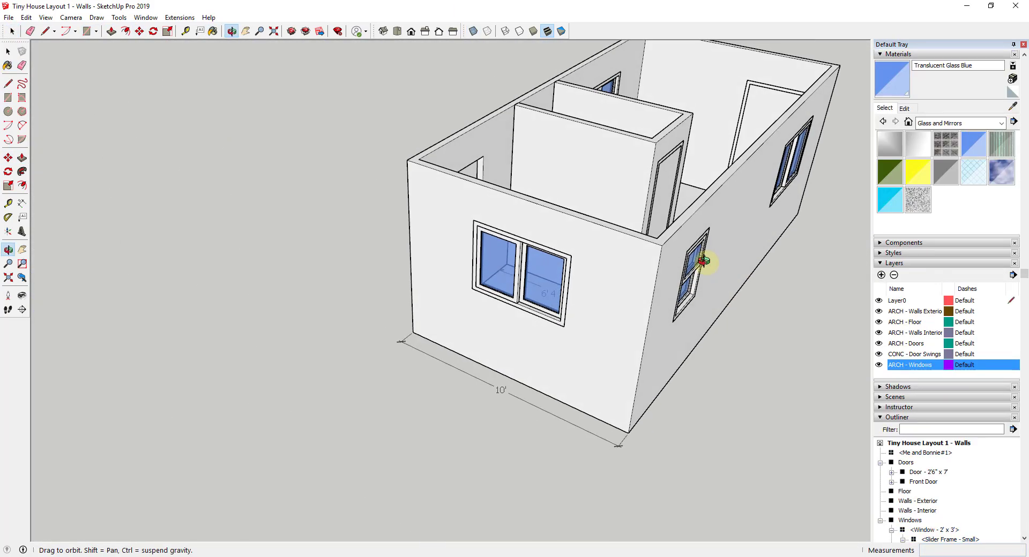
Step: Open the Windows group and copy the Window - 2' x 3' component across to the opposite long exterior wall
drag(703, 261, 698, 246)
key(space)
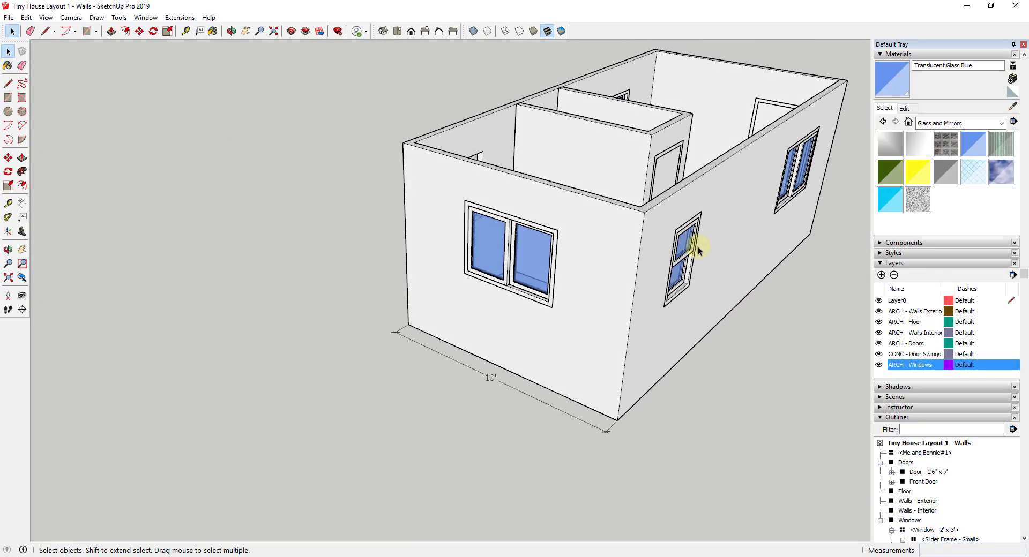
click(692, 241)
double_click(691, 240)
click(691, 240)
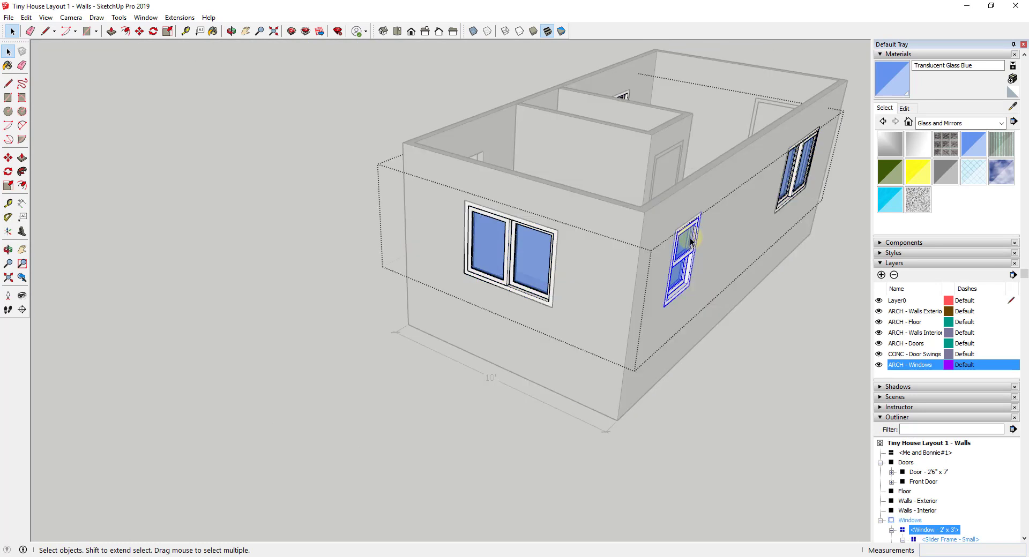
scroll(689, 235, up, 1)
key(m)
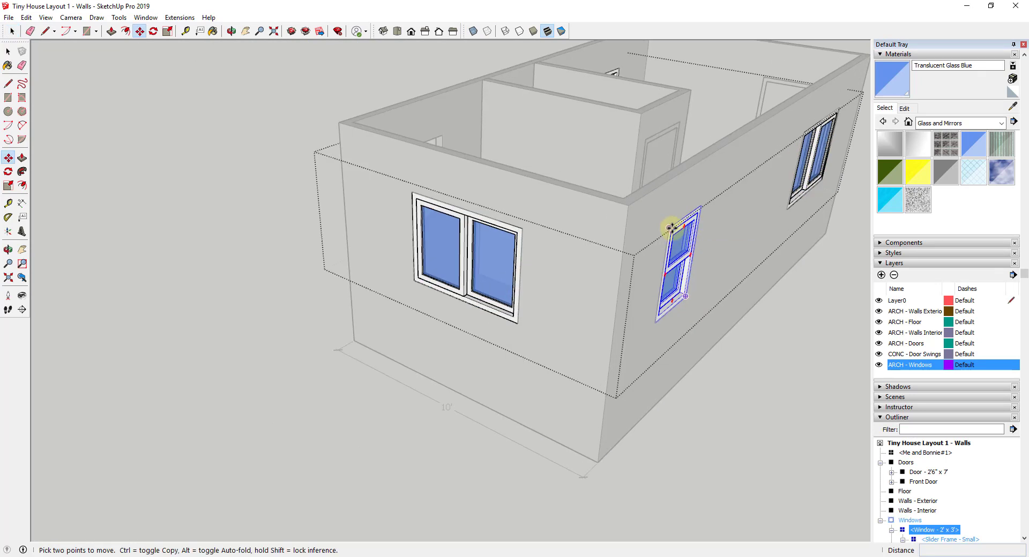
key(ctrl)
click(670, 227)
middle_drag(402, 134, 795, 232)
click(586, 203)
key(space)
Step: Move the copied 2' x 3' window into its place in the opposite long wall's opening
key(m)
click(670, 145)
click(807, 137)
key(space)
Step: Check the finished windows and doors by toggling the ARCH - Windows and ARCH - Doors layers off and on
scroll(609, 314, down, 5)
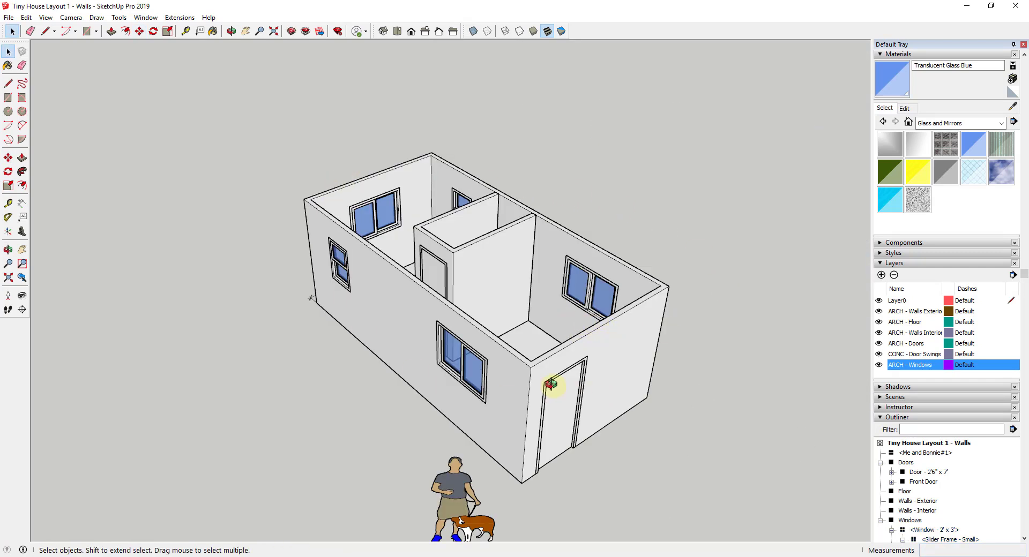
middle_drag(550, 384, 580, 360)
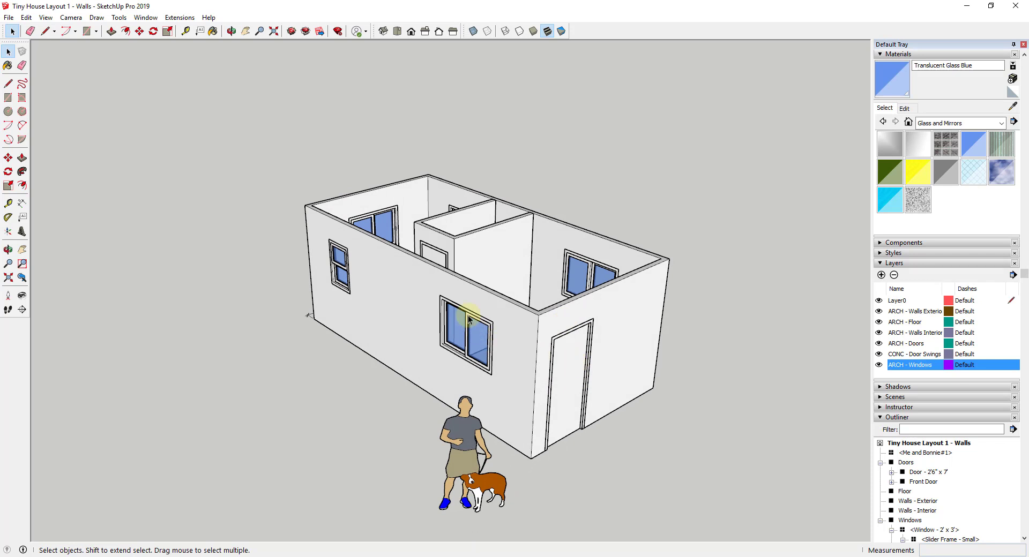
click(879, 365)
click(879, 365)
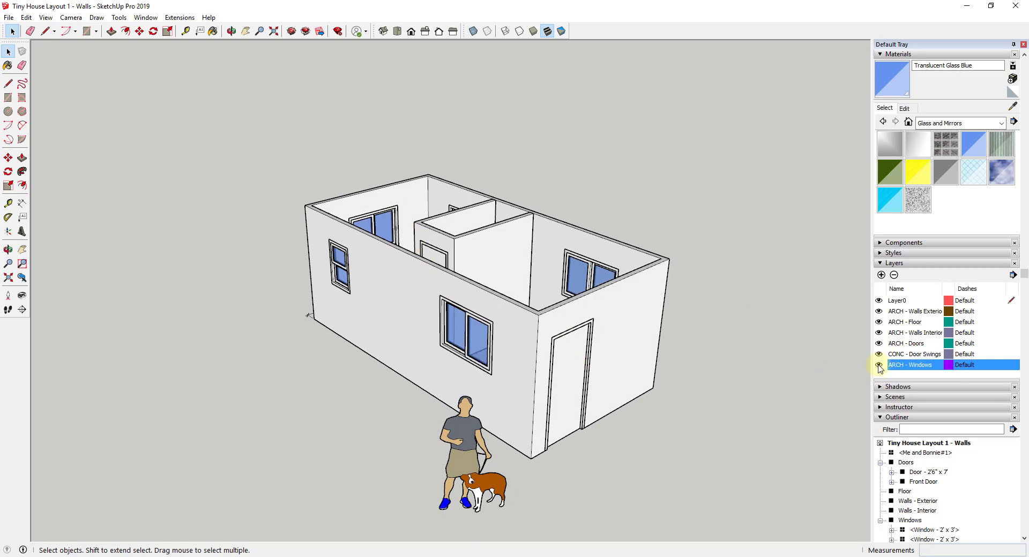
click(879, 365)
click(879, 365)
click(878, 344)
click(879, 343)
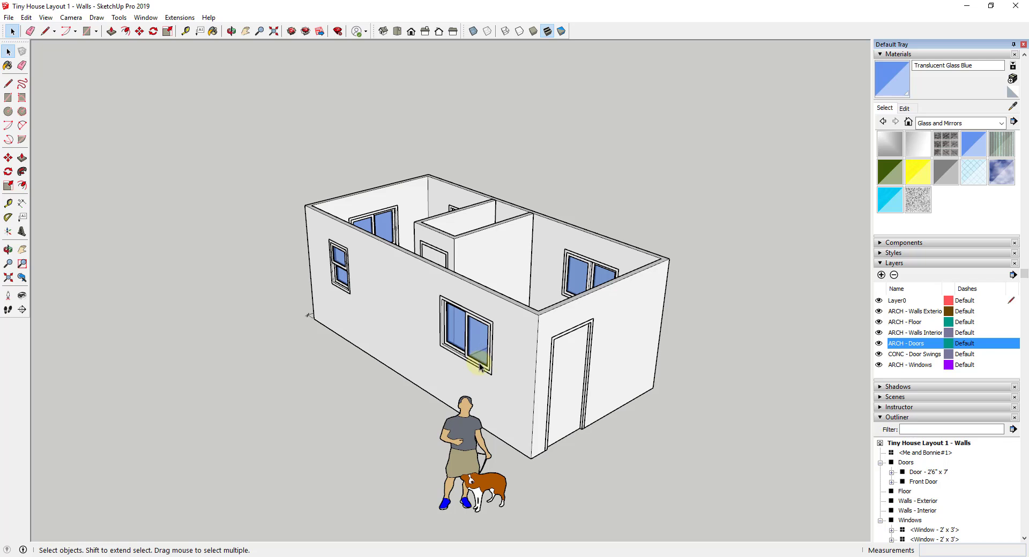
middle_drag(523, 287, 524, 264)
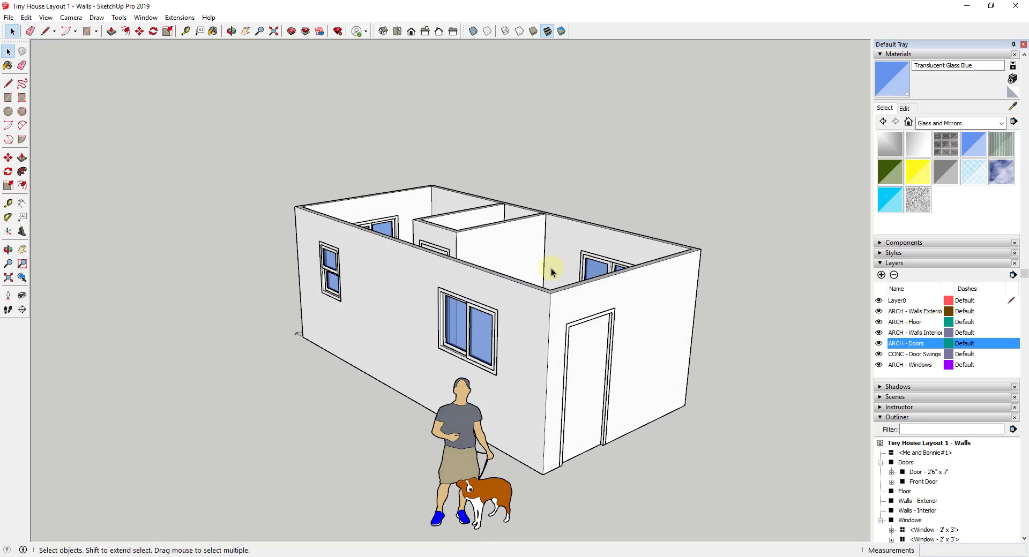